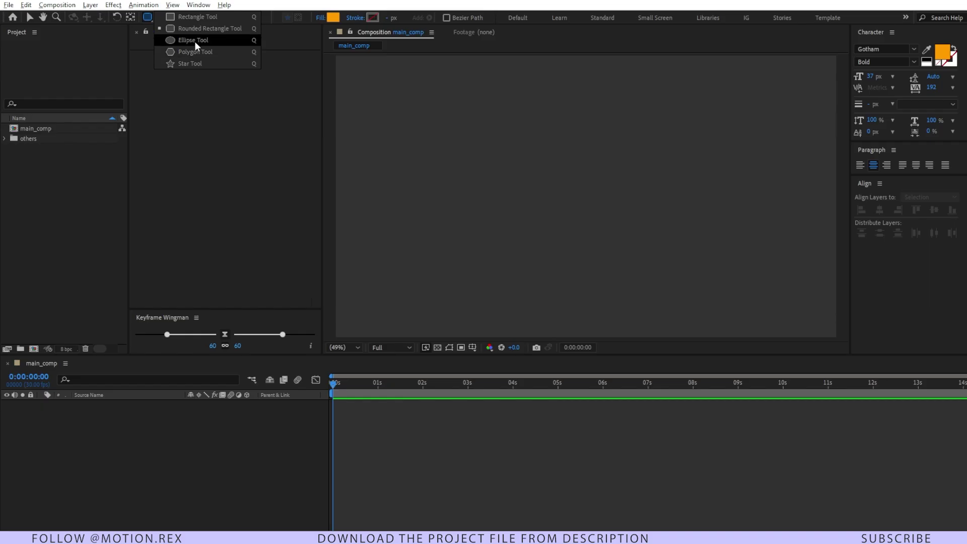
Step: Draw an orange circle with the Ellipse tool and center it horizontally and vertically in the composition
click(195, 41)
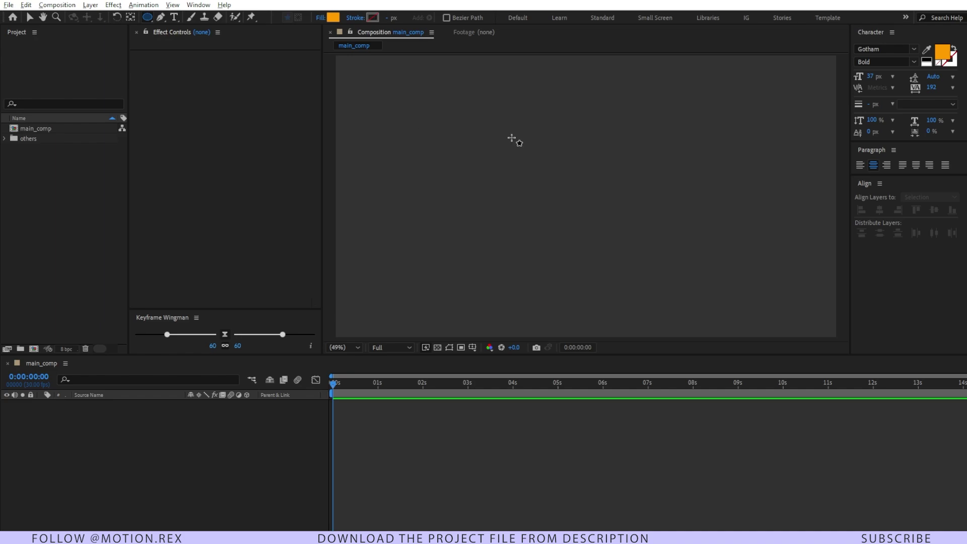
drag(512, 138, 597, 223)
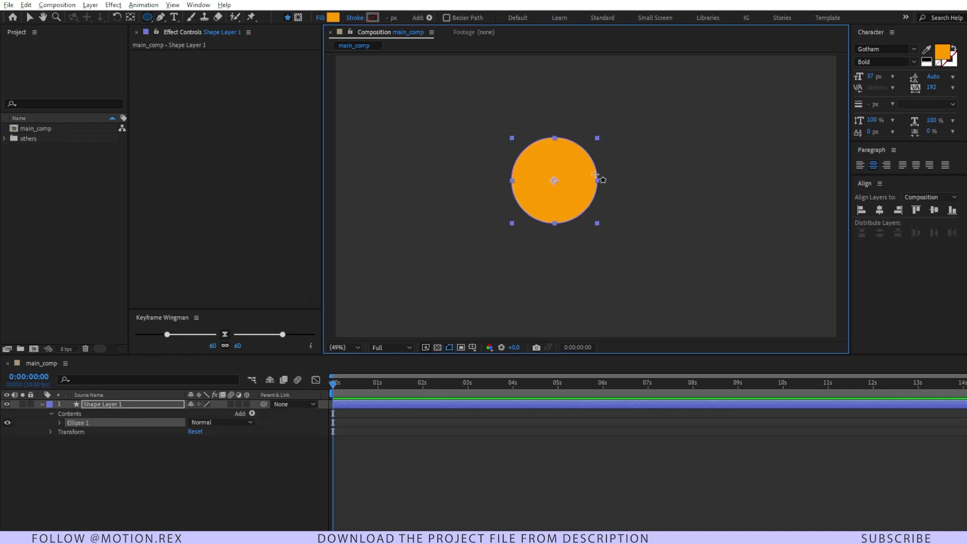
click(879, 210)
click(934, 210)
Step: Scale the circle layer to 25%
key(s)
drag(216, 413, 197, 435)
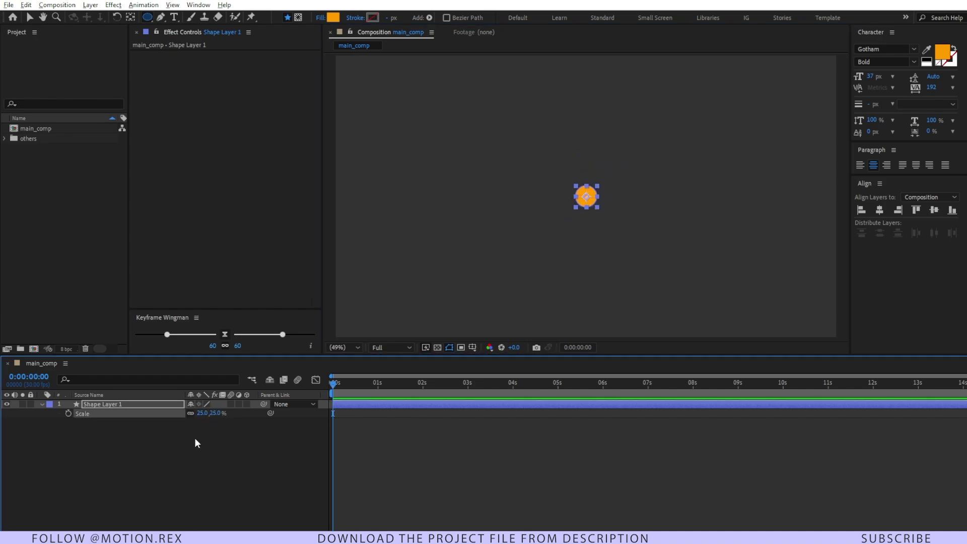
click(198, 435)
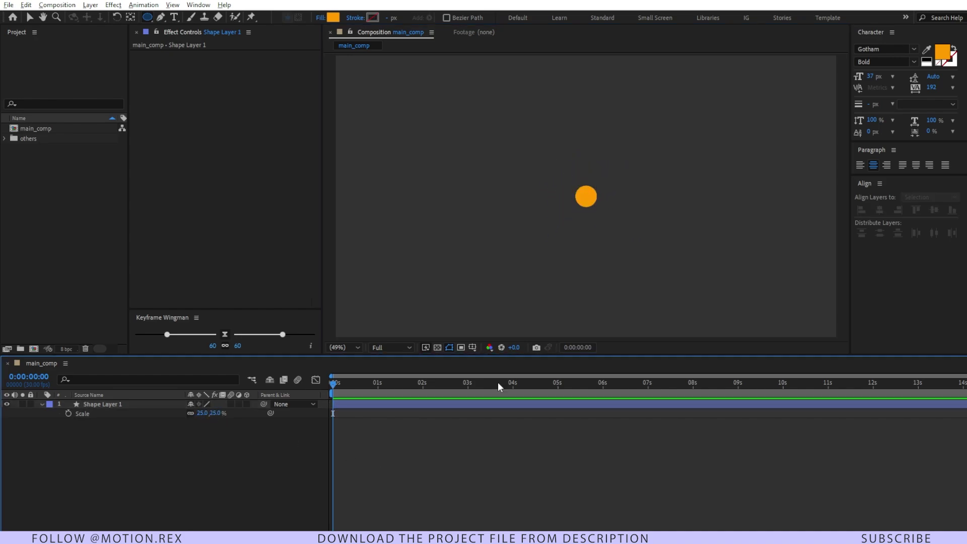
Step: Add the text "Rec" just beside the circle, with size 81 px and tracking 0
click(174, 18)
click(623, 196)
text(rec)
key(ctrl+a)
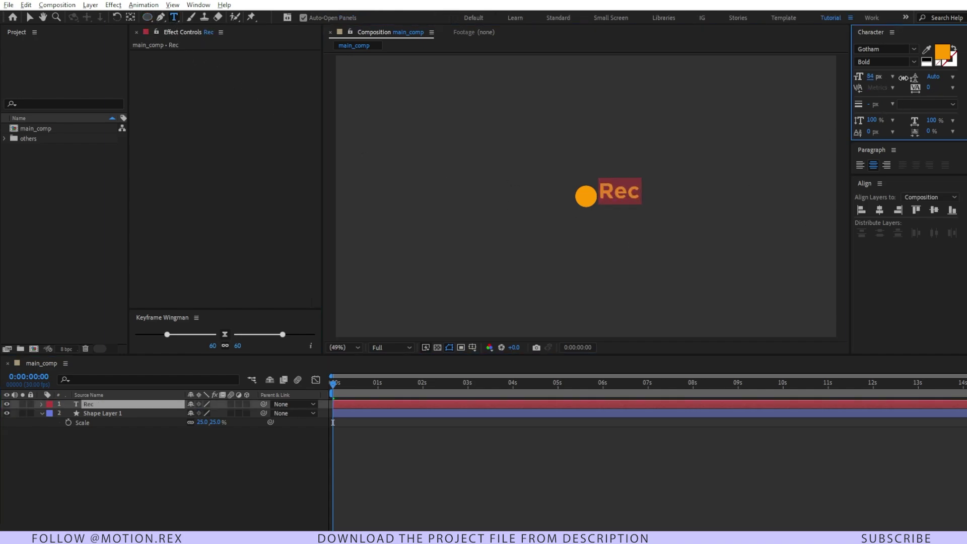
drag(903, 79, 900, 79)
click(454, 491)
key(v)
click(630, 196)
drag(631, 192, 633, 193)
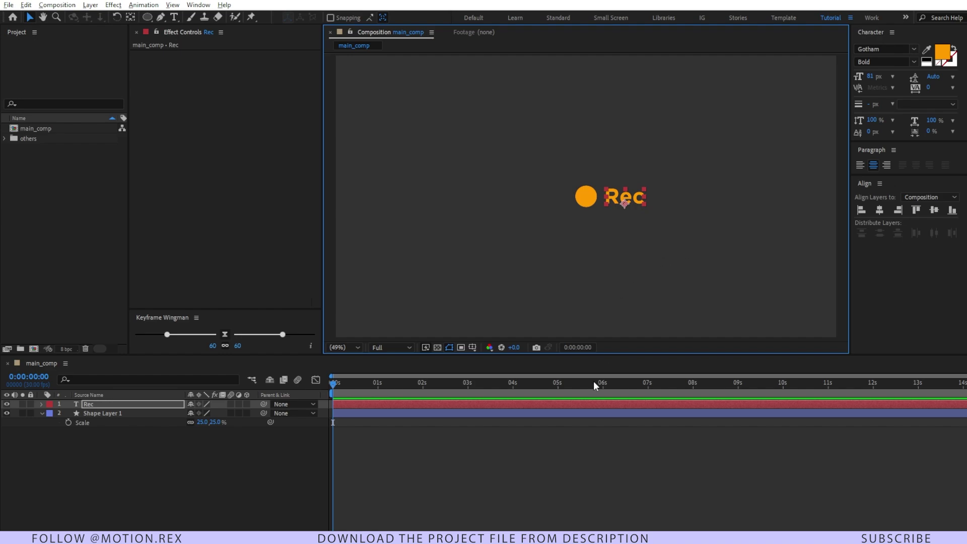
Step: Pre-compose the text and circle layers as Scene_01 and open the new composition
click(110, 413)
drag(81, 444, 95, 406)
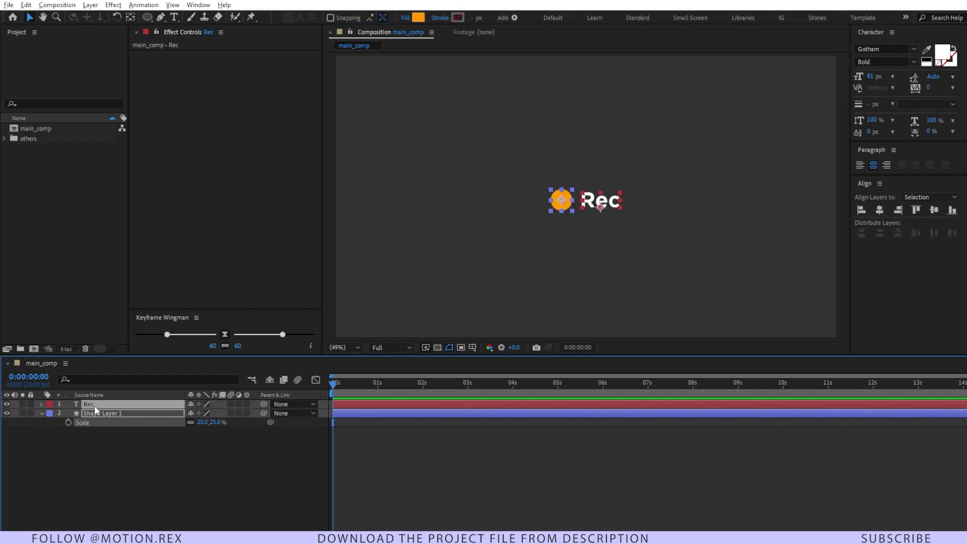
key(ctrl+shift+c)
text(Scen)
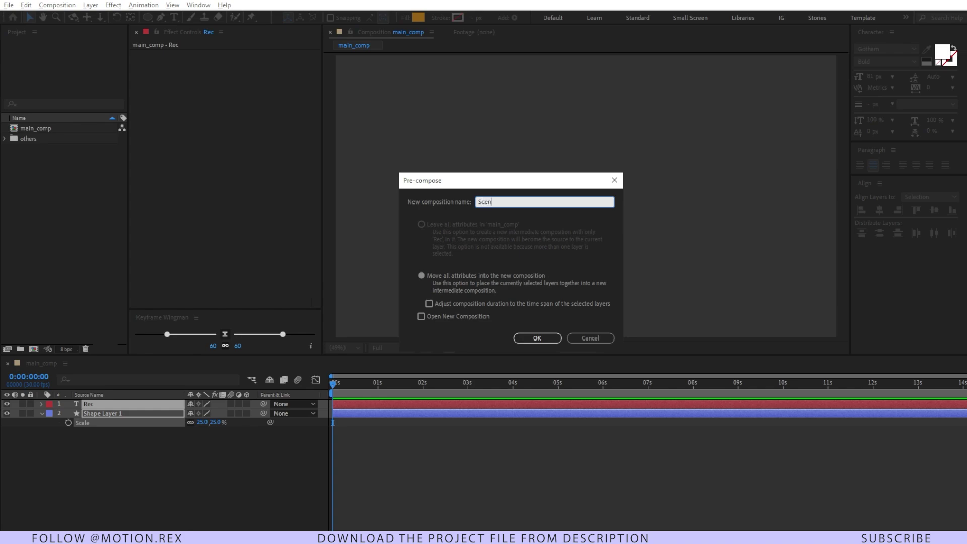
text(e_01)
key(Return)
double_click(95, 406)
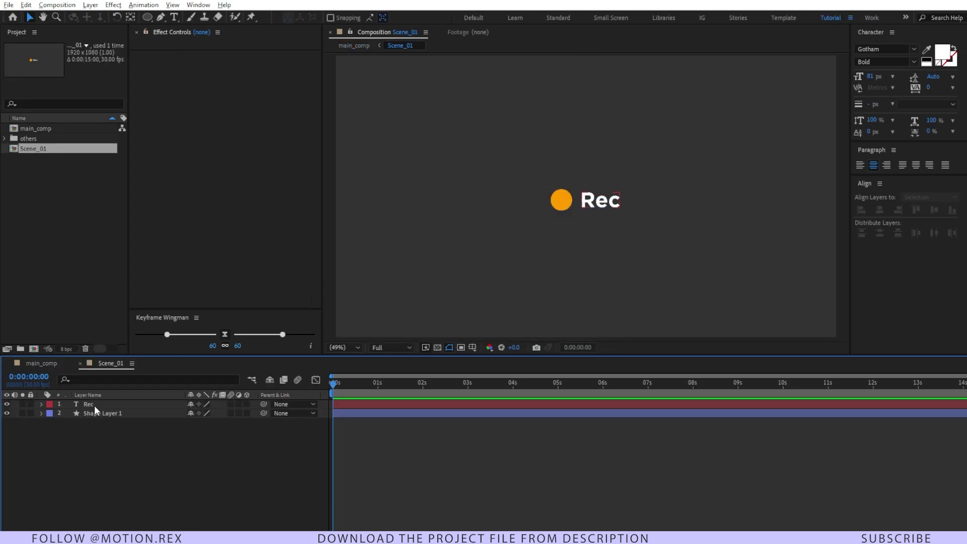
Step: Add a 100% opacity keyframe to the circle layer at the start of the timeline
click(97, 412)
scroll(394, 436, up, 2)
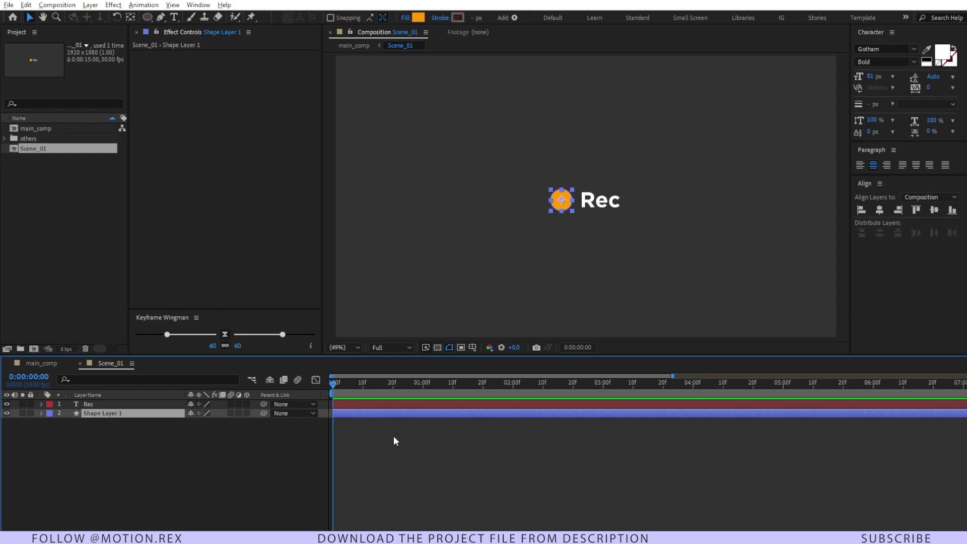
key(shift+Page_Down)
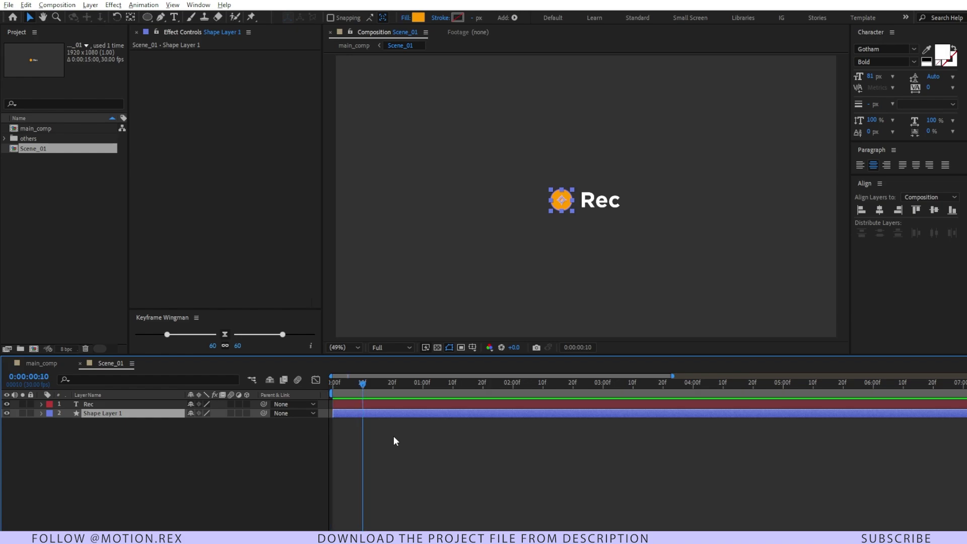
click(202, 436)
click(151, 416)
key(alt+shift+t)
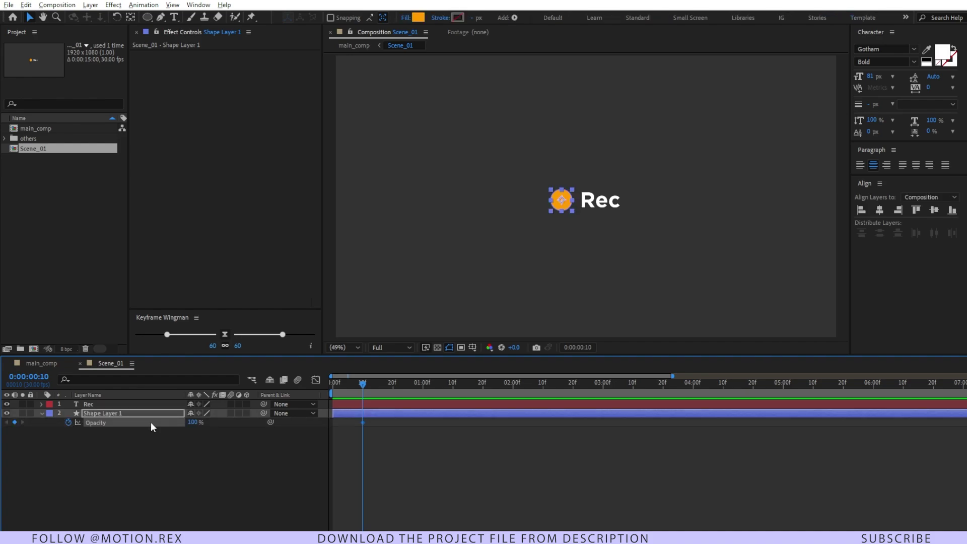
drag(363, 422, 333, 422)
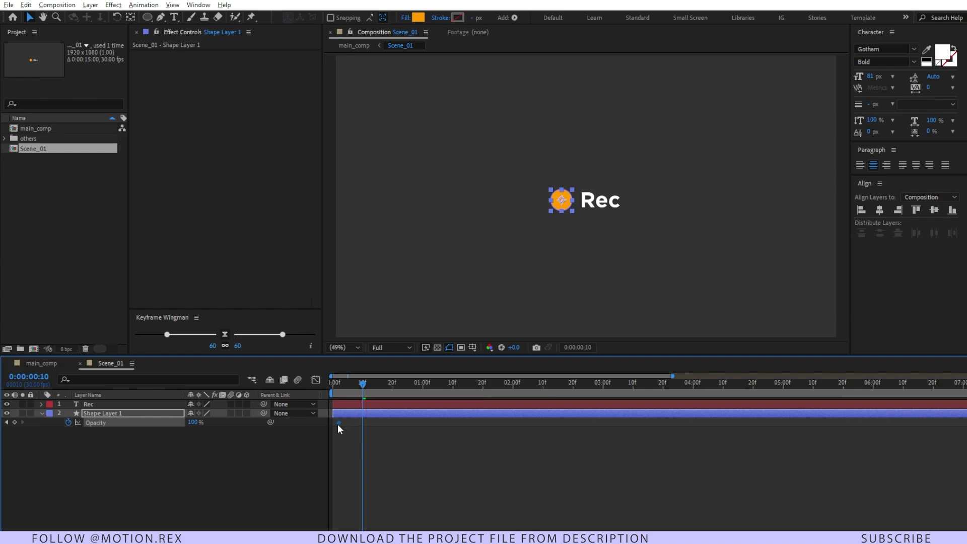
Step: Set the circle's opacity to 0% at frame 10
click(191, 423)
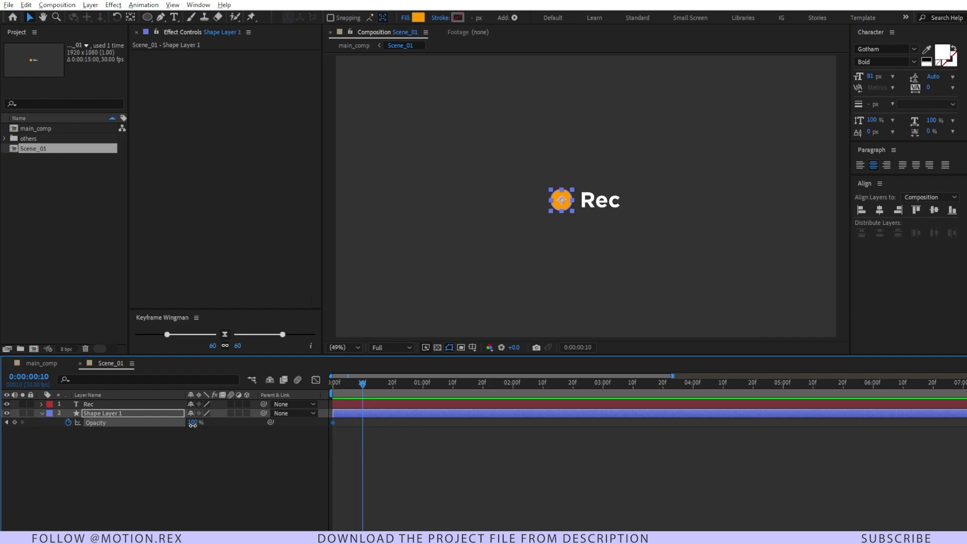
text(0)
key(Return)
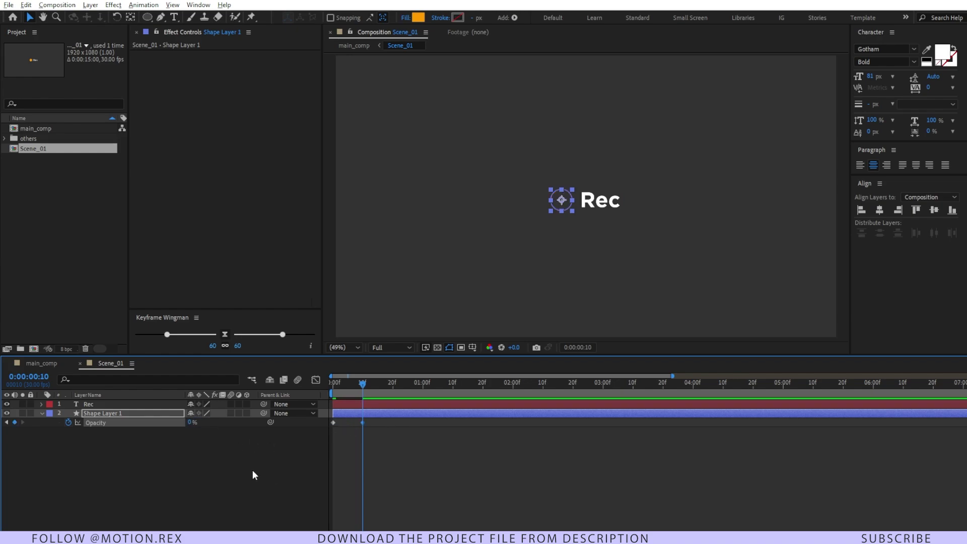
Step: Continue the circle's blink with opacity keyframes of 100% at frame 20 and 0% at one second
key(shift+Page_Down)
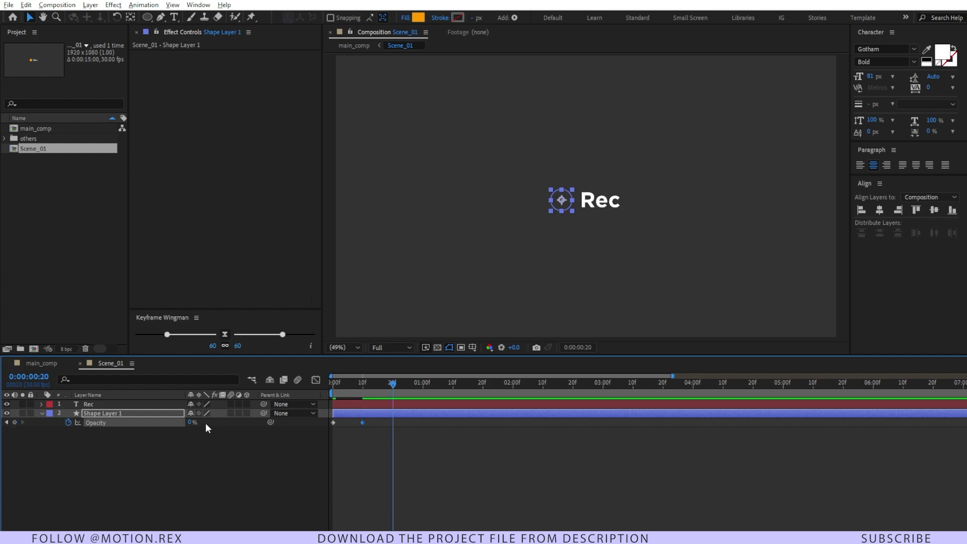
click(191, 423)
text(100)
key(Return)
key(shift+Page_Down)
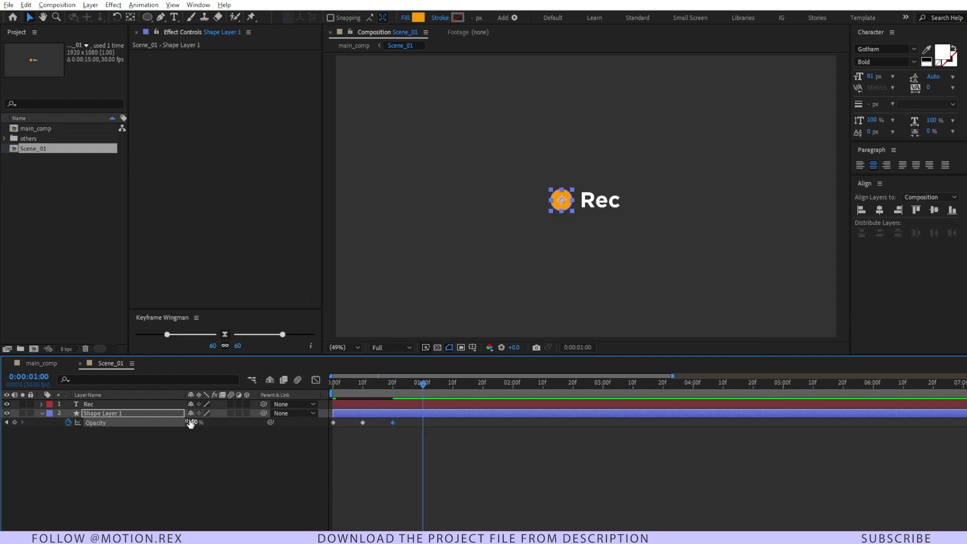
click(190, 423)
text(0)
key(Return)
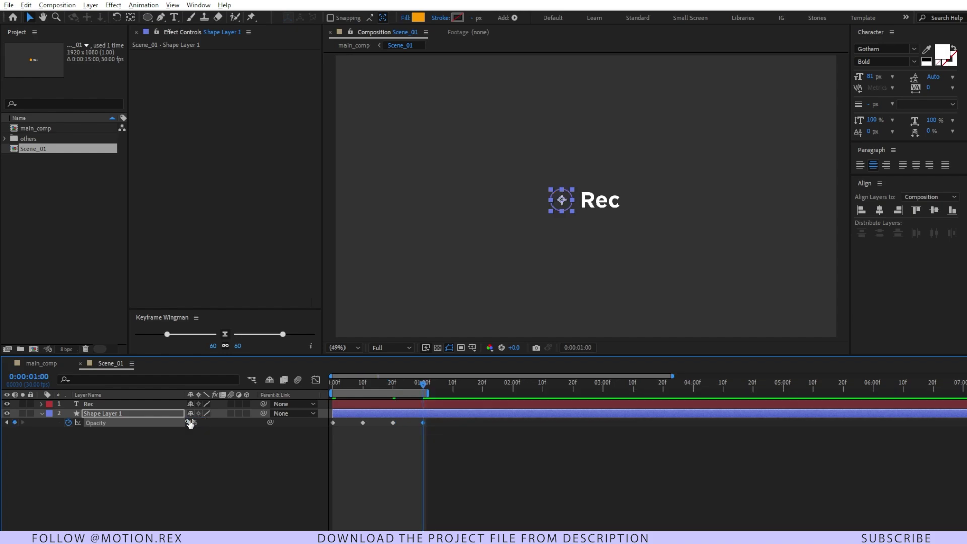
Step: Preview the blinking circle in Scene_01 and in main_comp
key(space)
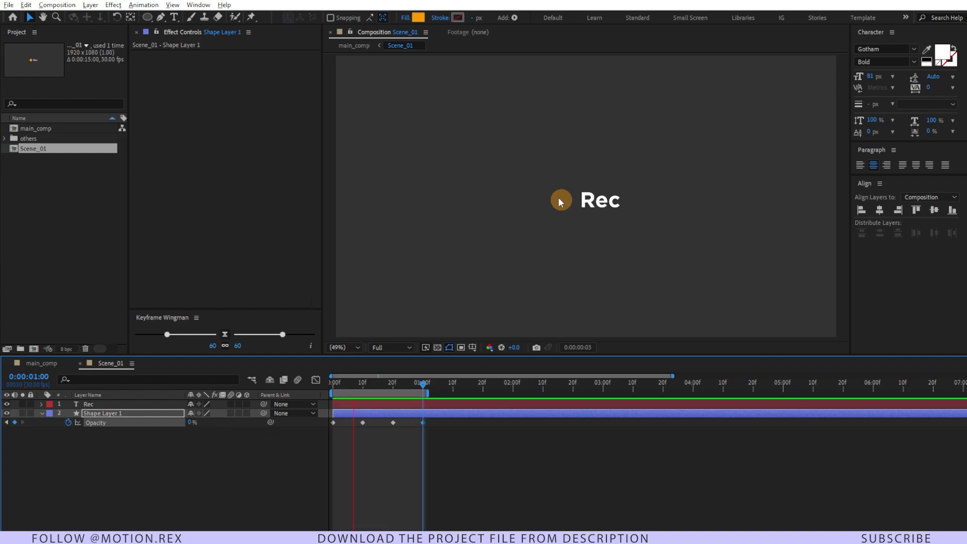
click(193, 473)
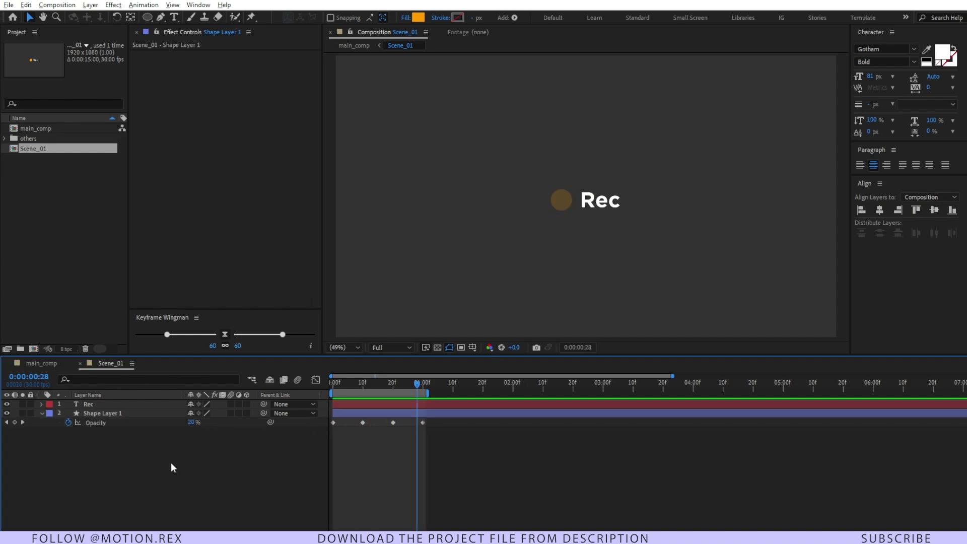
click(43, 363)
click(411, 443)
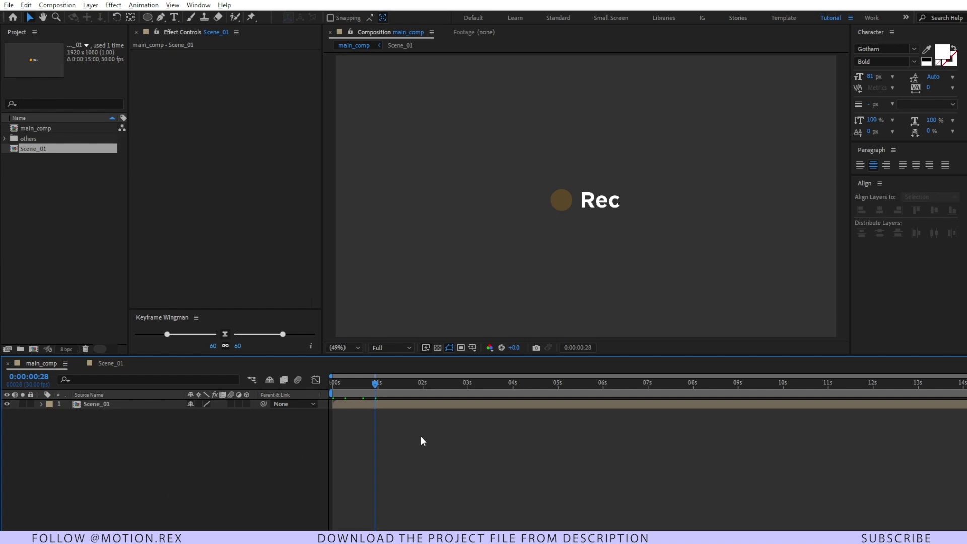
drag(412, 386, 376, 392)
key(space)
click(377, 387)
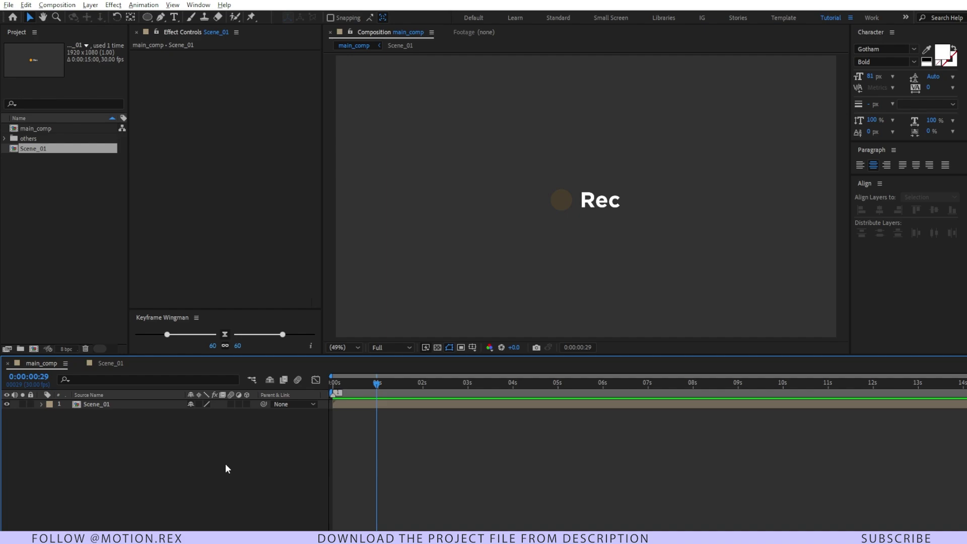
Step: Create a new composition named Scene_02
key(ctrl+k)
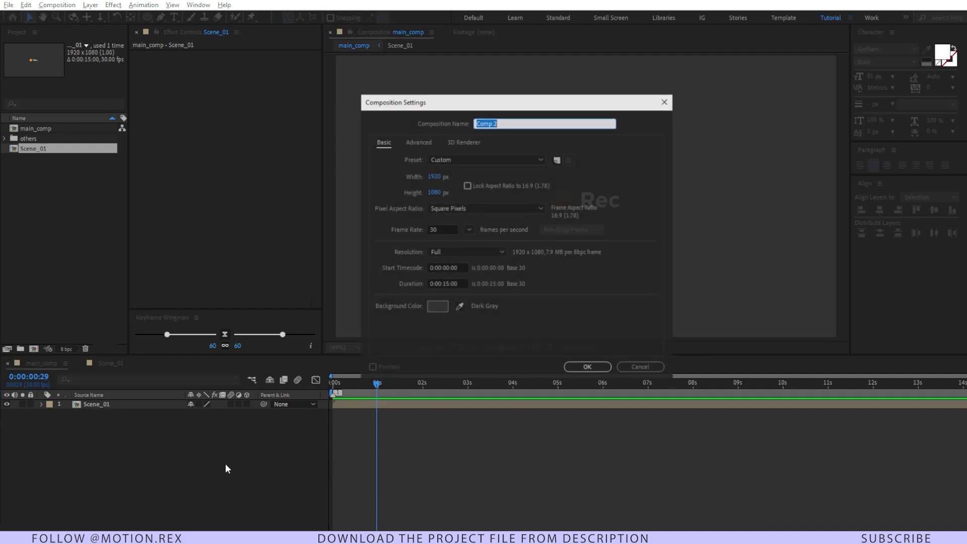
text(Scene_02)
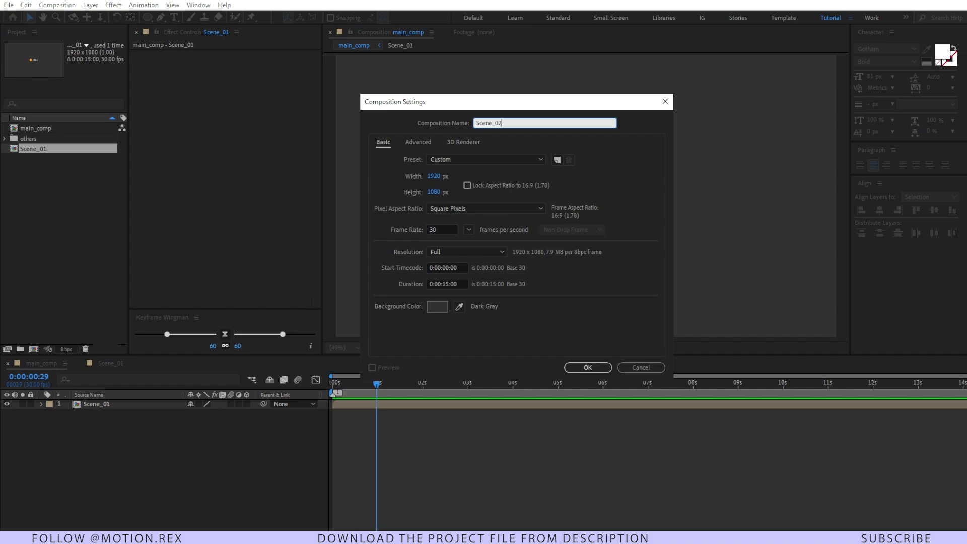
key(Return)
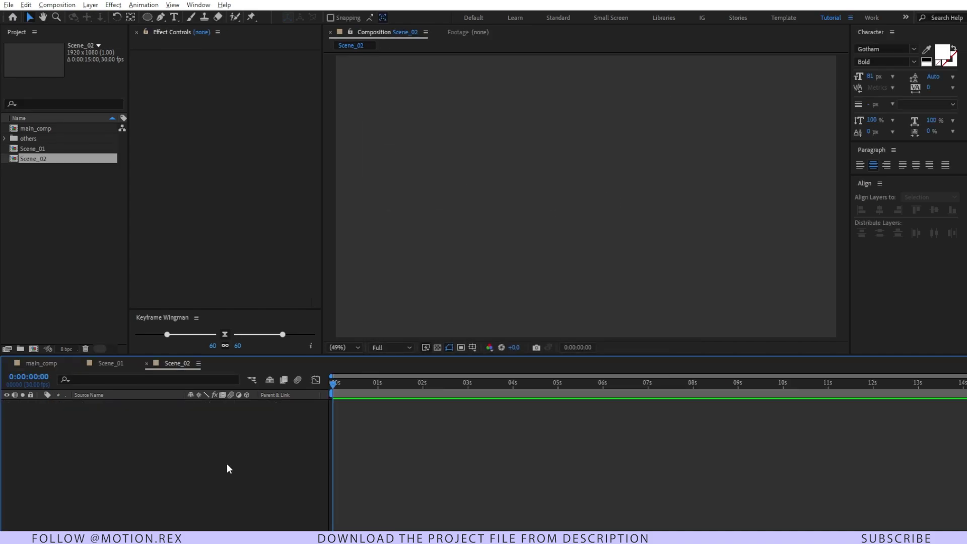
Step: Draw a wide rounded rectangle slightly above the middle of Scene_02 for the laptop screen
click(147, 18)
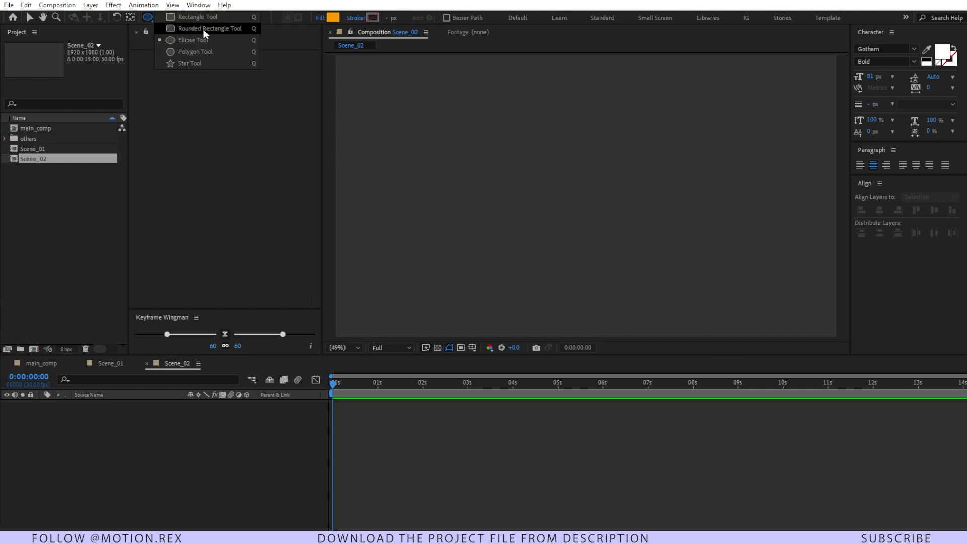
click(203, 28)
drag(513, 143, 632, 210)
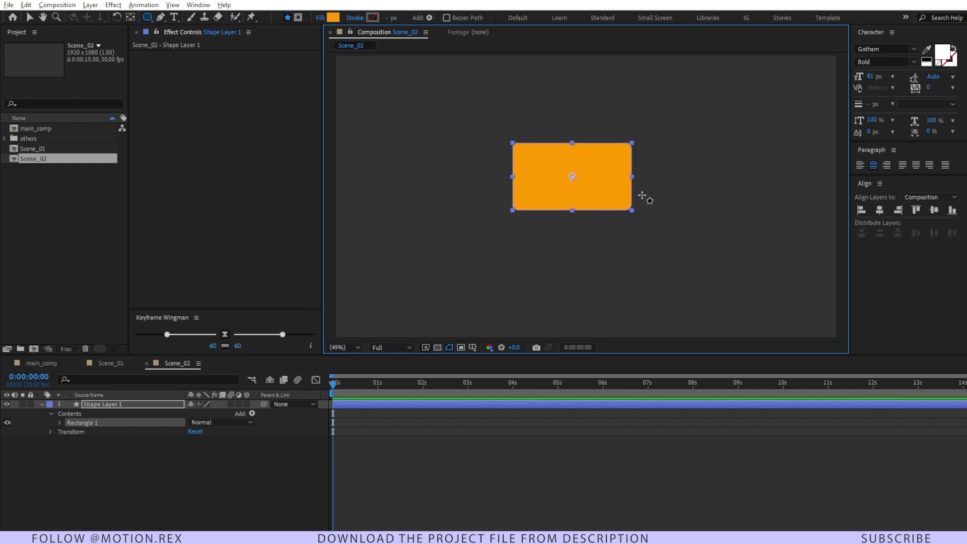
Step: Remove the rounded rectangle's fill and set its stroke width to 15 px
alt+click(334, 18)
alt+click(335, 18)
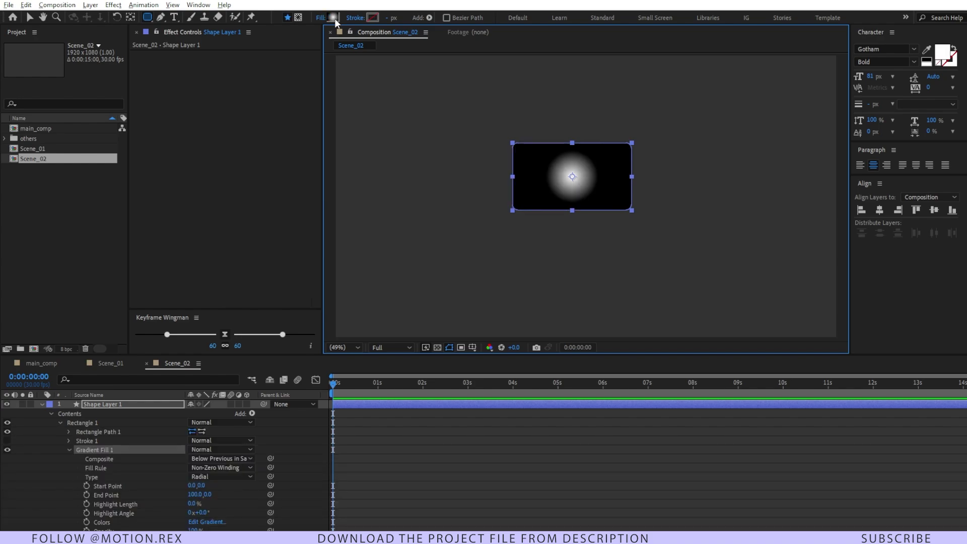
alt+click(335, 18)
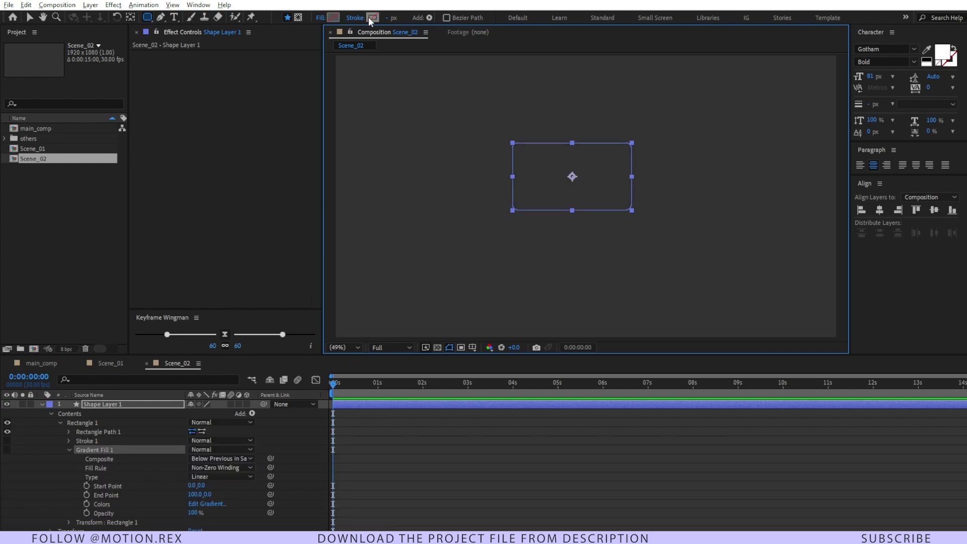
click(388, 17)
text(15)
key(Return)
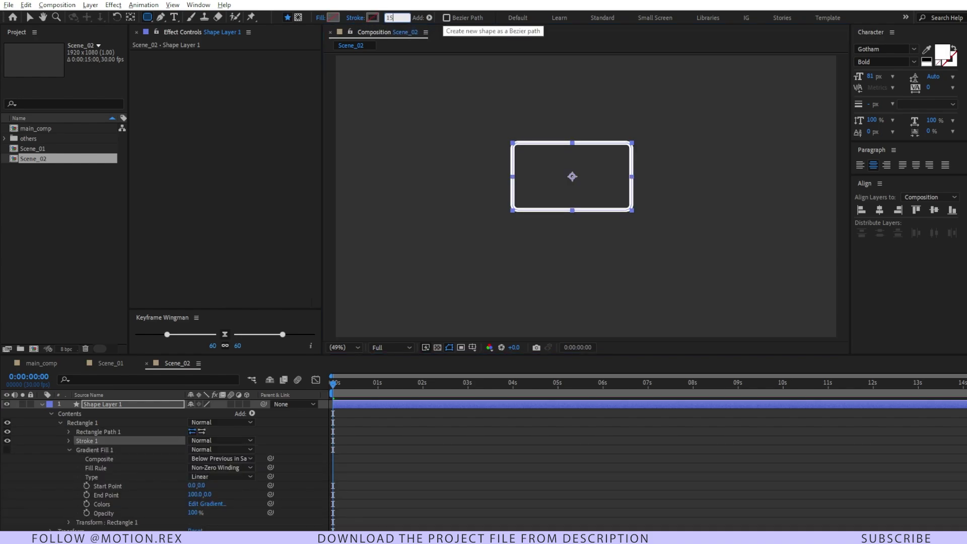
Step: Set the rectangle's stroke color to the orange hex code copied from another window, and deselect the layer
click(375, 19)
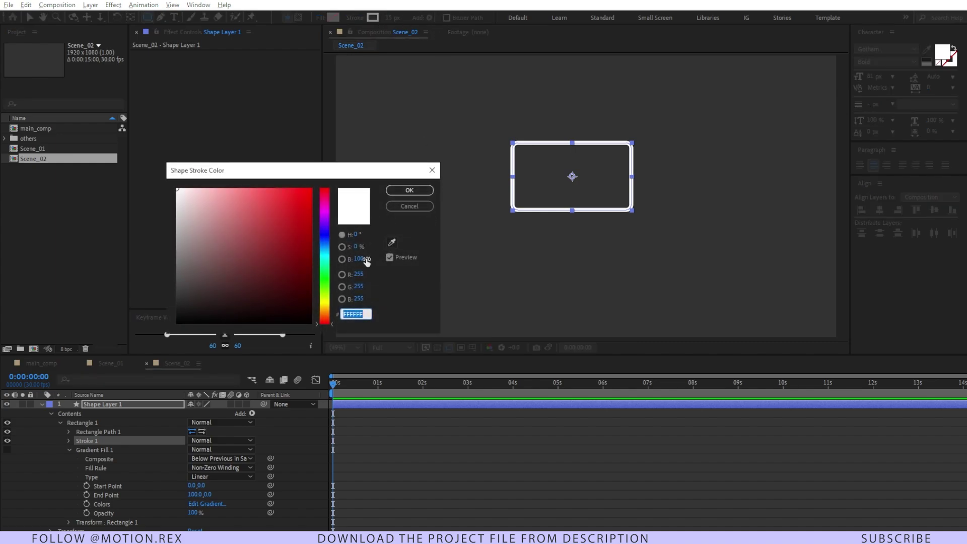
key(alt+Tab)
double_click(759, 145)
key(ctrl+c)
click(355, 314)
click(355, 314)
key(ctrl+v)
key(Return)
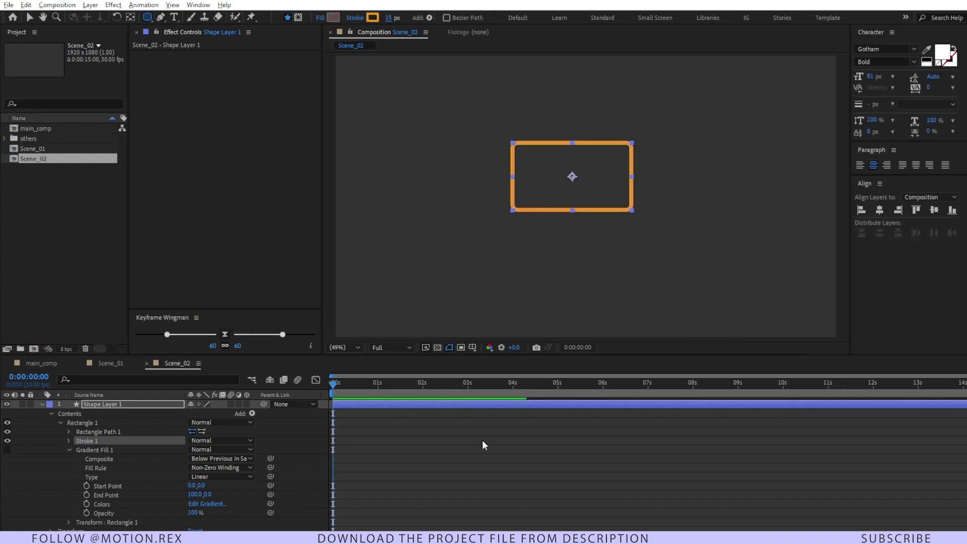
click(442, 496)
Step: Draw a thin closed trapezoid just below the rectangle with the Pen tool as the laptop's base
scroll(502, 259, down, 2)
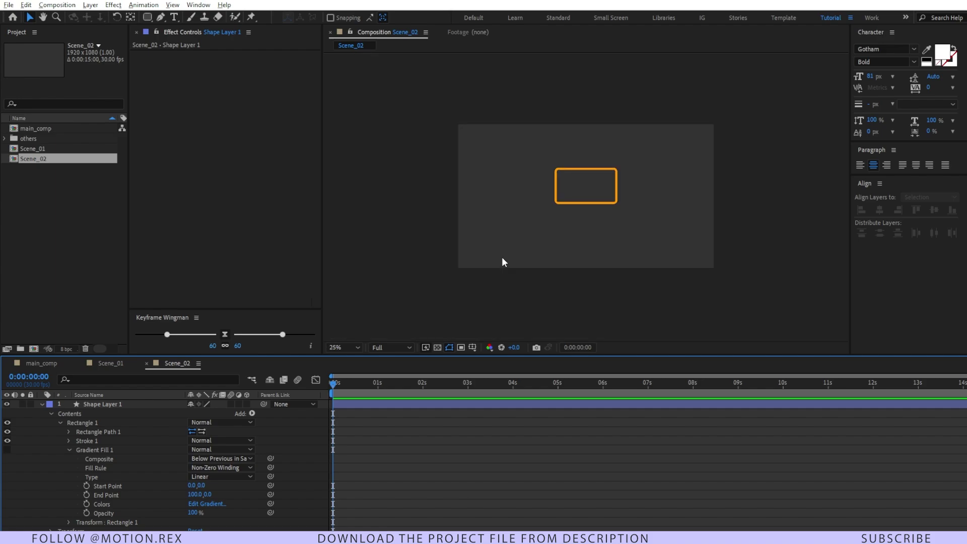
click(162, 17)
click(359, 347)
click(346, 171)
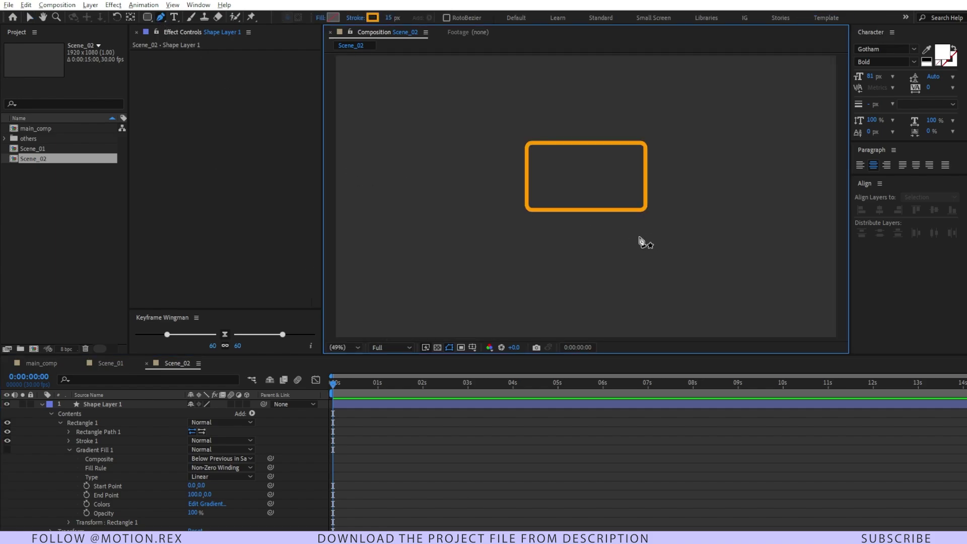
click(512, 219)
click(656, 219)
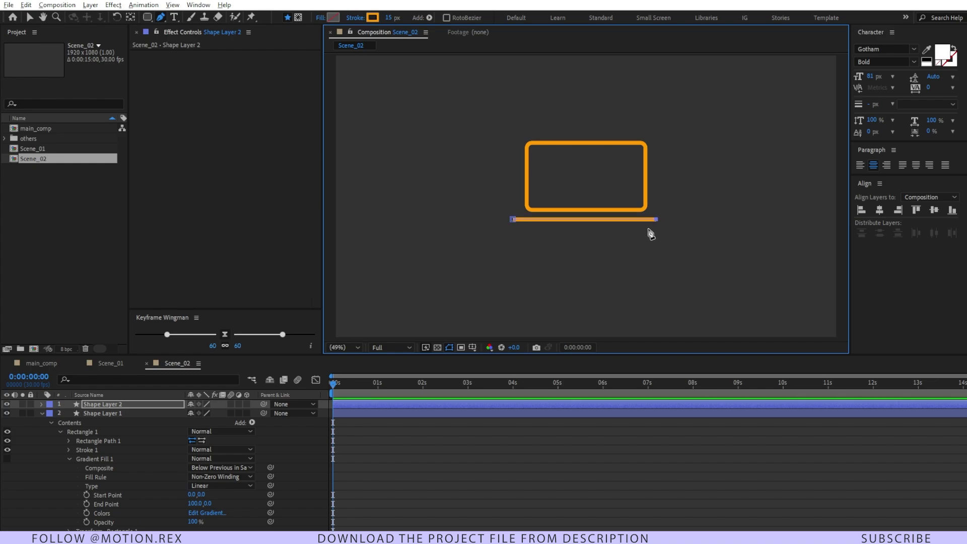
click(649, 228)
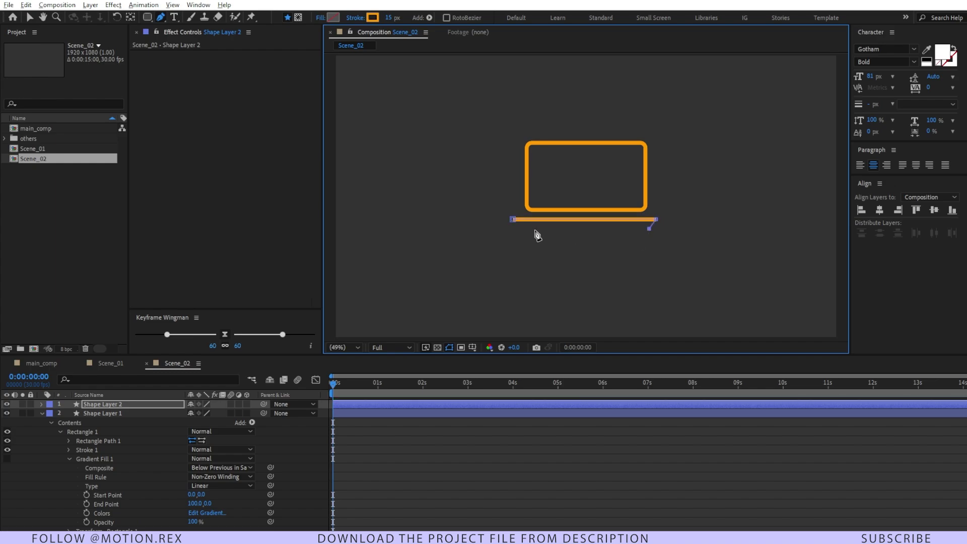
click(518, 229)
click(514, 222)
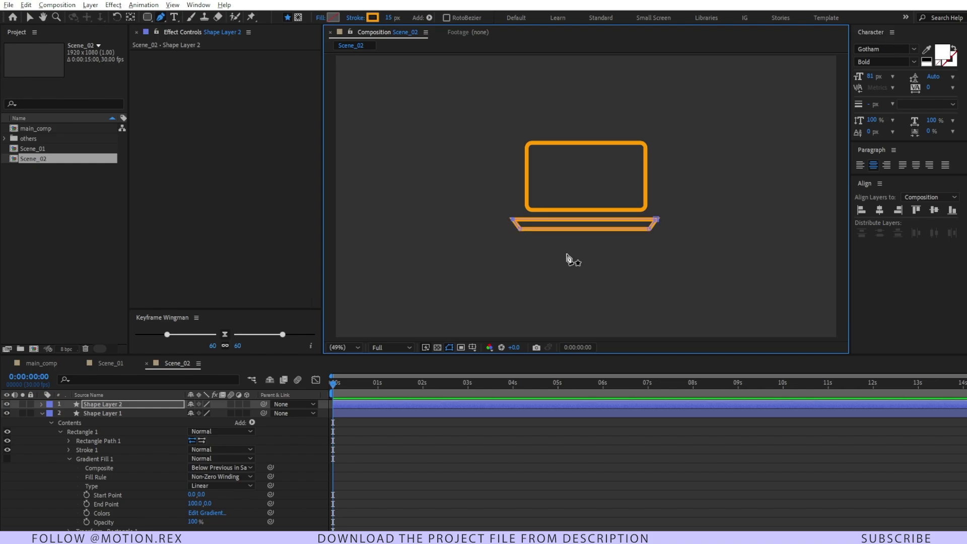
Step: Remove the stroke from the laptop's base shape and fill it with solid orange
alt+click(369, 19)
alt+click(369, 19)
alt+click(368, 18)
alt+click(337, 16)
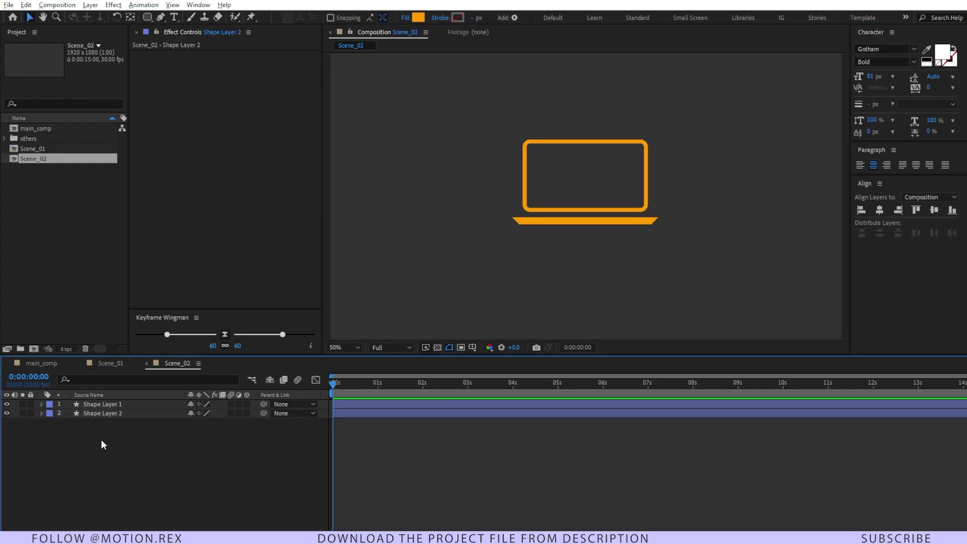
Step: Rename the rounded rectangle's layer as screen
click(111, 413)
click(116, 404)
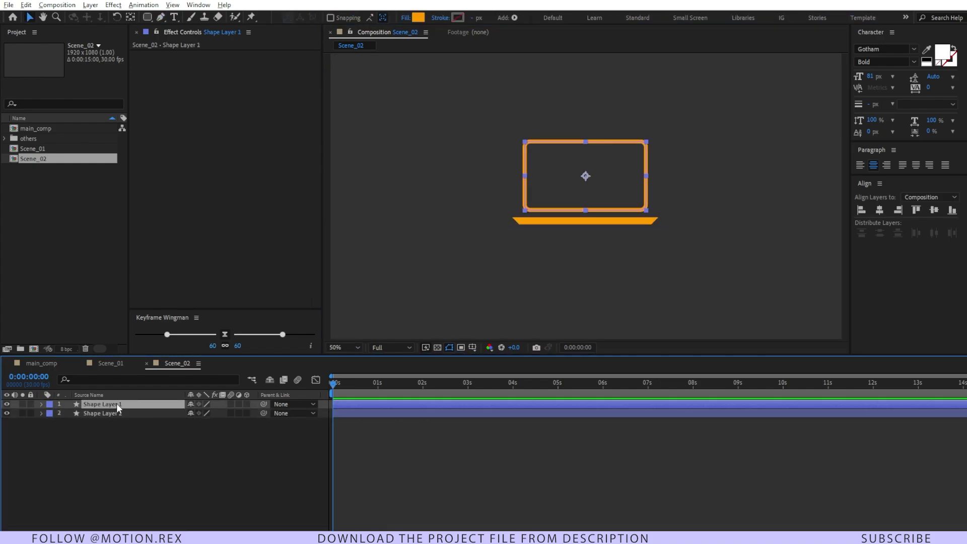
key(Return)
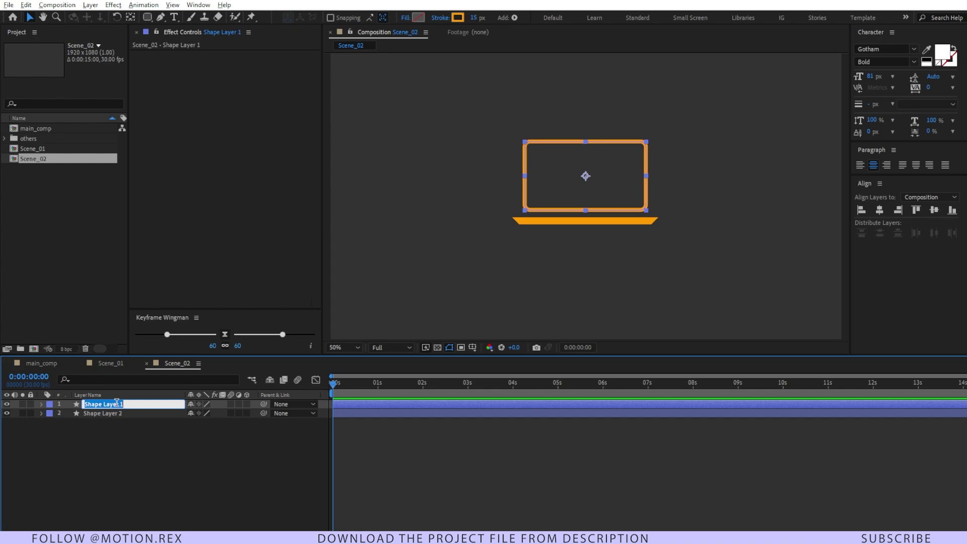
text(screen)
key(Return)
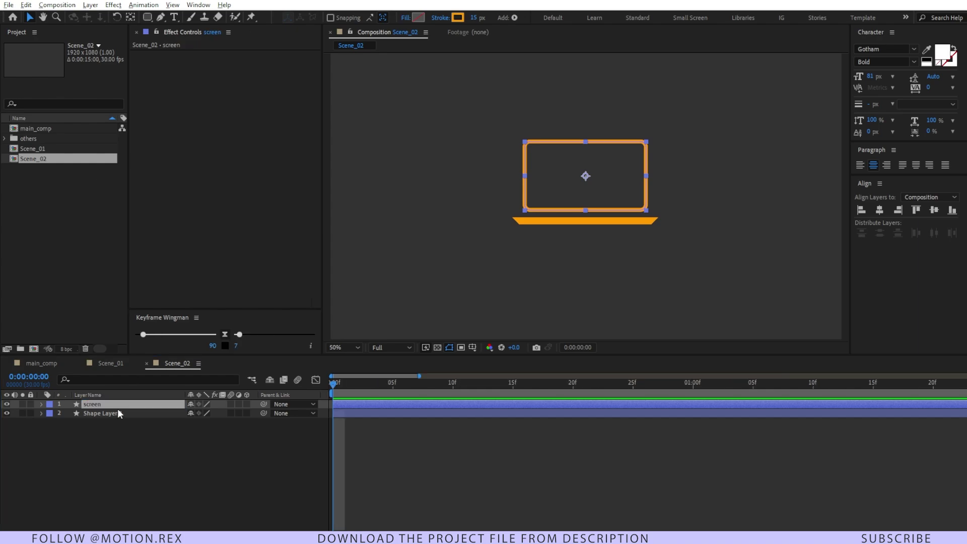
click(165, 459)
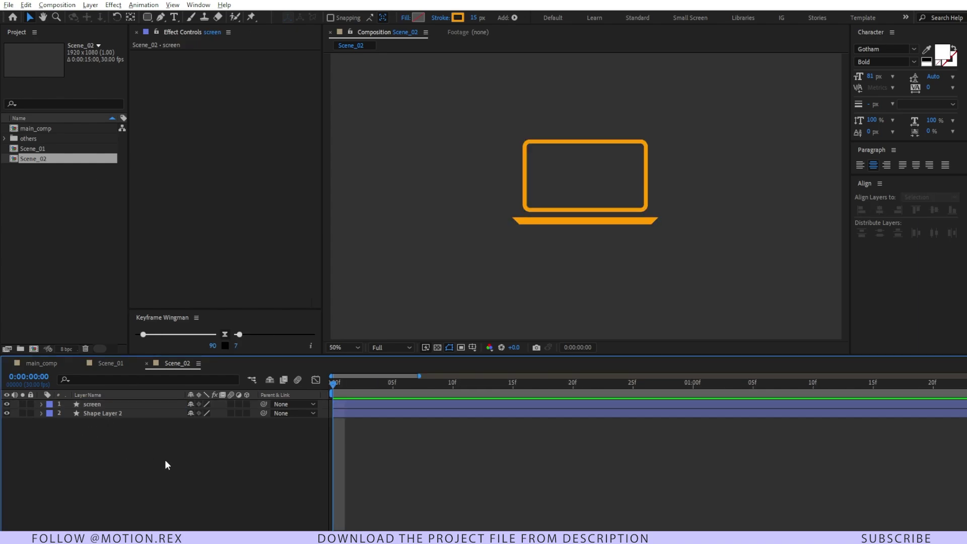
Step: Move the screen layer's anchor point to the middle of the rectangle's bottom edge
click(105, 405)
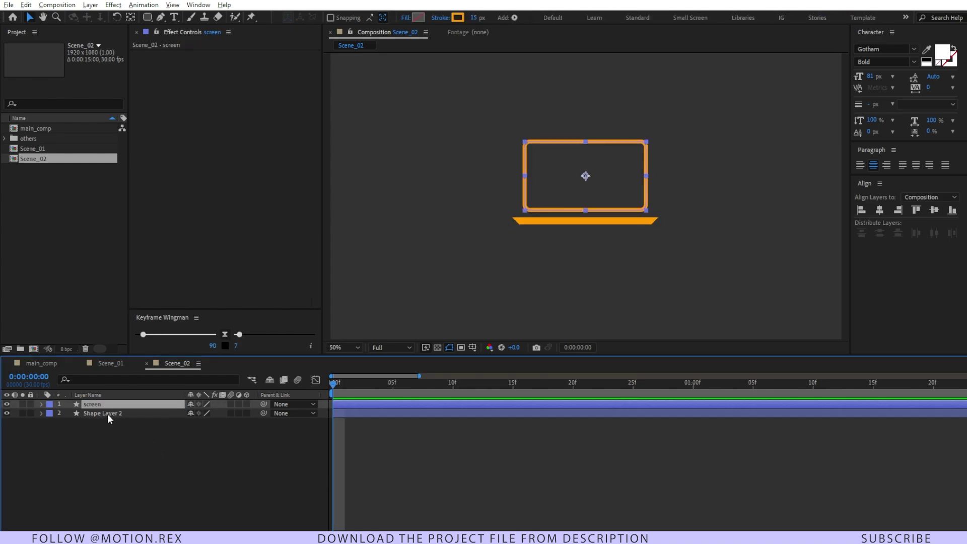
click(133, 17)
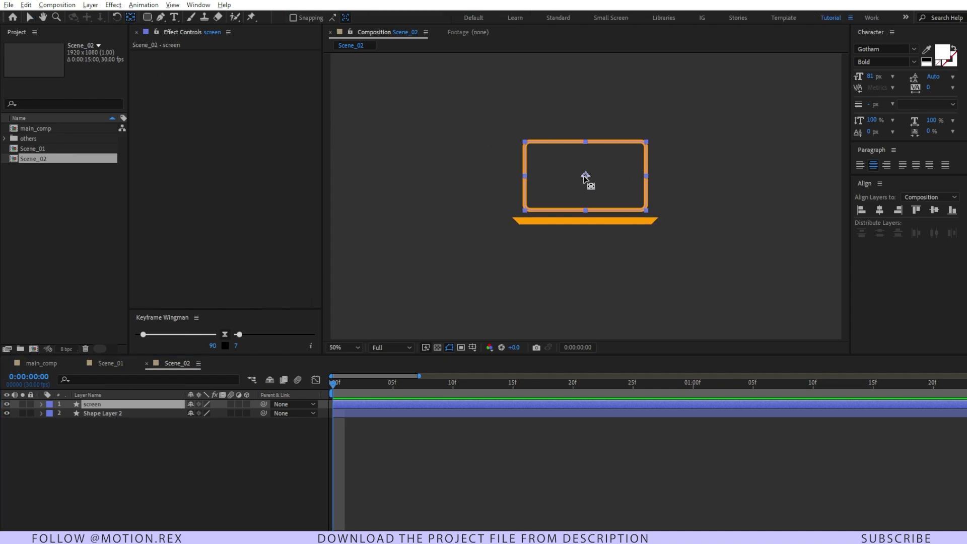
drag(585, 177, 586, 206)
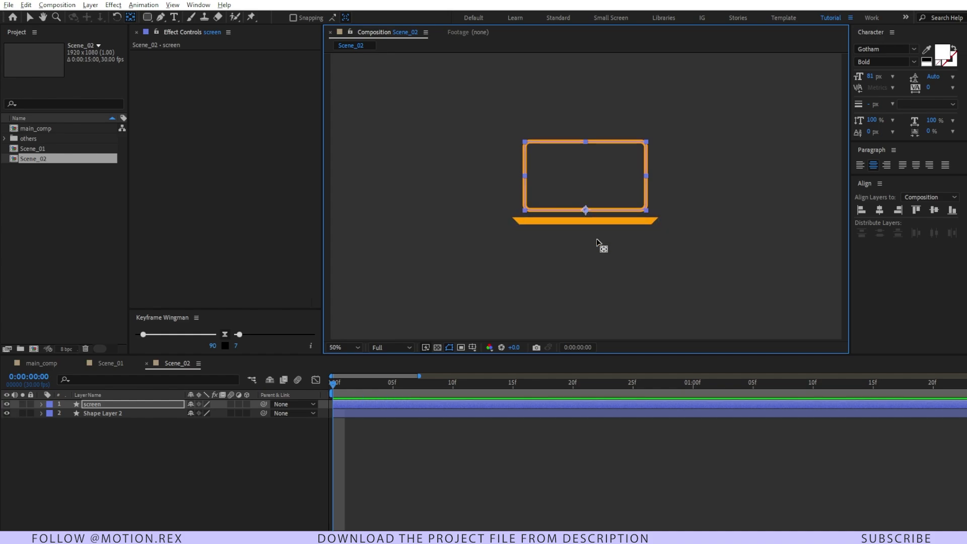
Step: Unlink the screen layer's scale dimensions, add a Scale keyframe at 100% and place it at frame 10
click(135, 405)
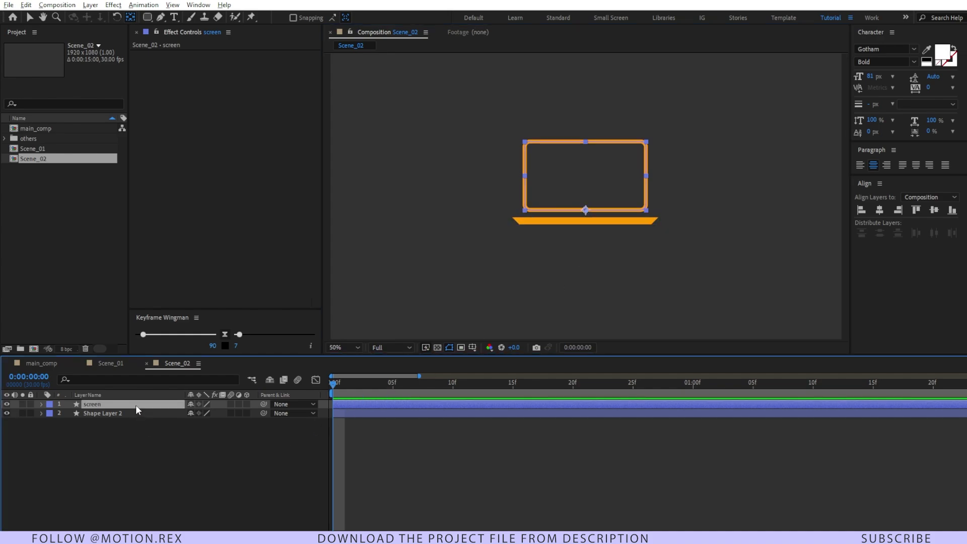
key(s)
click(191, 412)
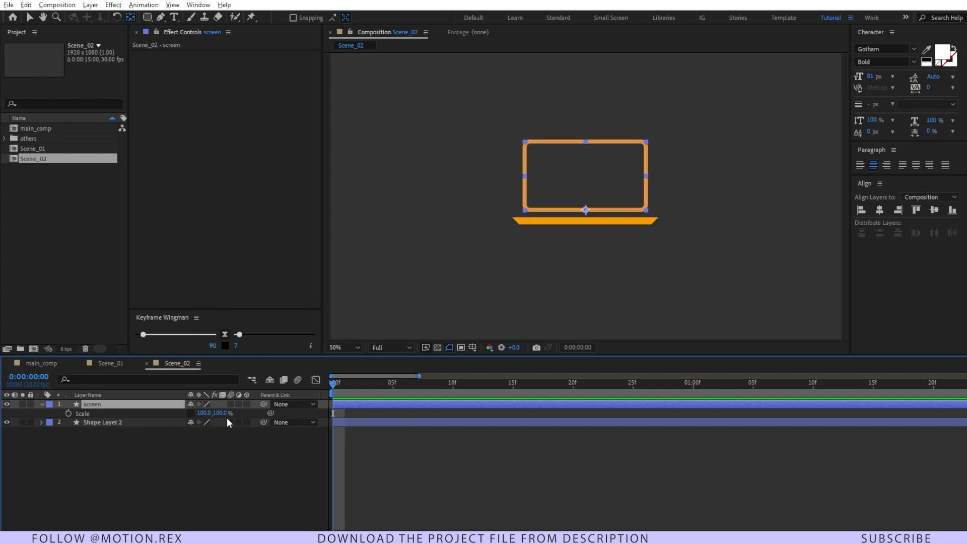
click(69, 413)
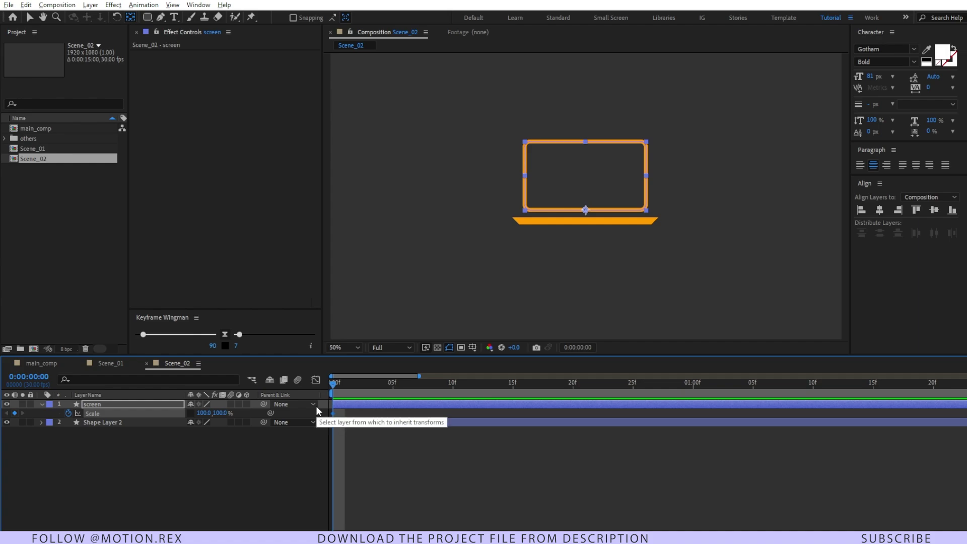
key(shift+Page_Down)
ctrl+click(105, 423)
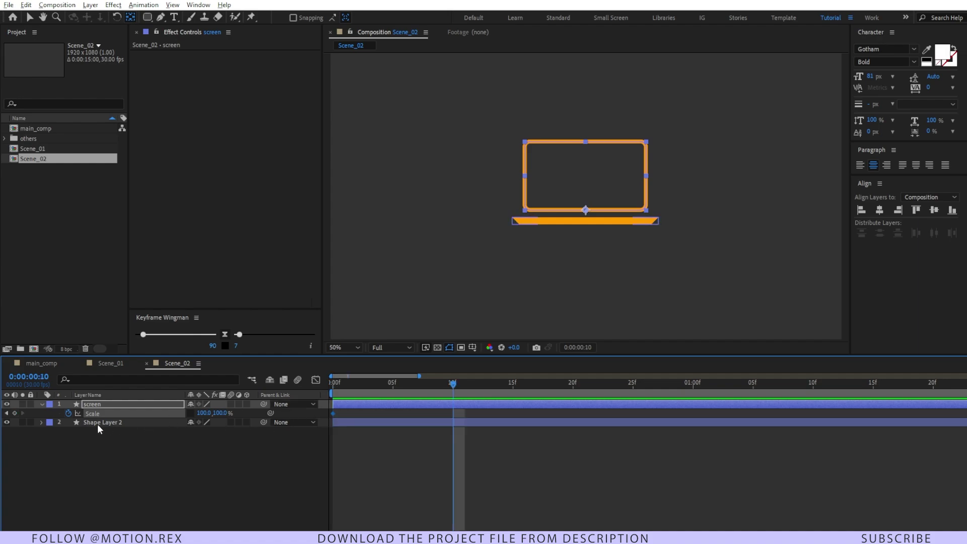
drag(333, 413, 452, 421)
Step: Set the screen layer's vertical scale to 0% at frame 0, keeping the width at 100%
drag(455, 385, 327, 398)
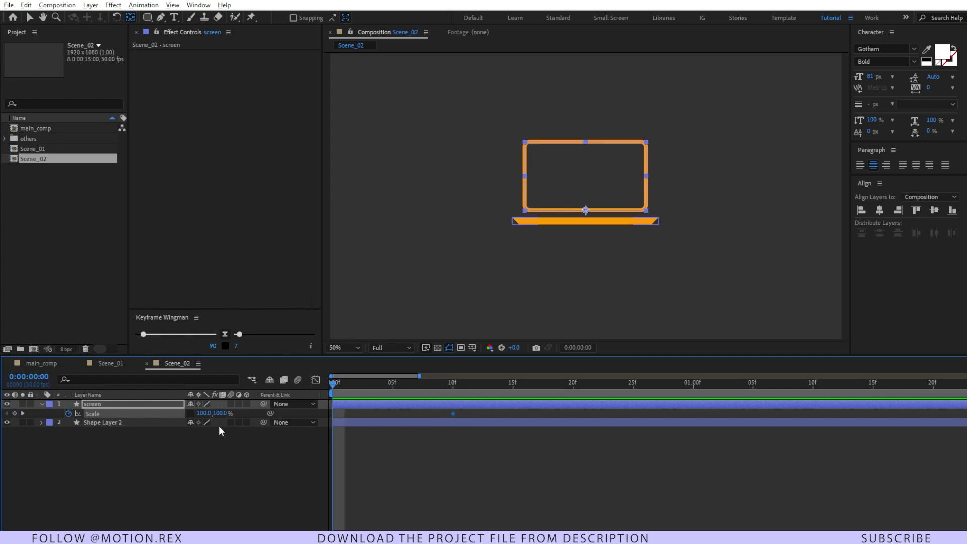
drag(220, 413, 190, 413)
click(219, 413)
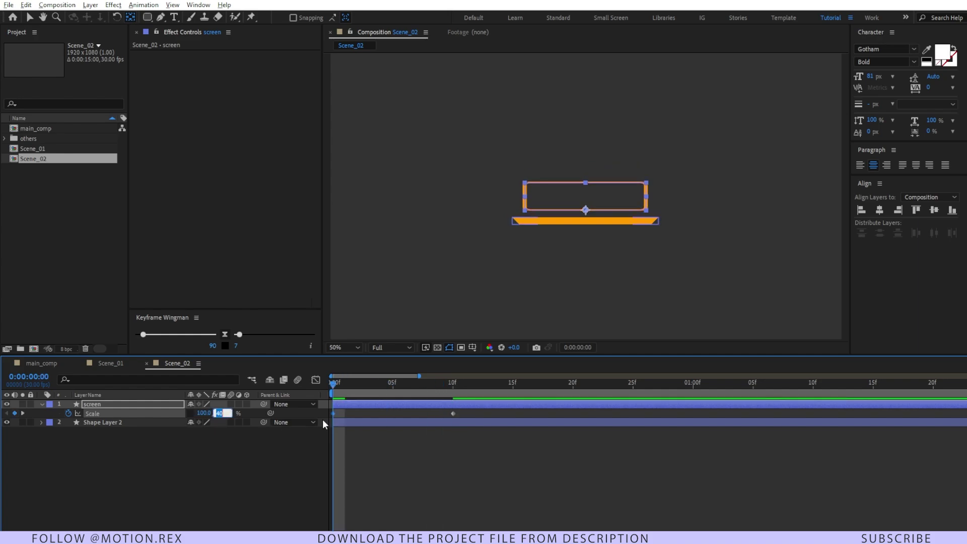
text(0)
key(Return)
click(395, 425)
click(388, 460)
Step: Preview the screen's scale animation and ease both Scale keyframes with Keyframe Wingman, using values of 96 and 4
key(v)
key(space)
key(space)
drag(440, 386, 400, 396)
drag(462, 408, 339, 434)
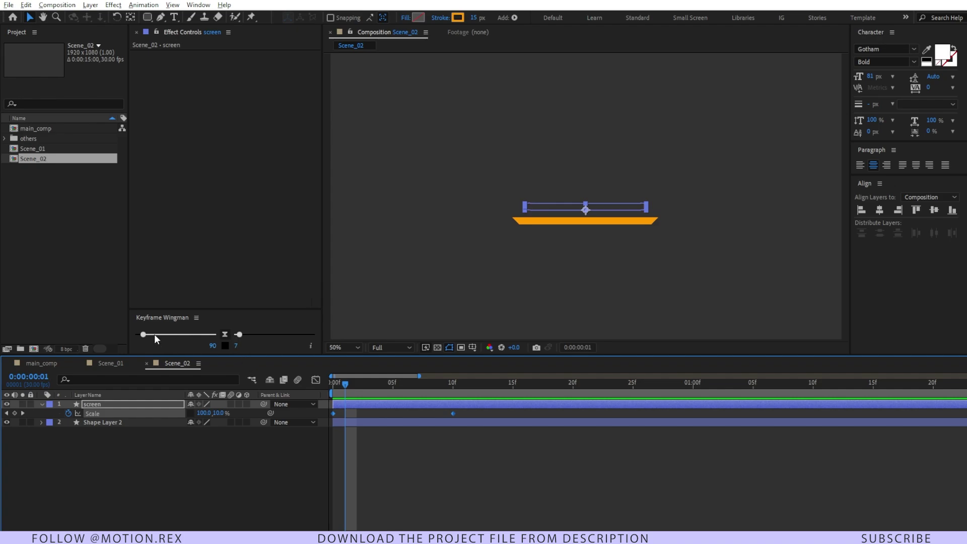
click(225, 334)
mouse_move(143, 334)
mouse_down()
mouse_move(164, 334)
mouse_move(137, 335)
mouse_up()
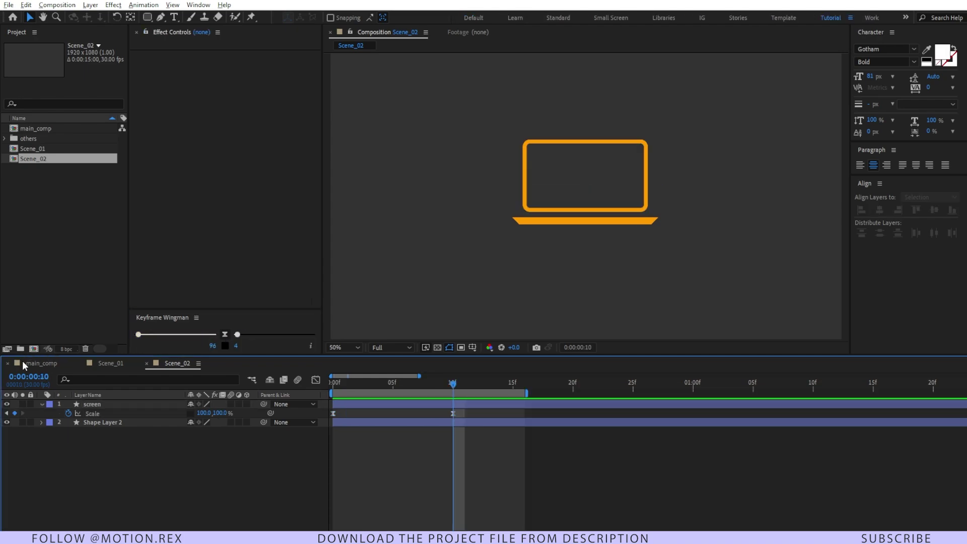
Step: Add Scene_02 above Scene_01 in main_comp and make it start at 0:00:00:29
click(22, 361)
drag(53, 161, 53, 402)
key([)
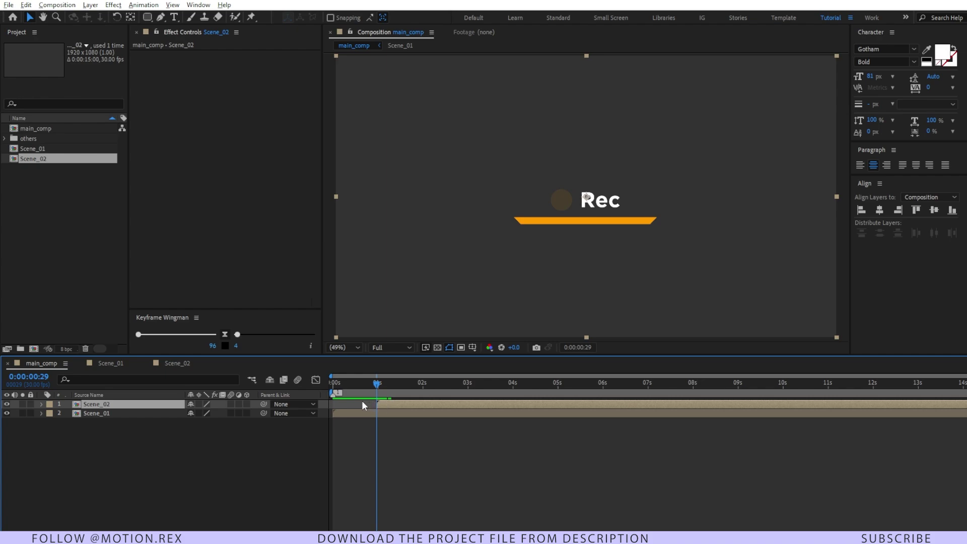
Step: Animate Scene_02's Position with keyframes at 960, 616 on 0:00:00:29 and 960, 540 on 0:00:01:09
key(alt+shift+p)
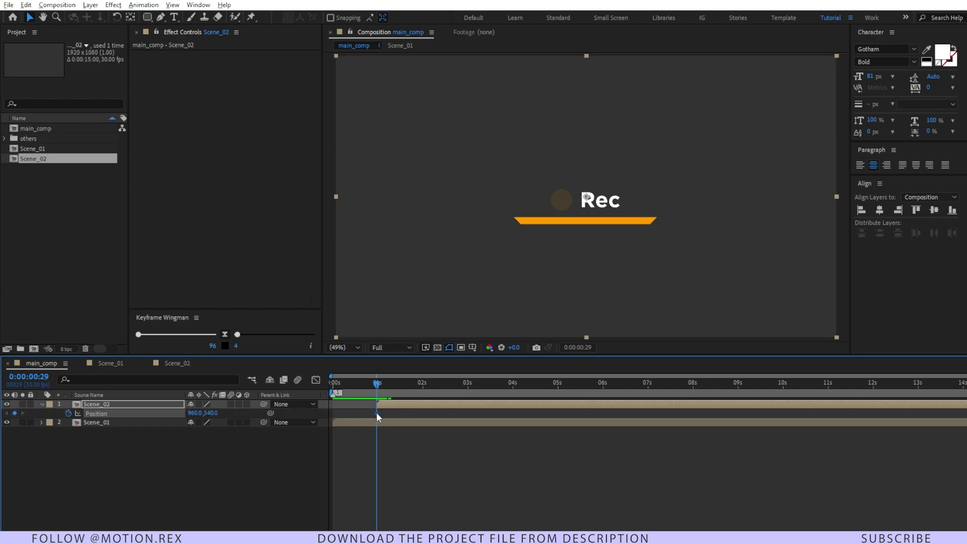
drag(377, 412, 391, 413)
drag(212, 413, 257, 412)
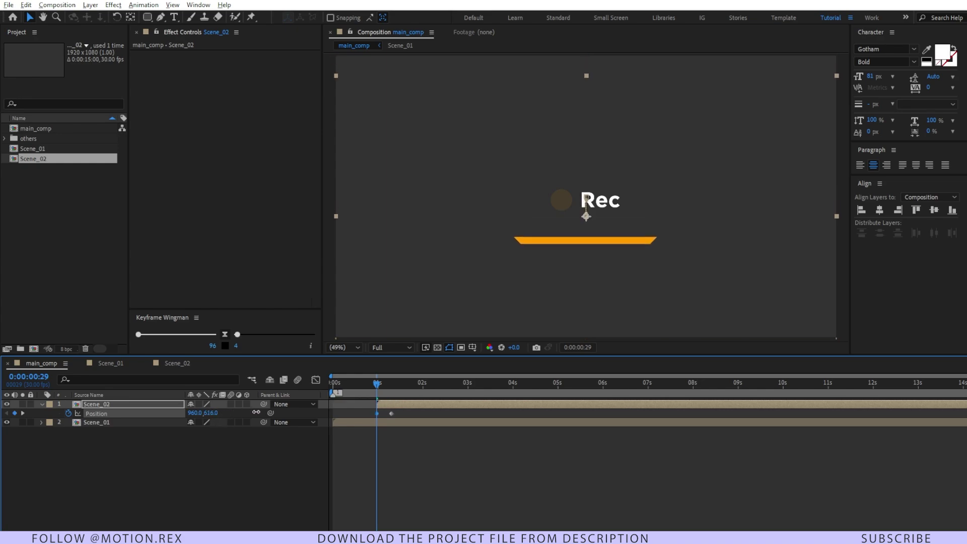
Step: Fade Scene_02 in with Opacity keyframes at 0% on 0:00:00:29 and 100% on 0:00:01:09, and preview it
click(167, 407)
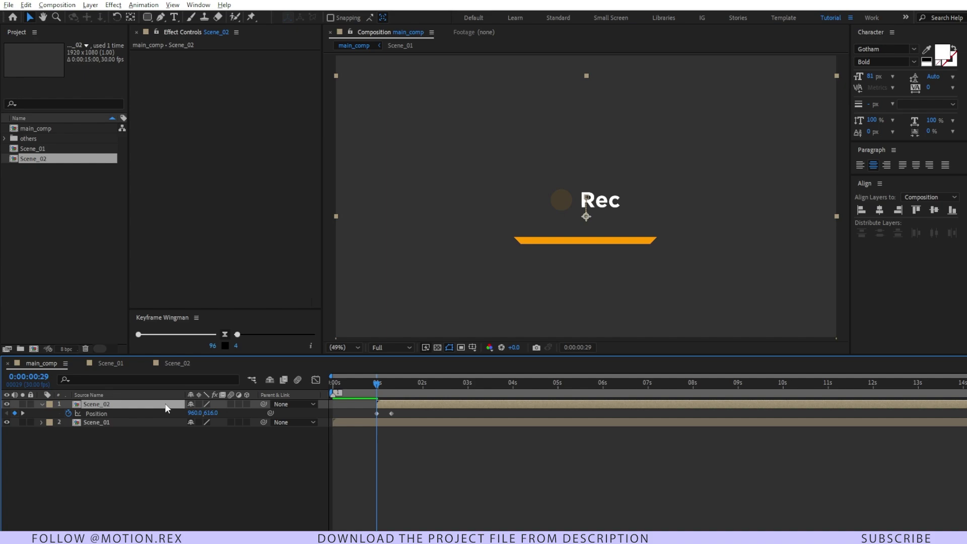
key(shift+t)
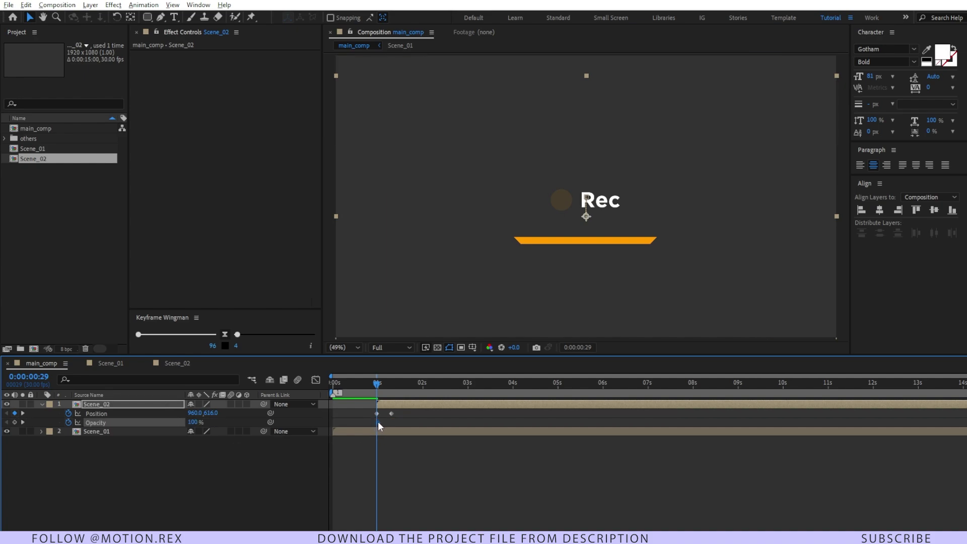
drag(378, 421, 391, 422)
click(193, 422)
text(0)
key(Return)
key(space)
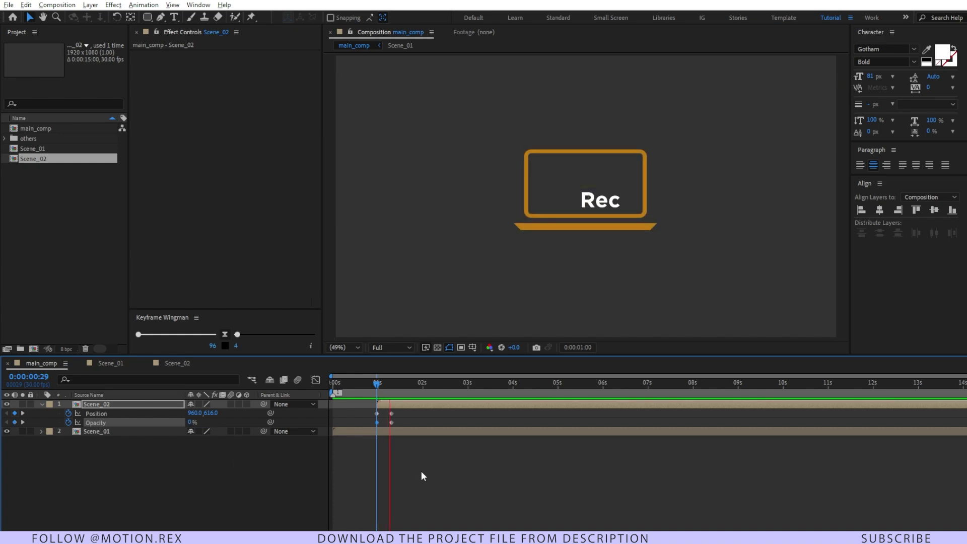
key(space)
Step: Add Opacity and Position keyframes to Scene_01, move them to 0:00:01:04, and set its Position to 960, 566 at 0:00:00:29
click(379, 432)
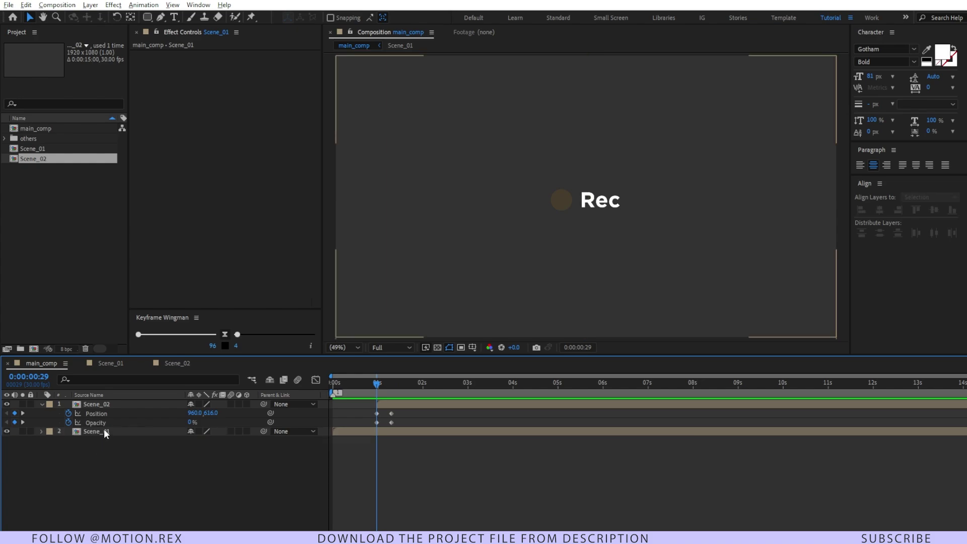
key(alt+shift+t)
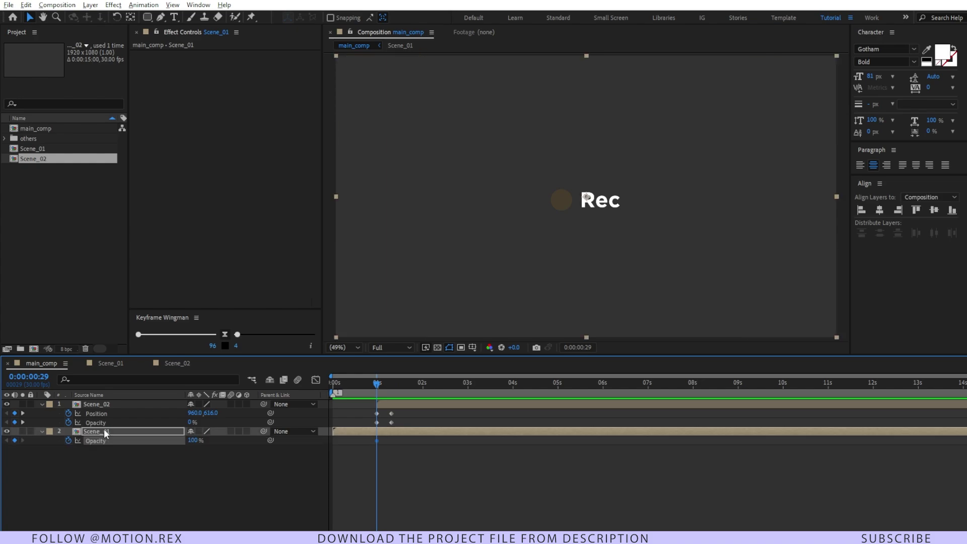
key(alt+shift+p)
mouse_move(379, 437)
mouse_down()
mouse_move(370, 459)
mouse_move(385, 443)
mouse_up()
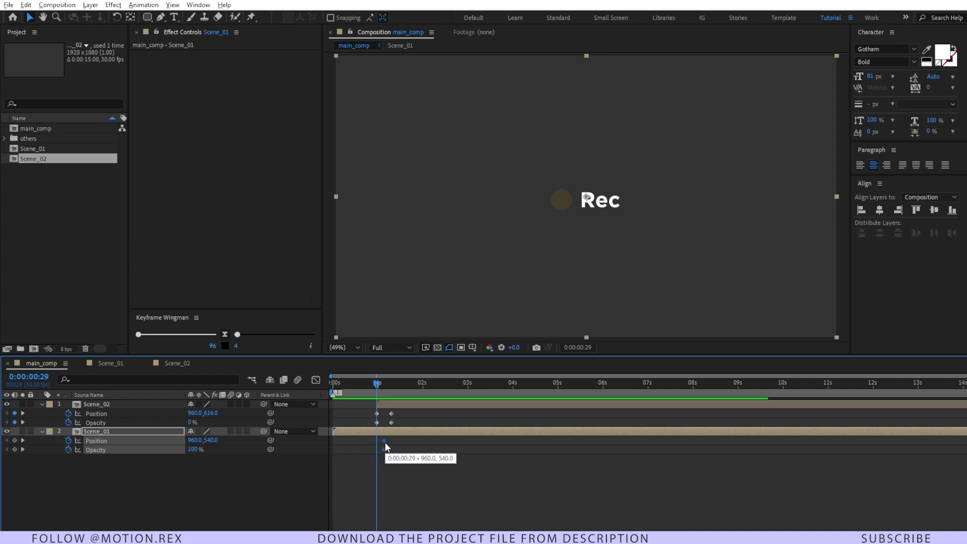
click(192, 460)
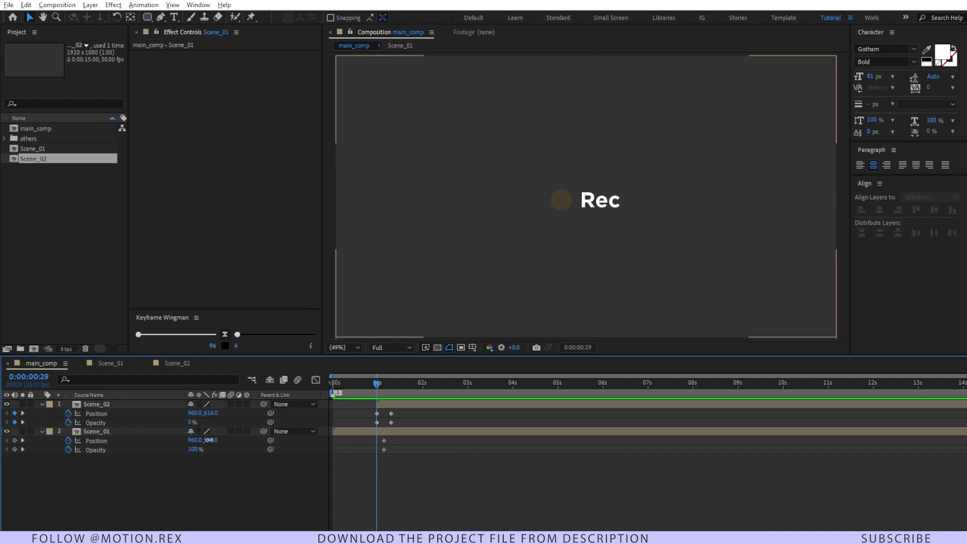
drag(210, 441, 223, 440)
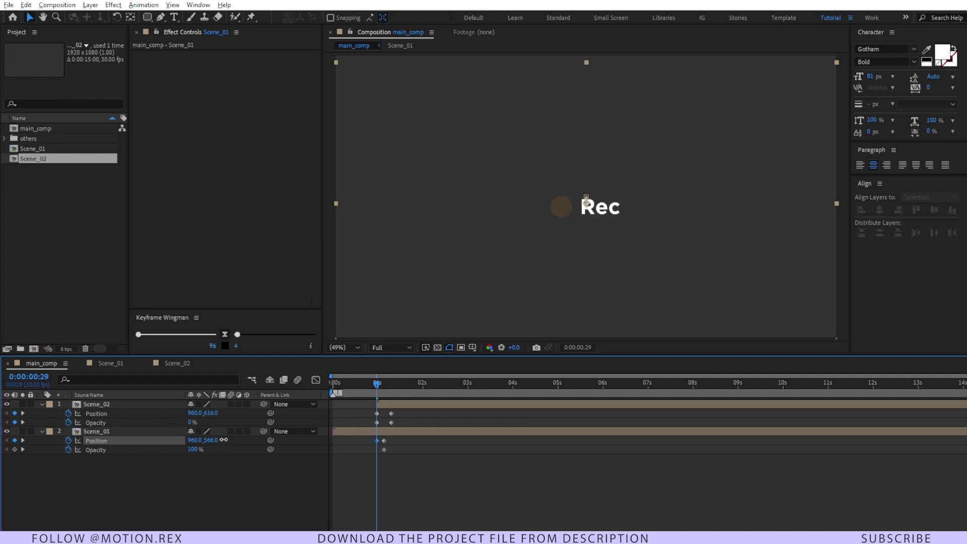
Step: Fade Scene_01 out with Opacity keyframes at 100% on 0:00:00:29 and 0% on 0:00:01:04
drag(383, 449, 376, 450)
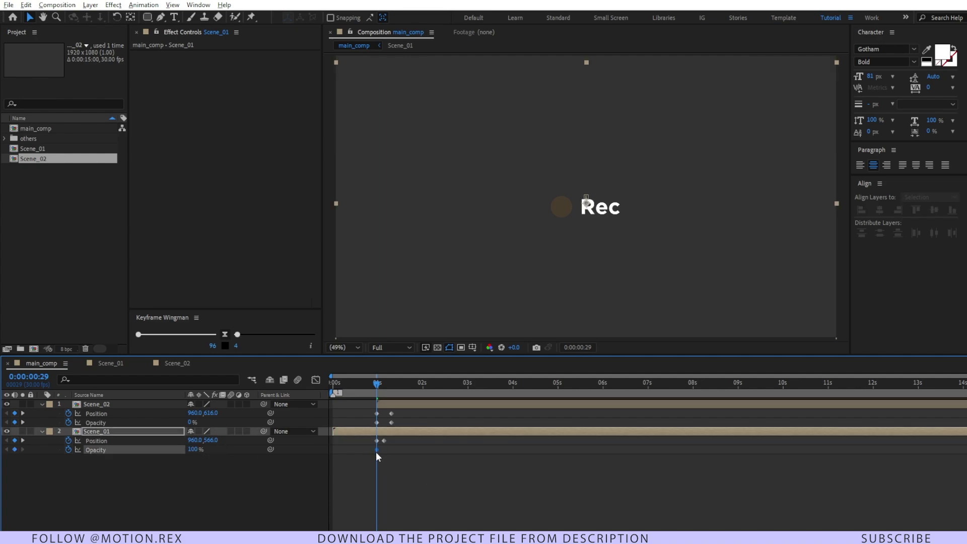
click(384, 383)
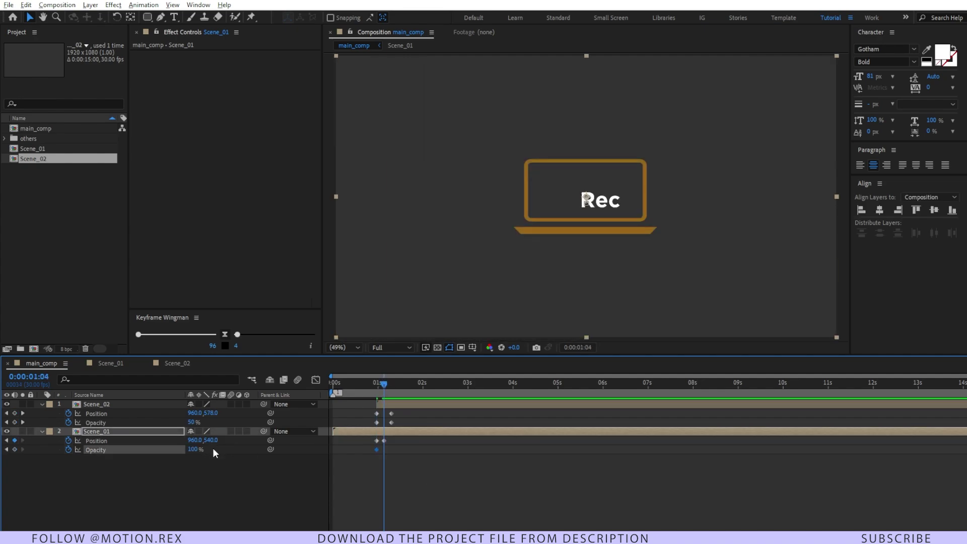
click(197, 450)
text(0)
key(Return)
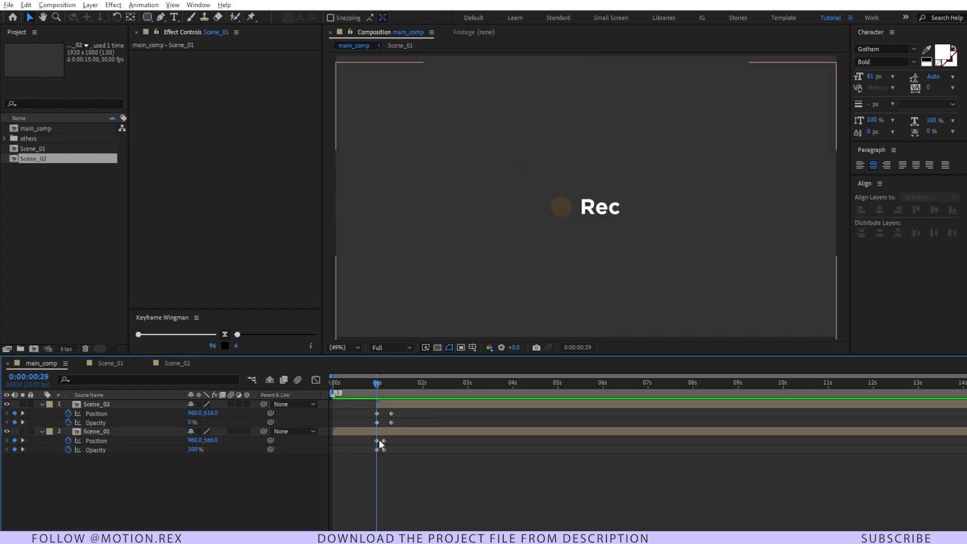
Step: Swap Scene_01's Position keyframes and shift its Position and Opacity pairs to run from 0:00:00:20 to 0:00:00:29
mouse_move(377, 441)
mouse_down()
mouse_move(393, 442)
mouse_move(377, 442)
mouse_up()
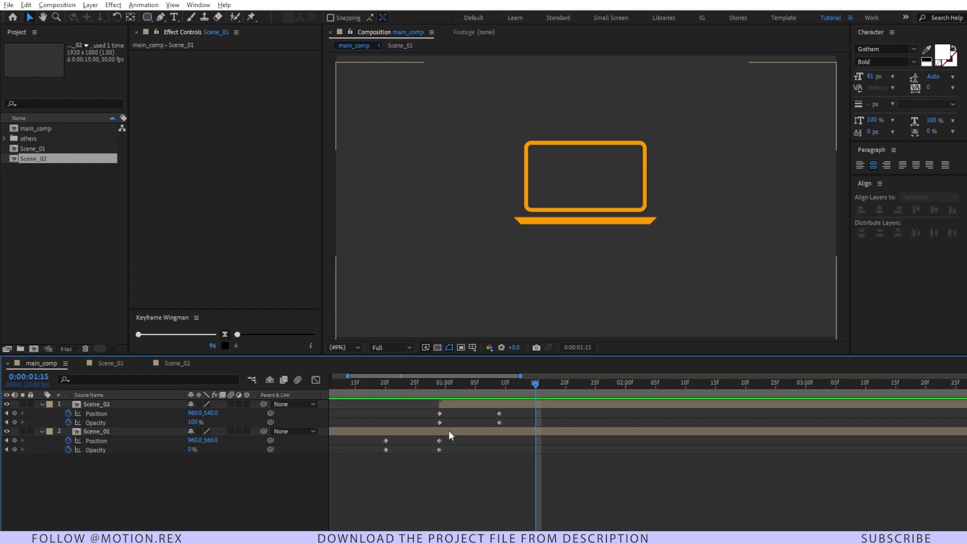
click(424, 382)
key(j)
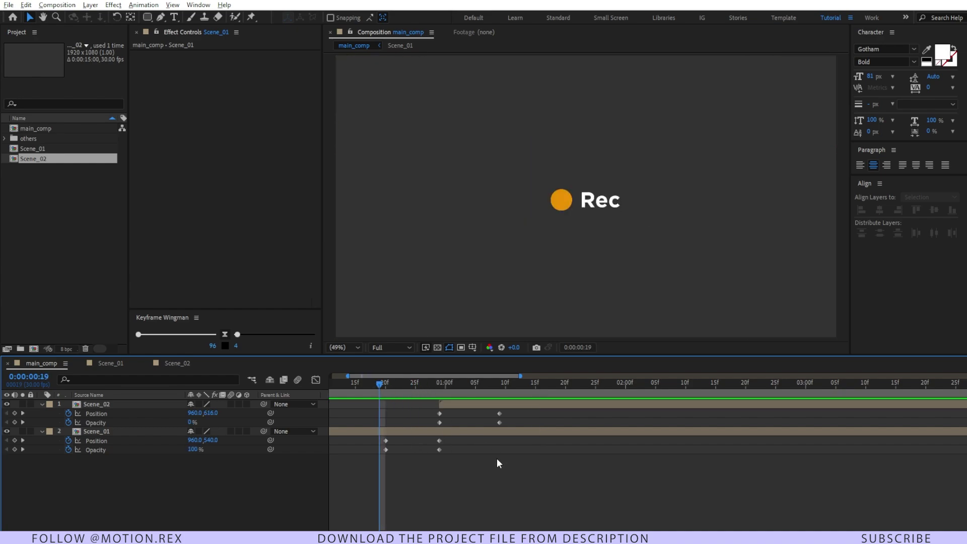
Step: Ease the Position and Opacity keyframes of Scene_01 and Scene_02 with Keyframe Wingman, using values of 94 and 4
drag(443, 437, 349, 478)
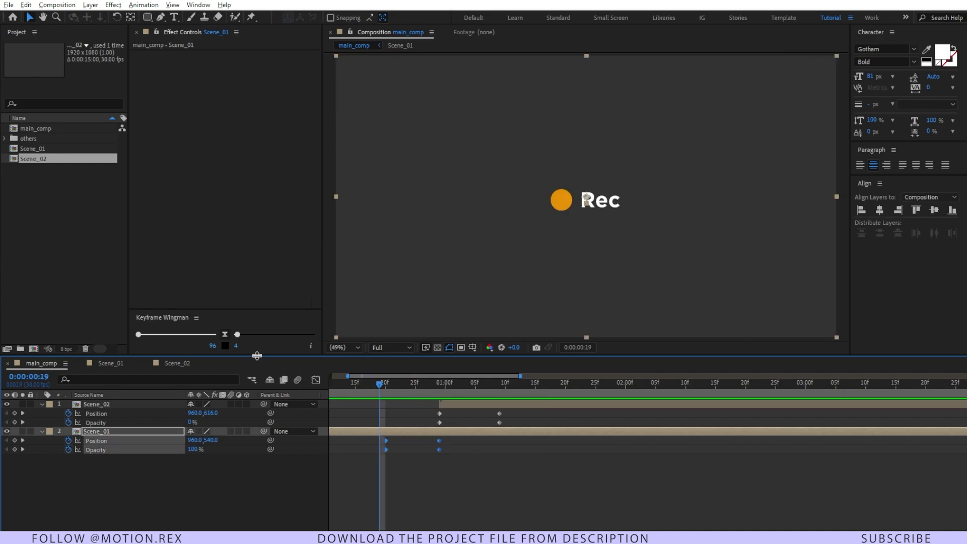
click(225, 334)
drag(138, 334, 140, 334)
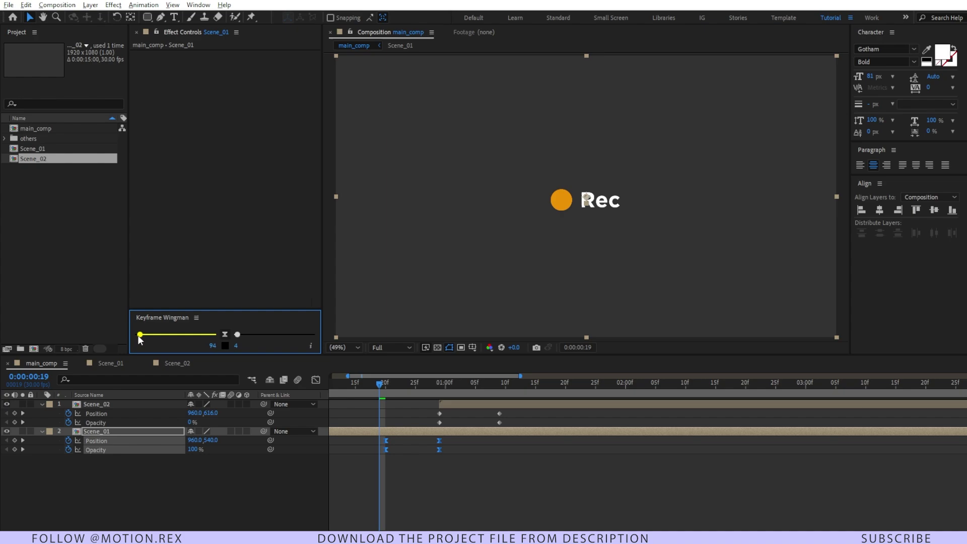
click(499, 442)
drag(510, 409, 421, 424)
click(225, 334)
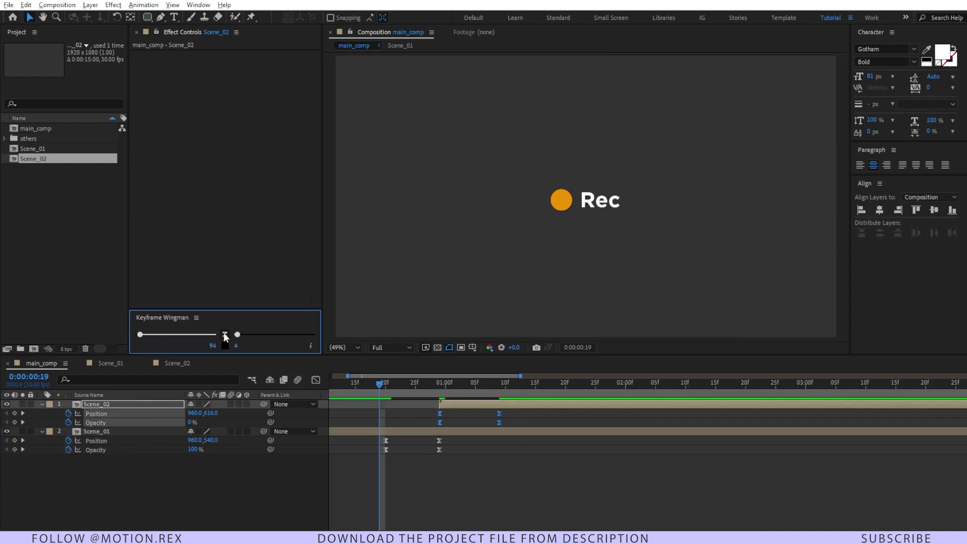
Step: End main_comp's work area at 0:00:02:00 and preview the transition between the two scenes
click(404, 390)
key(Home)
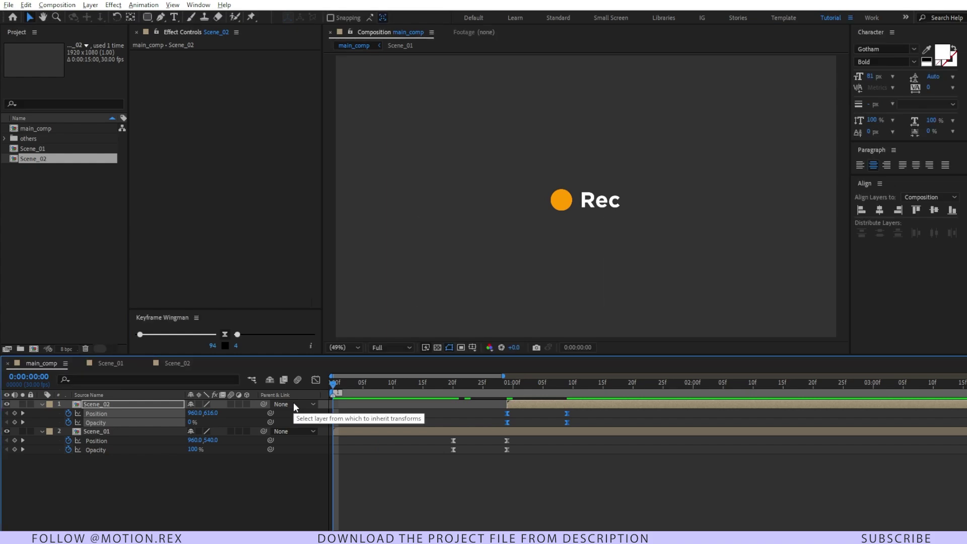
key(minus)
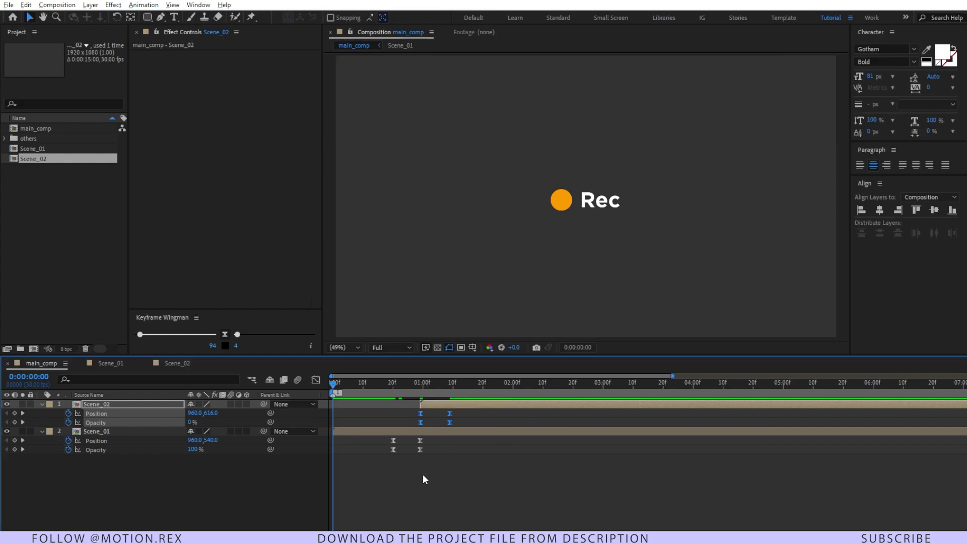
click(515, 385)
key(n)
key(space)
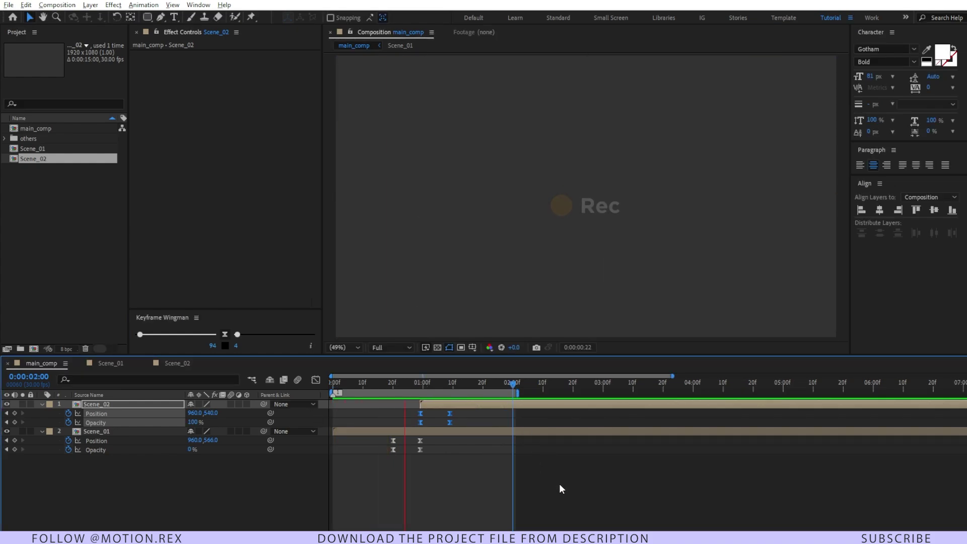
click(443, 455)
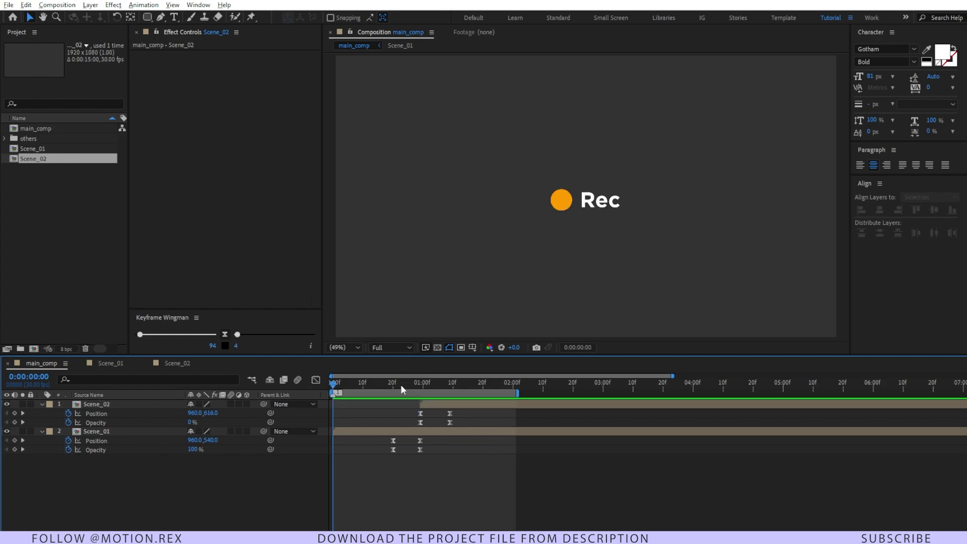
Step: Tighten the transition by moving Scene_01's first keyframes to 0:00:00:24 and Scene_02's last keyframes to 0:00:01:04, and preview it
click(388, 385)
mouse_move(404, 435)
mouse_down()
mouse_move(370, 458)
mouse_move(406, 443)
mouse_up()
drag(464, 409, 434, 419)
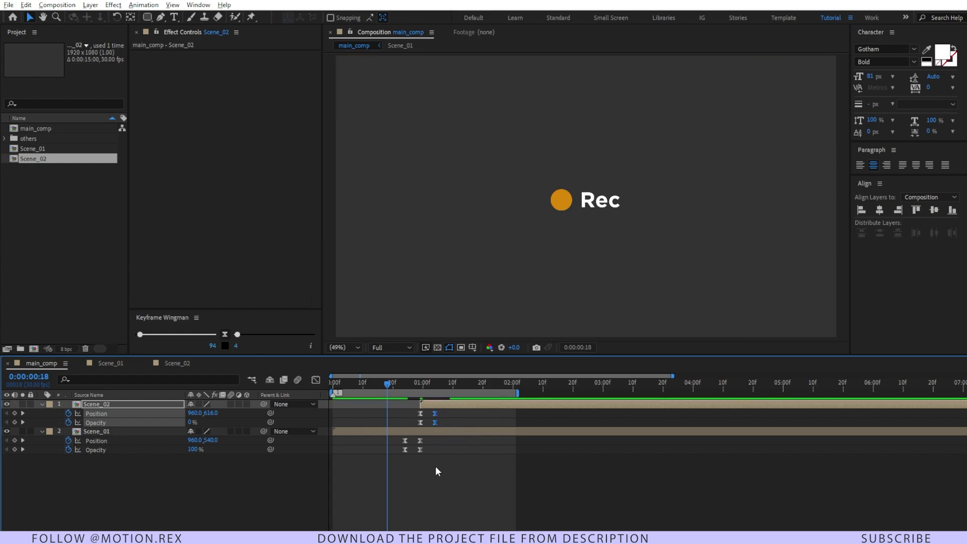
key(space)
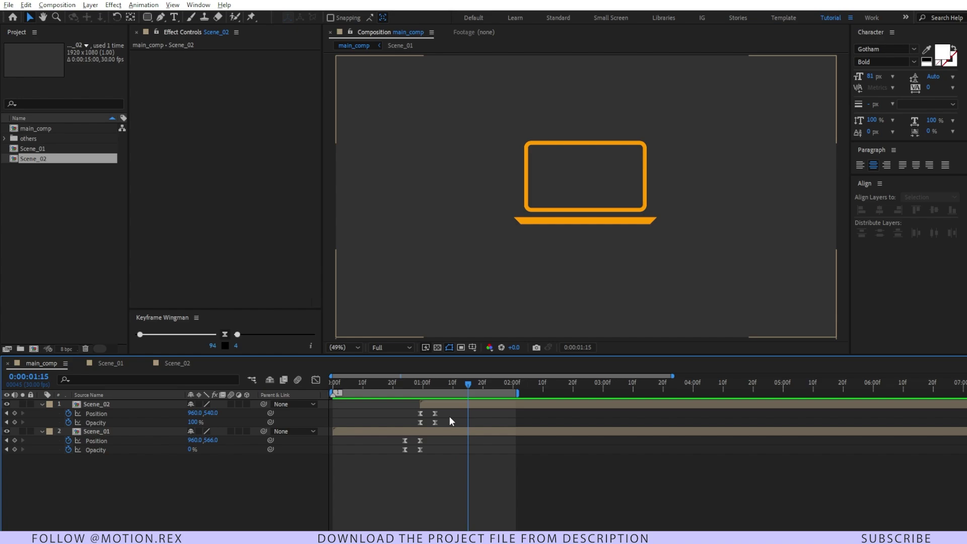
Step: Try moving Scene_02's last Position and Opacity keyframes slightly earlier and preview the transition
mouse_move(447, 411)
mouse_down()
mouse_move(430, 425)
mouse_move(431, 417)
mouse_up()
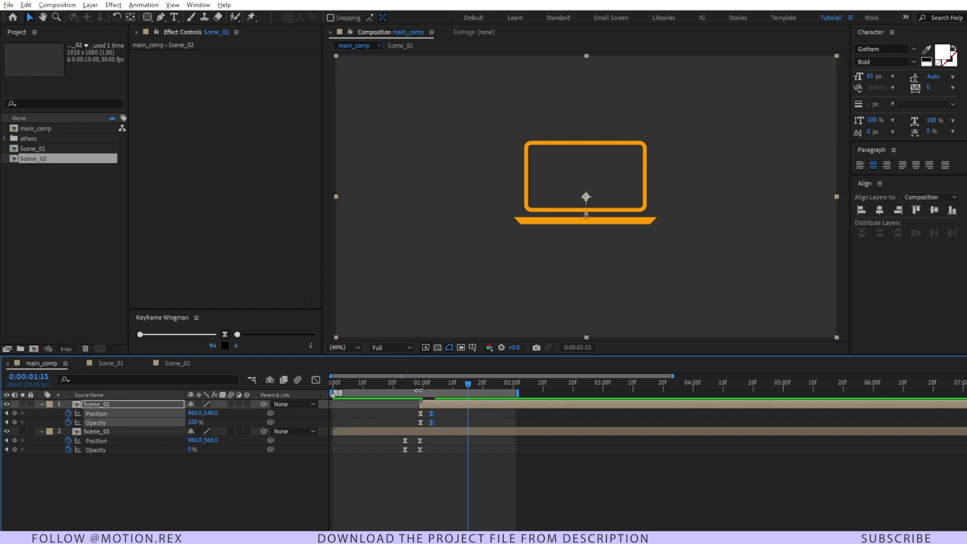
key(space)
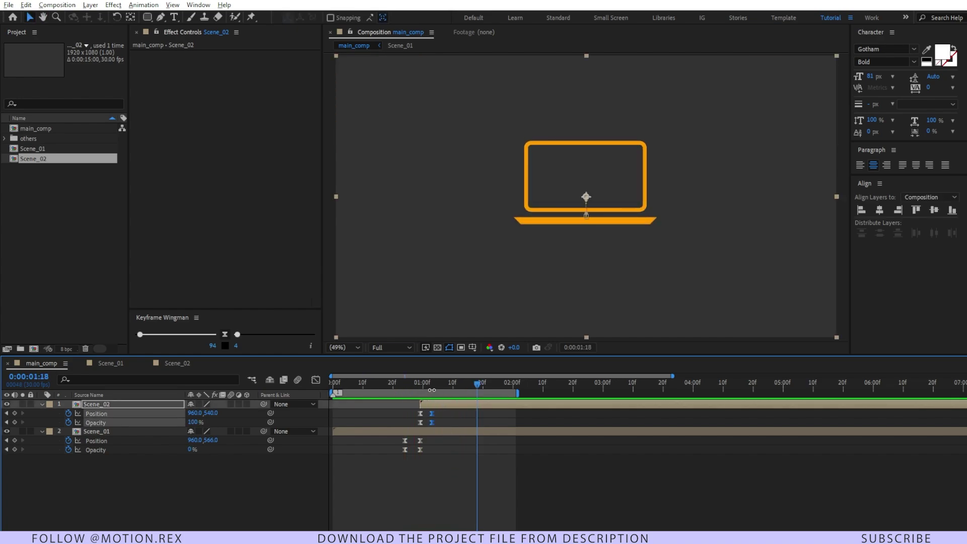
key(space)
key(space)
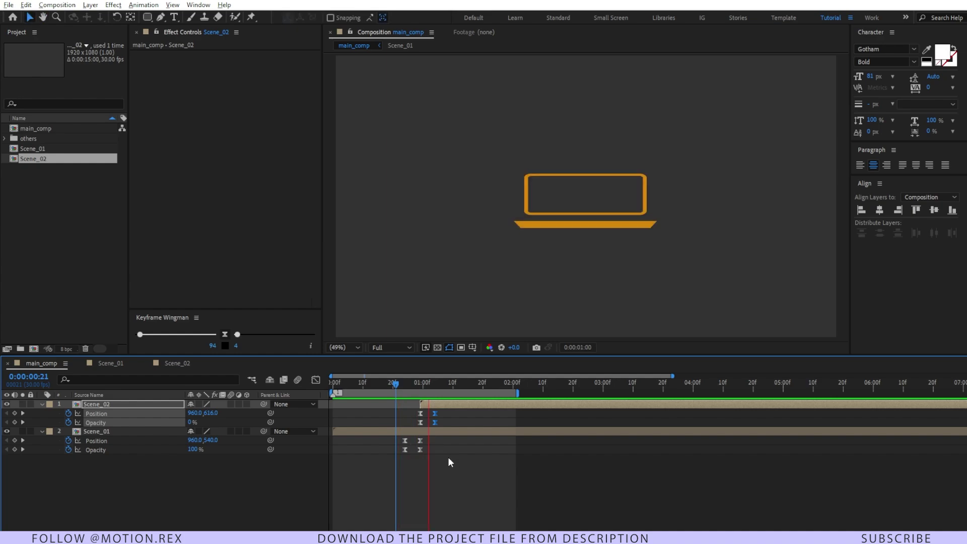
key(space)
Step: In Scene_02, move the screen layer's last Scale keyframe to frame 5 and preview the result in main_comp
click(146, 368)
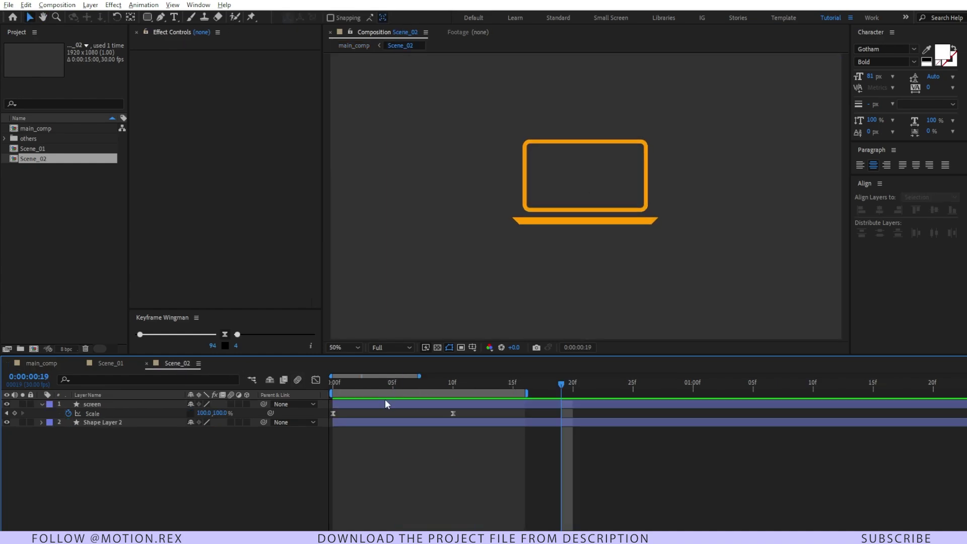
click(414, 394)
drag(414, 394, 392, 398)
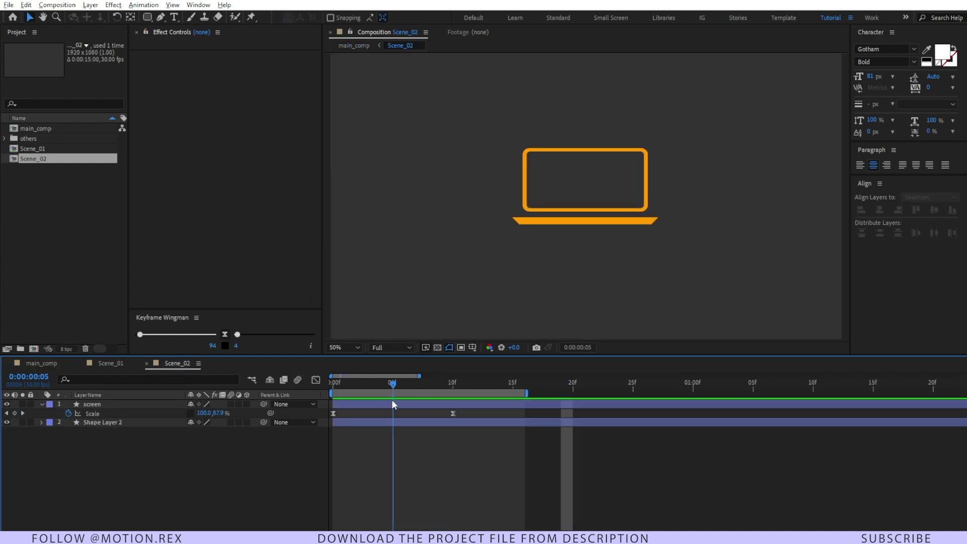
drag(454, 413, 328, 393)
key(space)
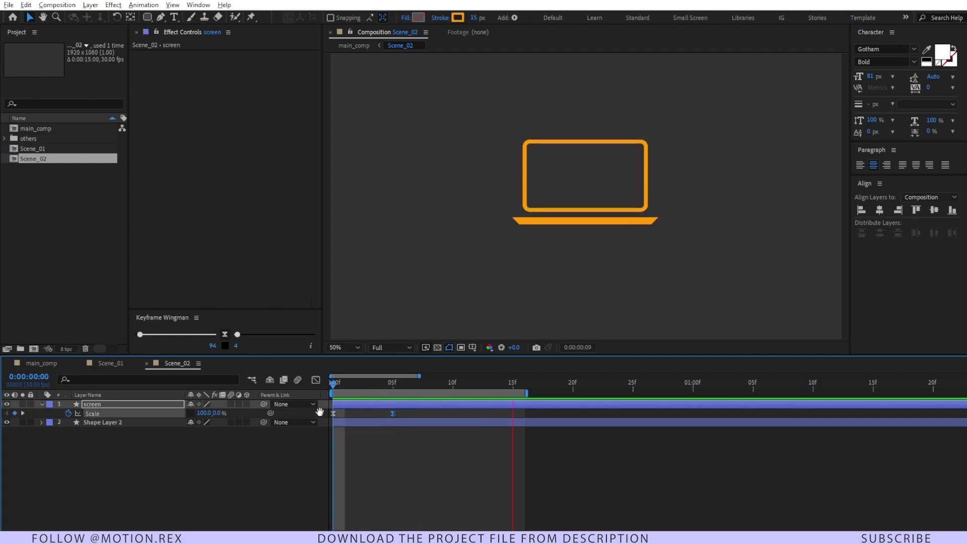
key(space)
click(43, 363)
key(space)
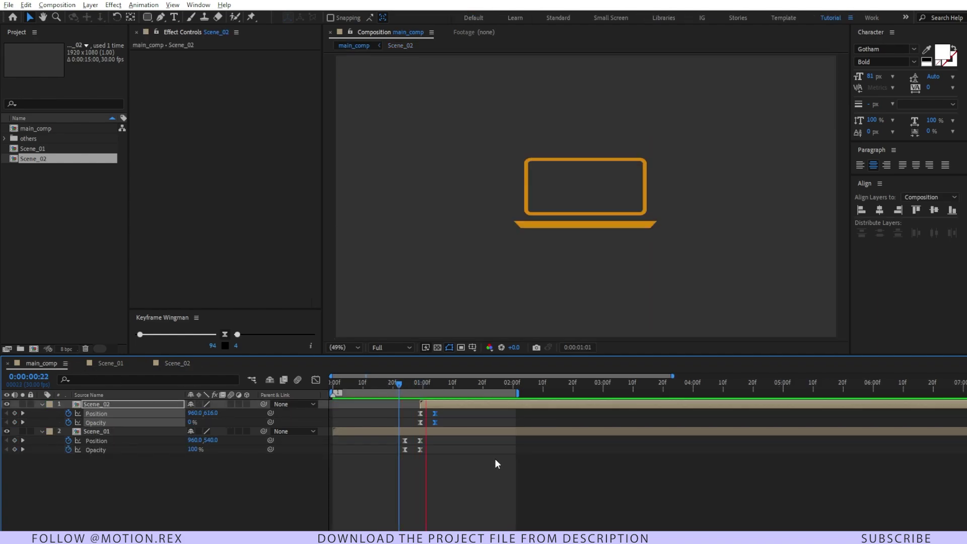
Step: In Scene_02, move the screen layer's last Scale keyframe to frame 7 and preview the transition in main_comp
double_click(426, 404)
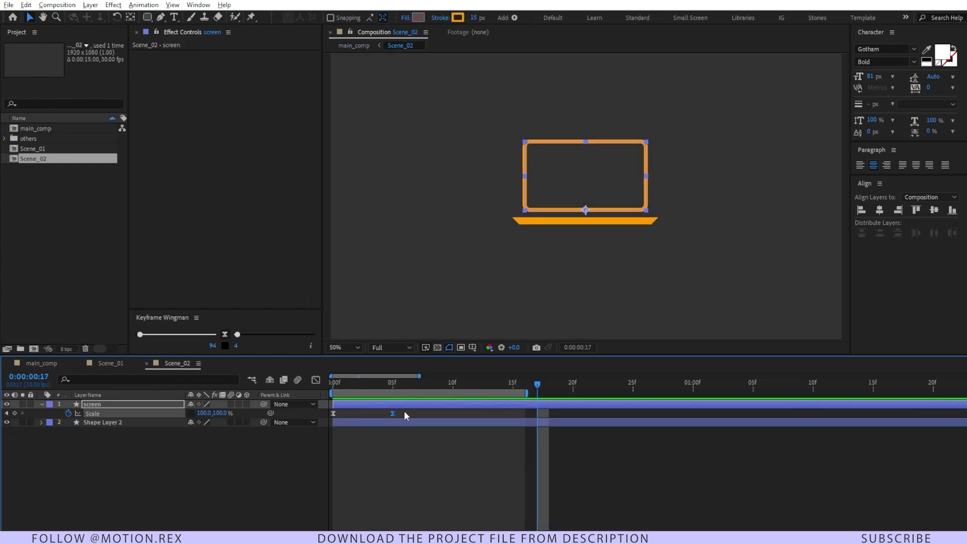
drag(394, 414, 422, 419)
click(411, 385)
key(Home)
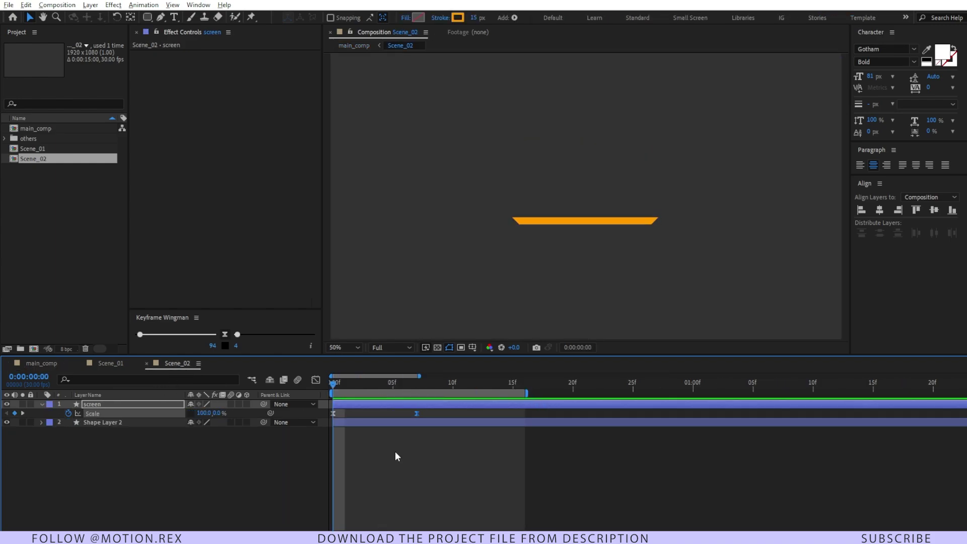
key(space)
click(42, 364)
click(393, 389)
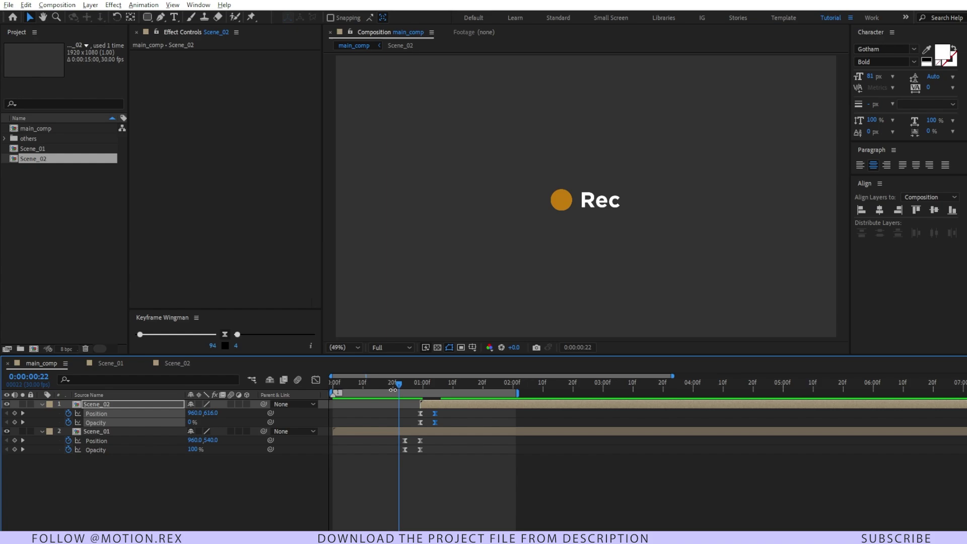
key(space)
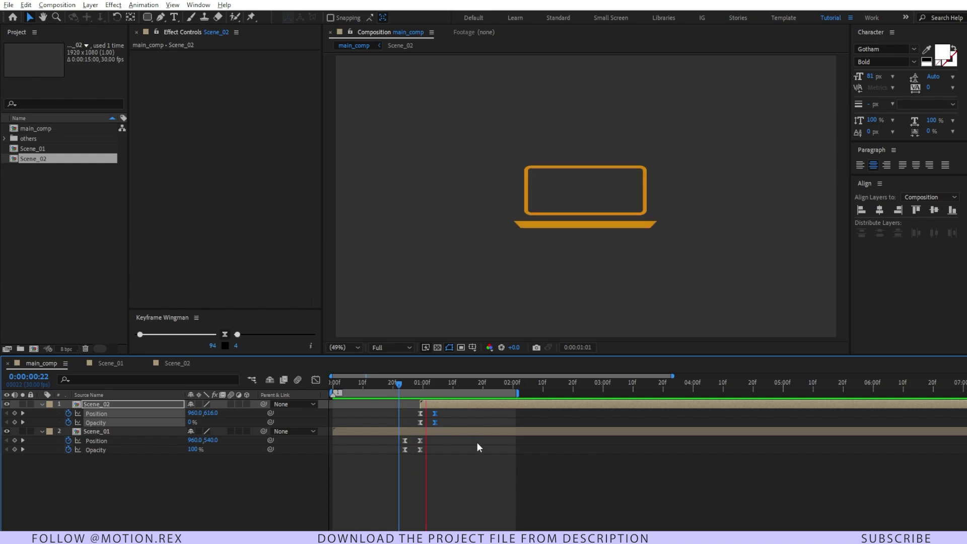
Step: In Scene_02, draw a polygon inside the laptop screen at 0:00:00:14
key(space)
click(398, 440)
click(429, 385)
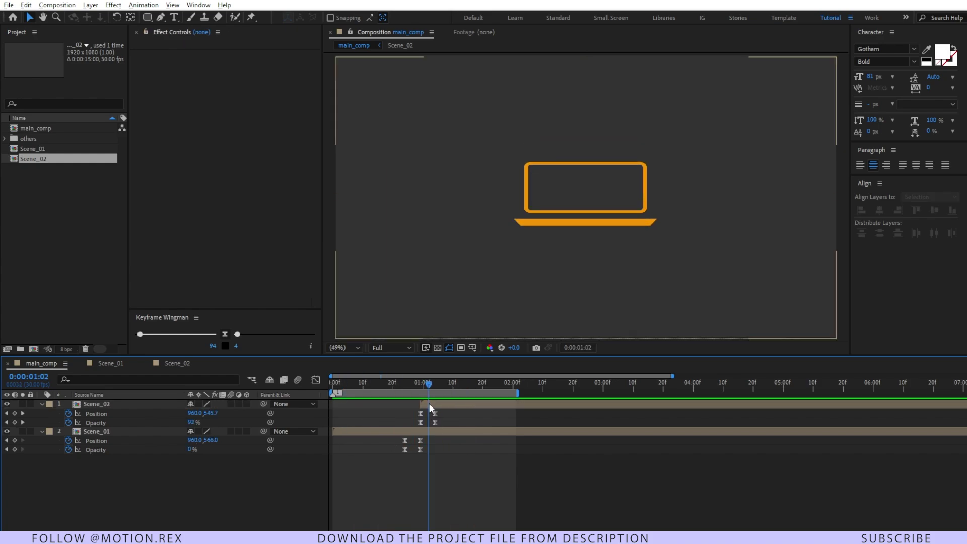
double_click(430, 407)
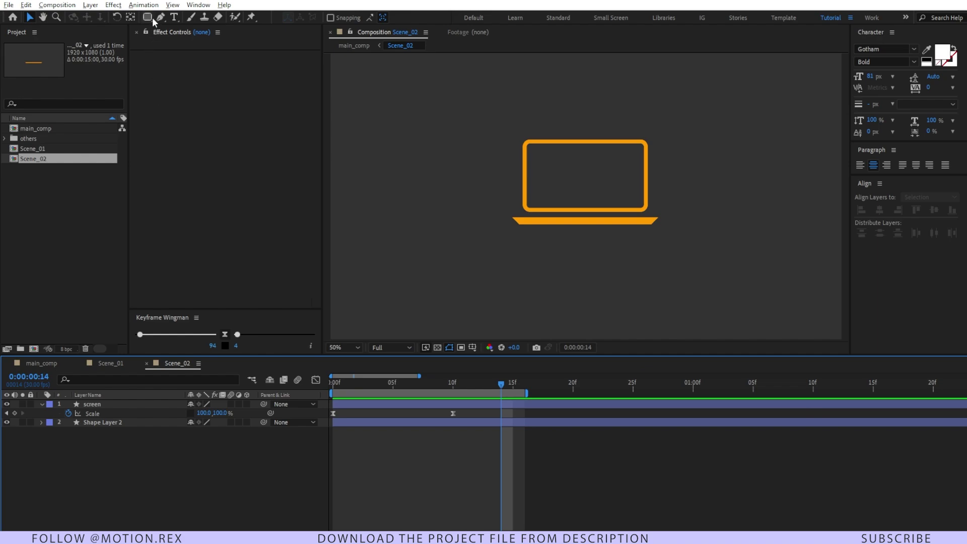
mouse_move(152, 17)
mouse_down()
mouse_move(159, 46)
mouse_move(189, 53)
mouse_up()
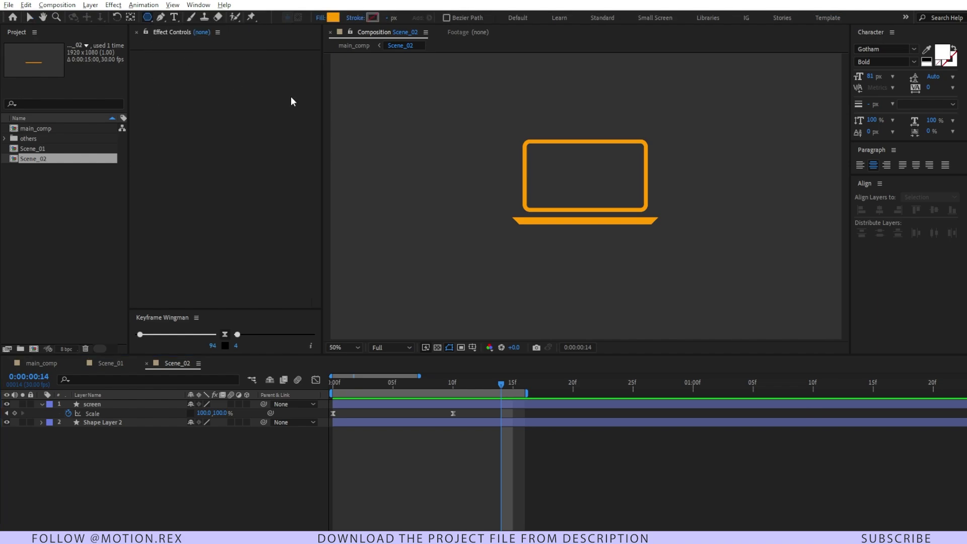
drag(572, 166, 581, 190)
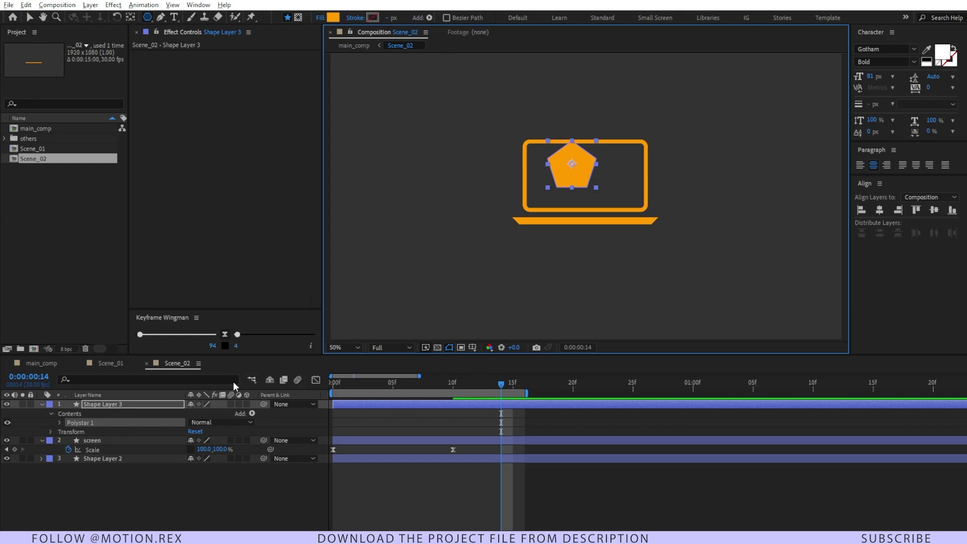
Step: Turn the polygon into a triangle with 3 points, scale it to 57% and place it in the middle of the laptop screen
click(233, 383)
text(point)
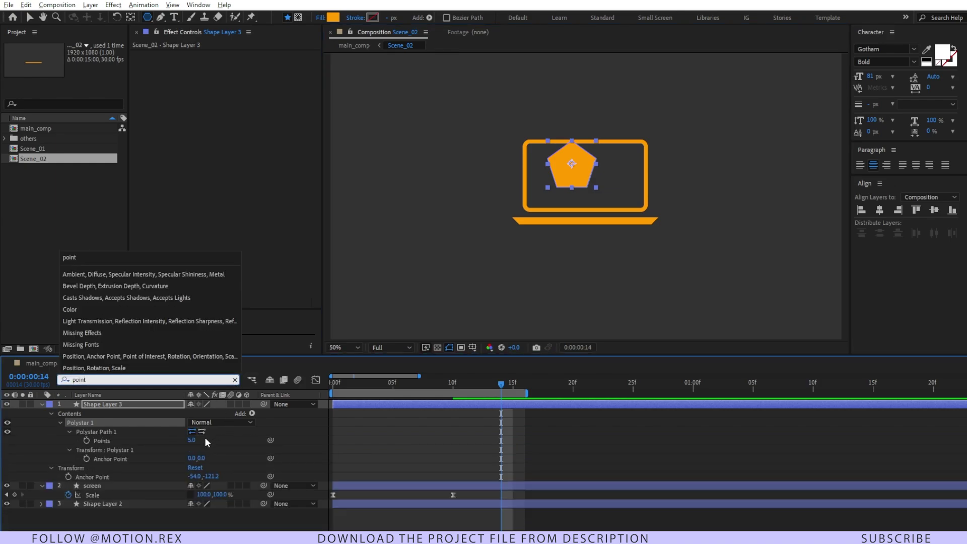
click(204, 441)
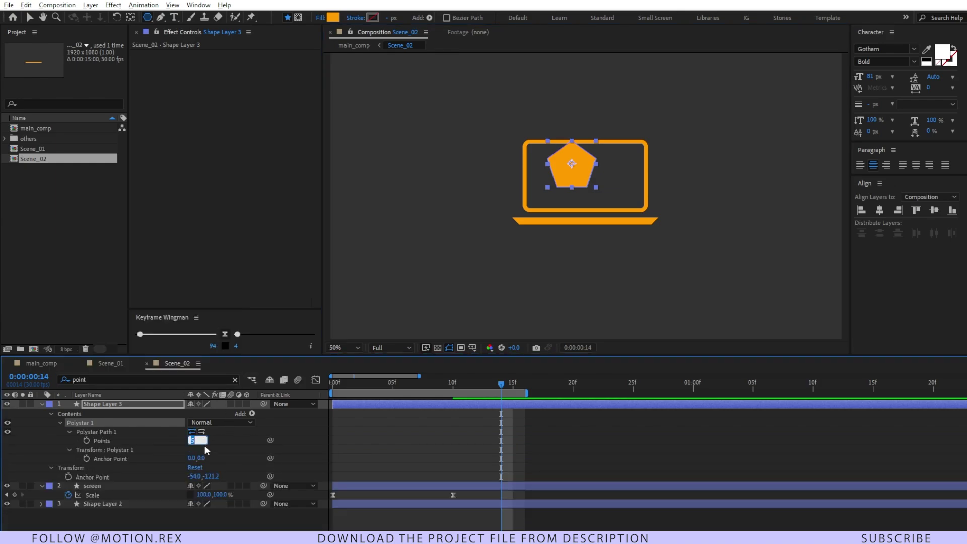
text(3)
click(416, 443)
key(v)
click(417, 442)
click(458, 402)
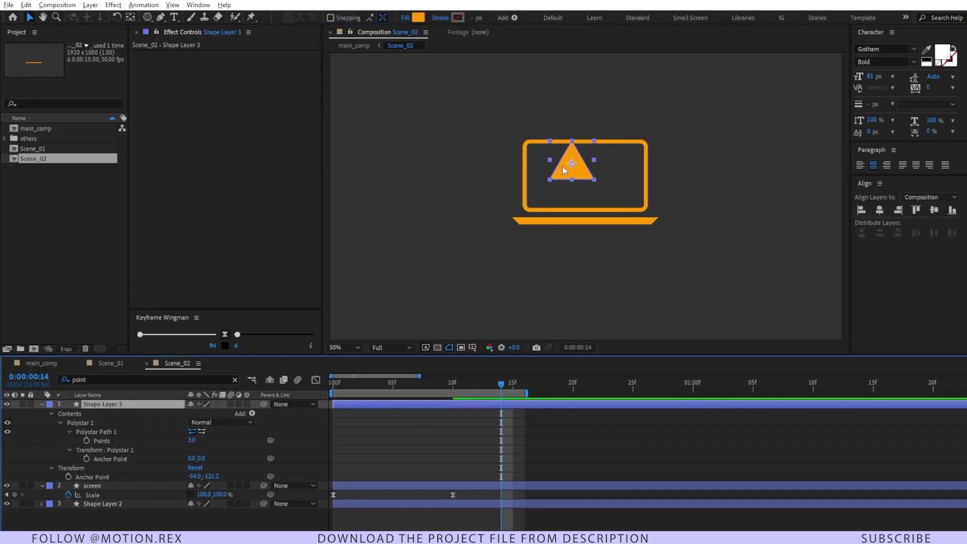
drag(571, 166, 580, 183)
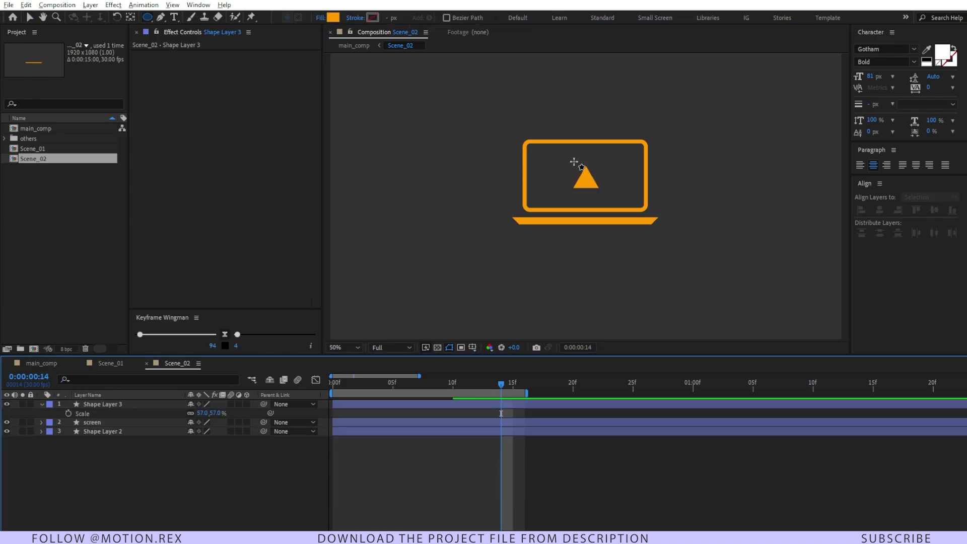
Step: Draw a circle around the triangle, scale it to 93% and centre its anchor point
mouse_move(573, 161)
mouse_down()
mouse_move(620, 200)
mouse_move(575, 178)
mouse_up()
key(v)
key(s)
drag(212, 413, 204, 413)
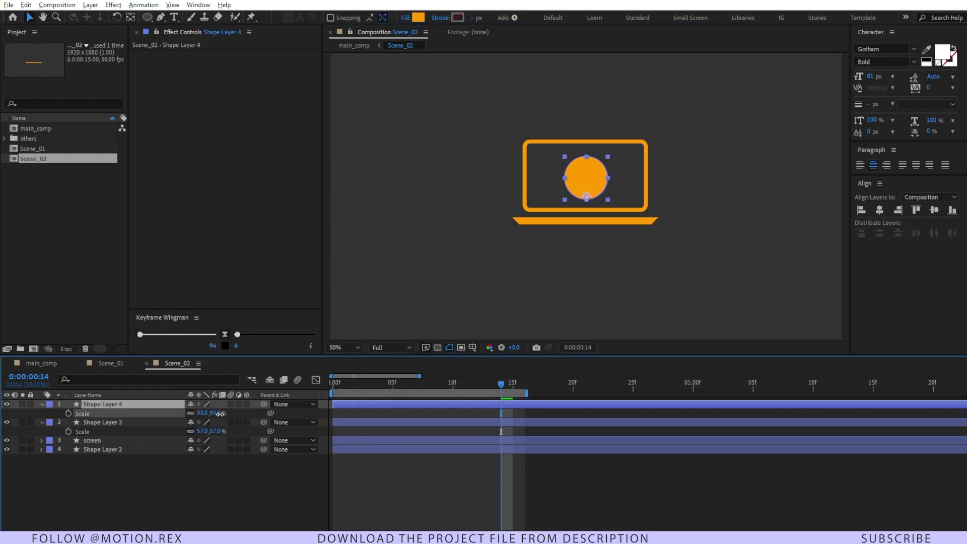
click(131, 18)
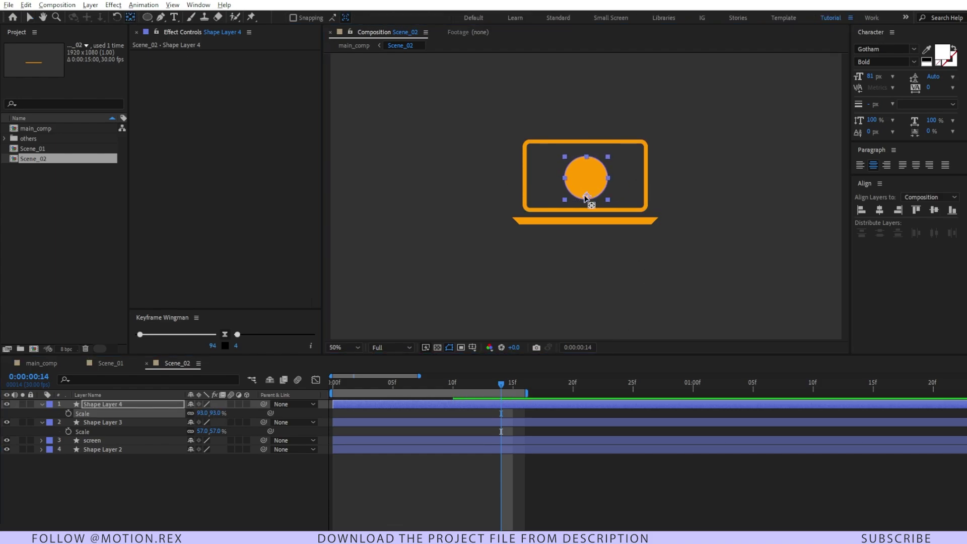
drag(586, 197, 585, 179)
Step: Place the triangle above the circle and apply a Fill effect to it with colour 000000
key(ctrl+space)
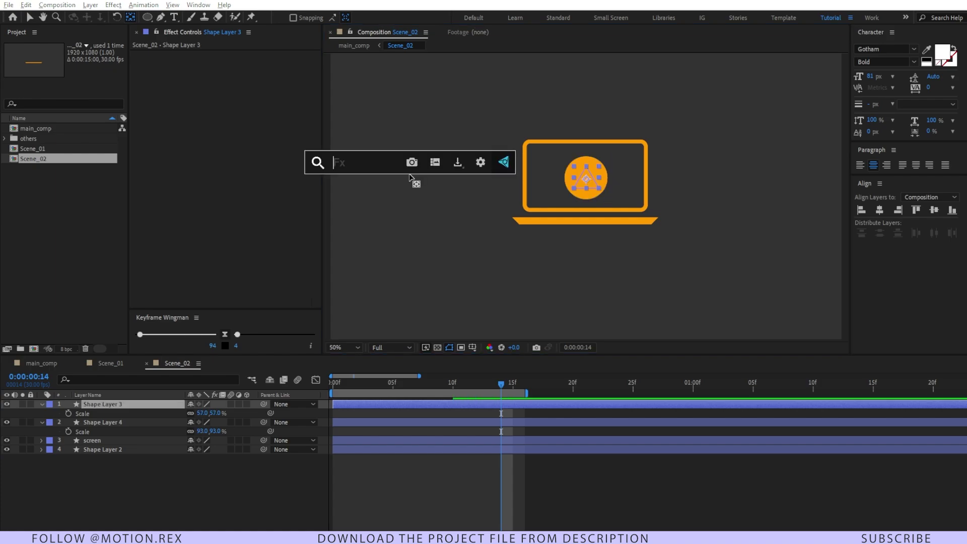
text(fi)
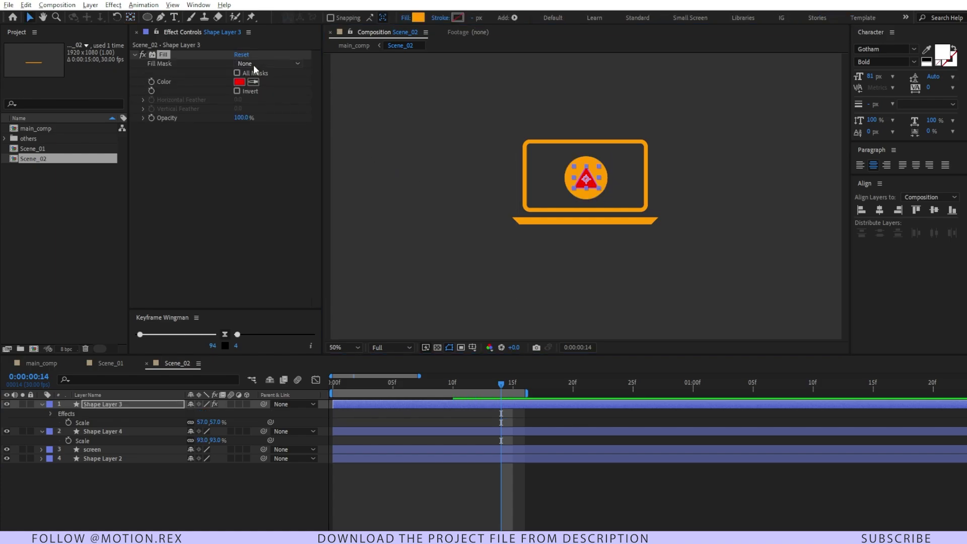
click(240, 82)
drag(163, 349, 171, 347)
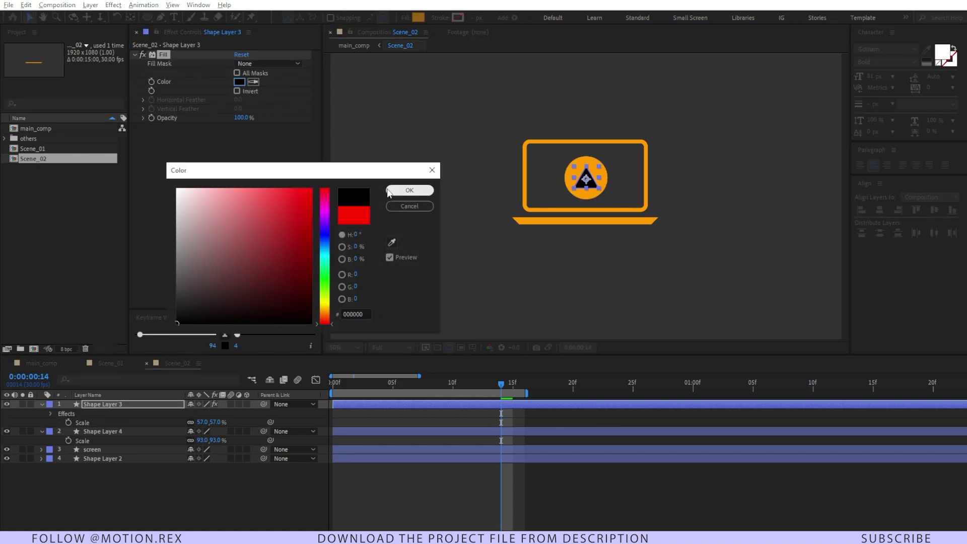
click(409, 190)
click(448, 473)
Step: Rename the triangle layer as Arrow head
click(148, 405)
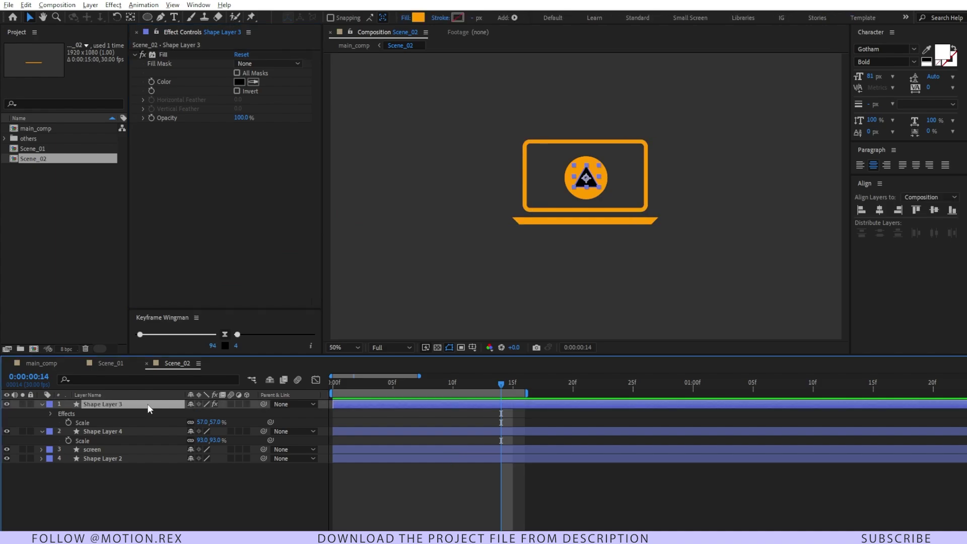
key(Return)
text(Arrow hea)
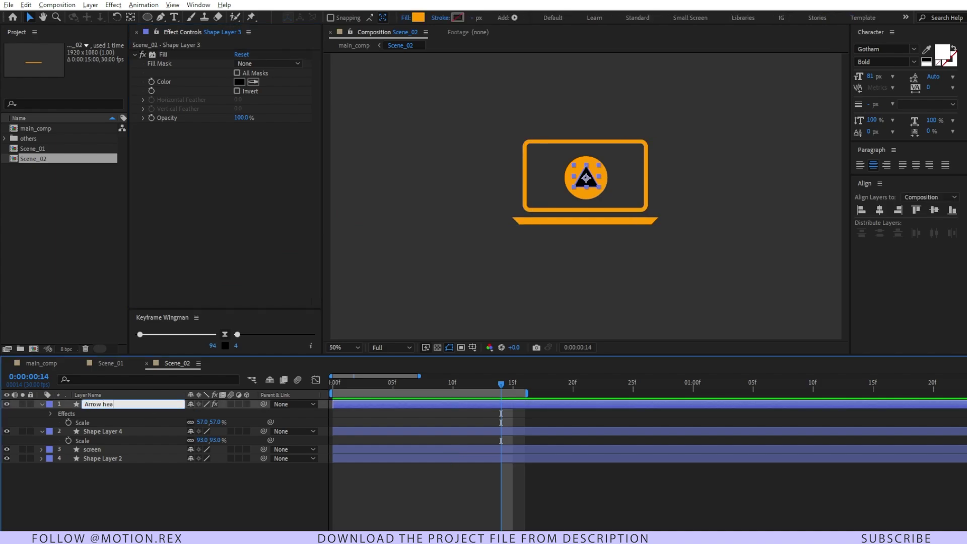
text(d)
key(Return)
Step: Rename the circle layer as yellow circle
click(128, 435)
key(Return)
text(C)
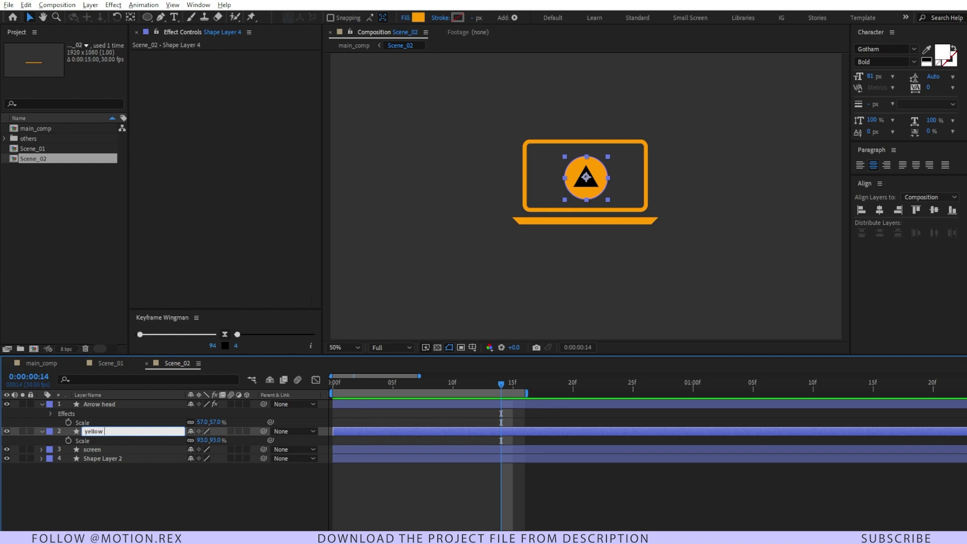
text(ellow circle)
key(Return)
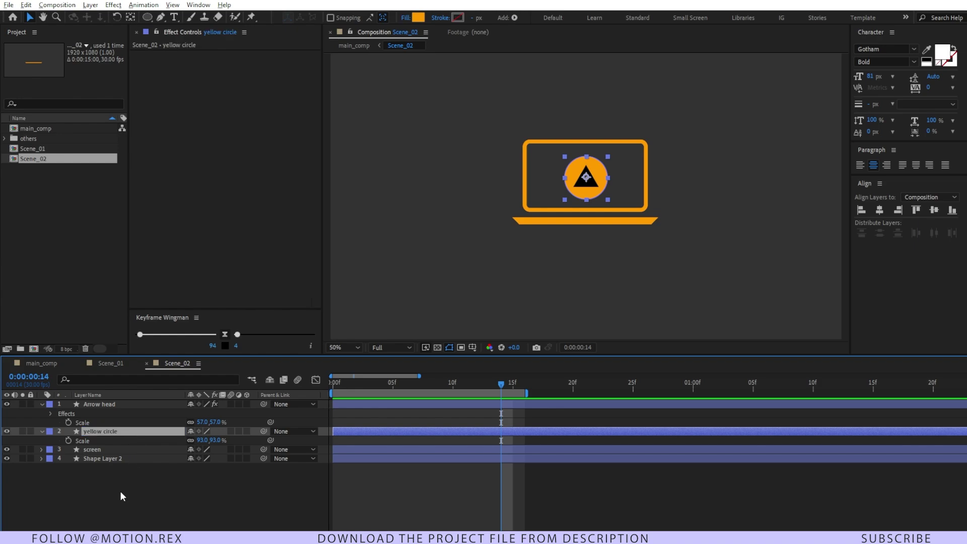
click(115, 500)
Step: Draw a straight vertical line with the Pen tool from the triangle's base down to the laptop screen's lower edge
click(110, 431)
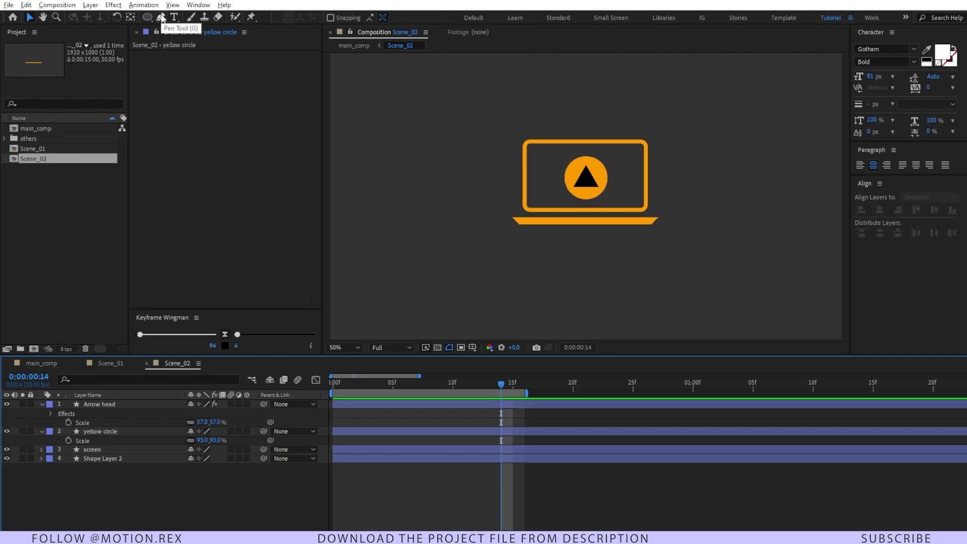
click(161, 19)
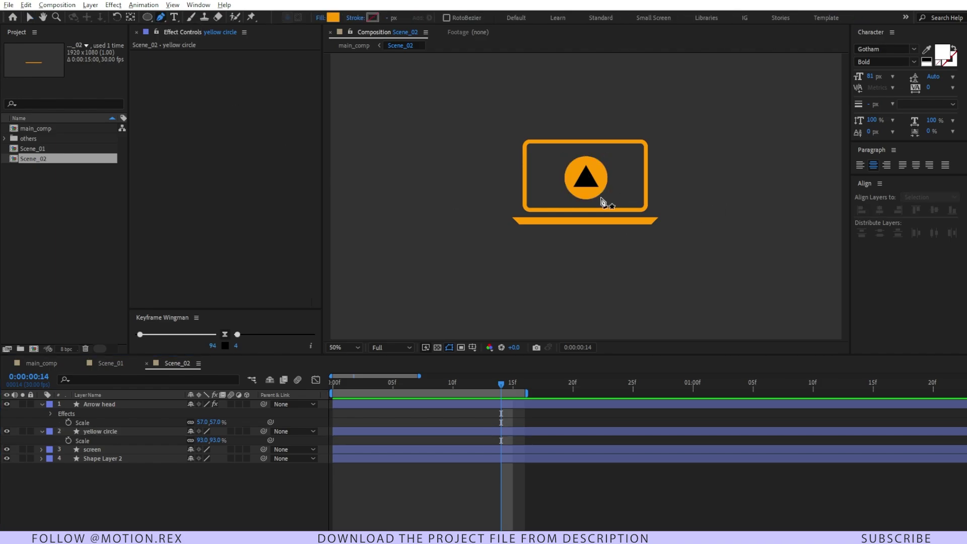
click(586, 184)
key(period)
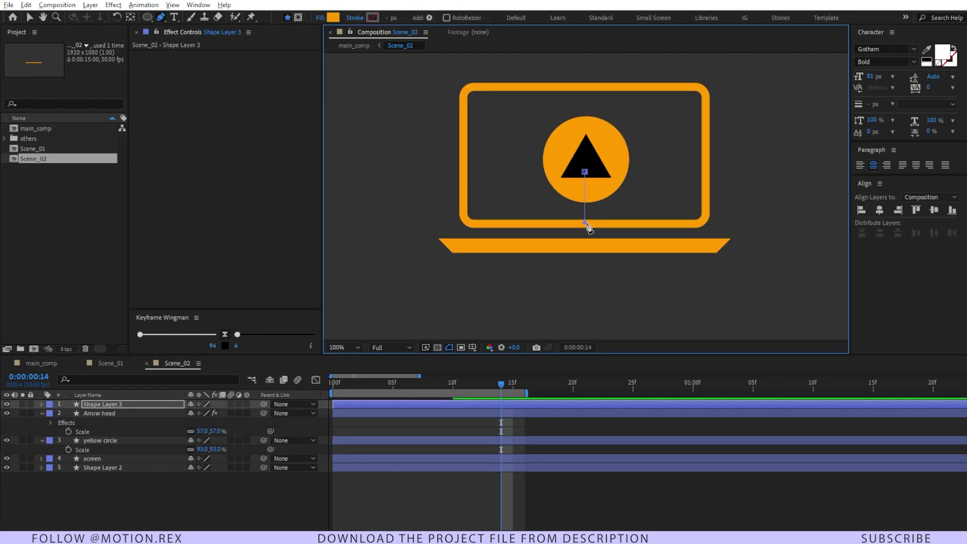
Step: Hide the line's fill and give it a near-black stroke
click(335, 18)
alt+click(333, 18)
alt+click(334, 18)
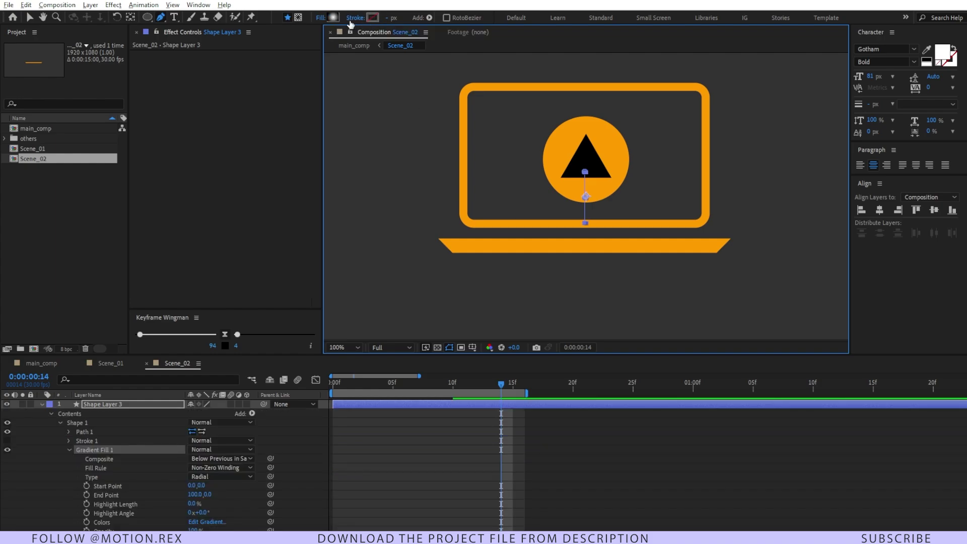
alt+click(333, 18)
click(373, 18)
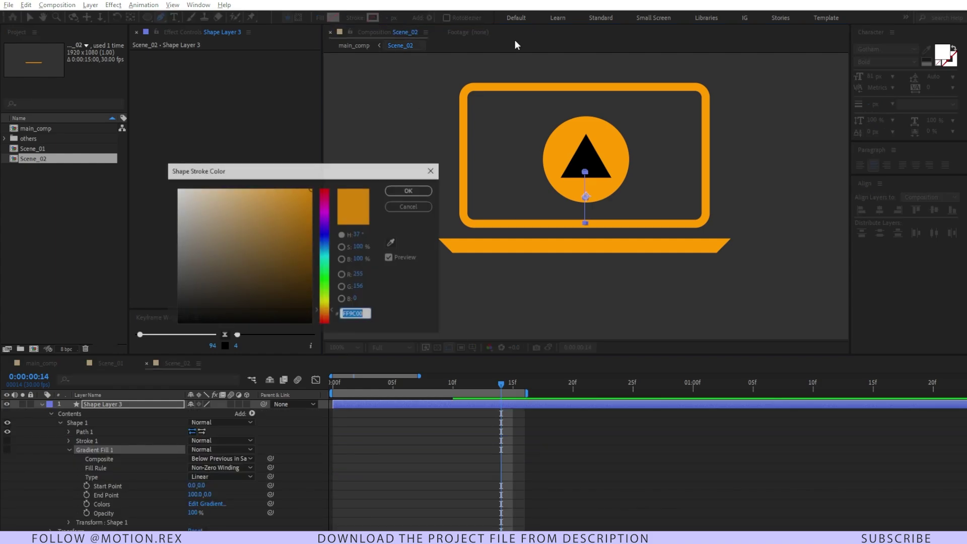
text(1f)
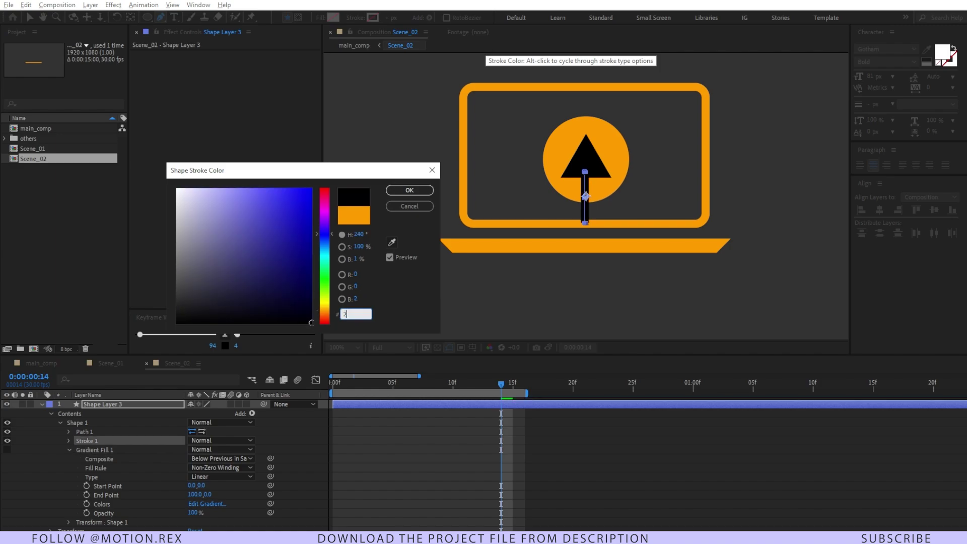
key(Return)
Step: Set the arrow shaft's stroke width to 31 px
key(F2)
key(v)
click(584, 197)
drag(473, 18, 483, 18)
key(u)
Step: Centre the arrow horizontally in the composition and pull the shaft's lower end up inside the yellow circle
shift+click(586, 156)
click(879, 210)
click(584, 224)
click(579, 168)
click(584, 199)
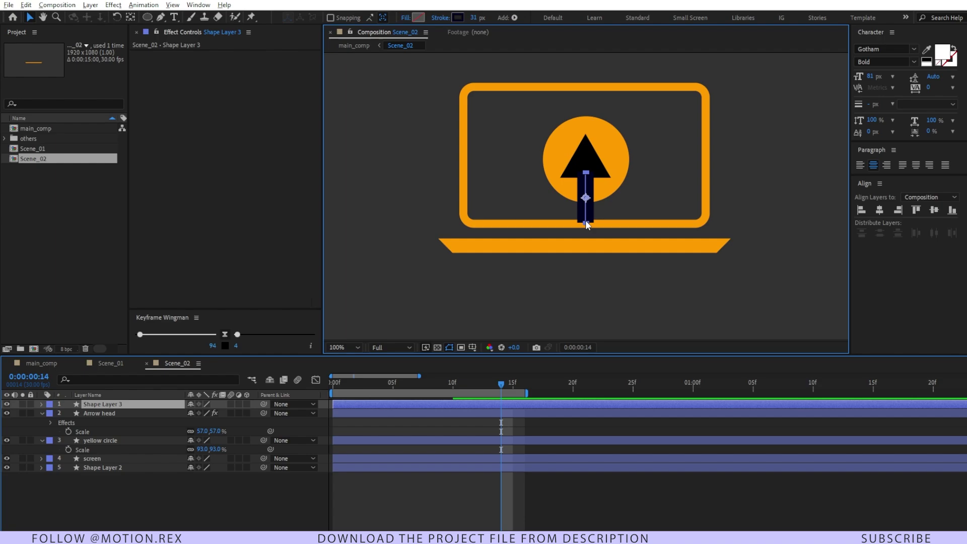
drag(585, 222, 585, 200)
click(580, 172)
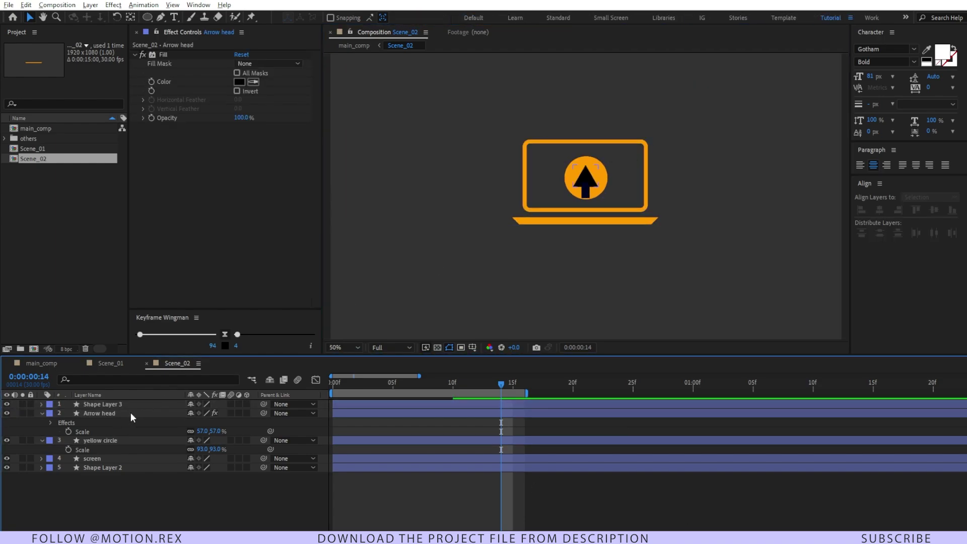
Step: Parent the shaft layer, Shape Layer 3, to the Arrow head layer
click(130, 412)
click(132, 404)
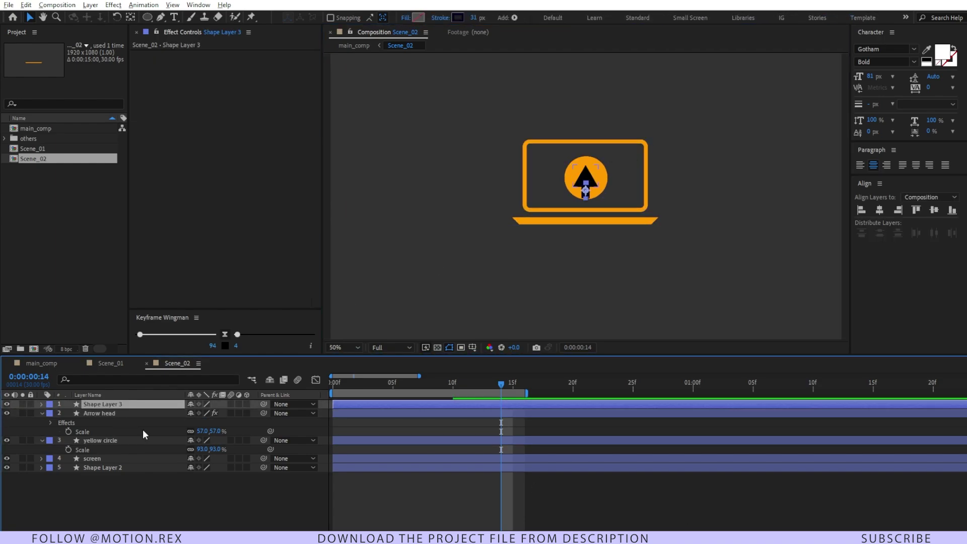
click(142, 416)
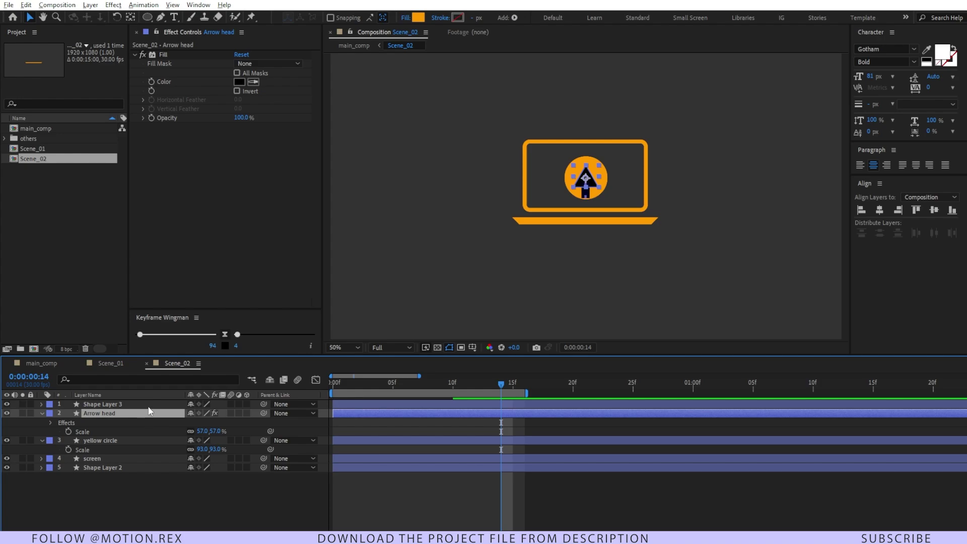
click(149, 405)
drag(264, 403, 152, 416)
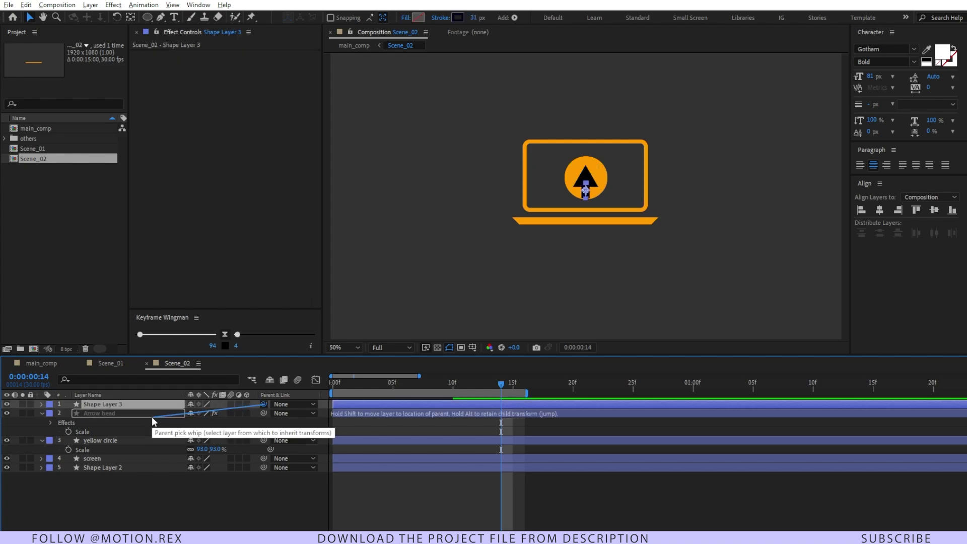
Step: Keyframe Arrow head's Position at 0:00:00:14, and at 0:00:00:10 lower the arrow over the laptop base to Y about 606
click(157, 414)
key(p)
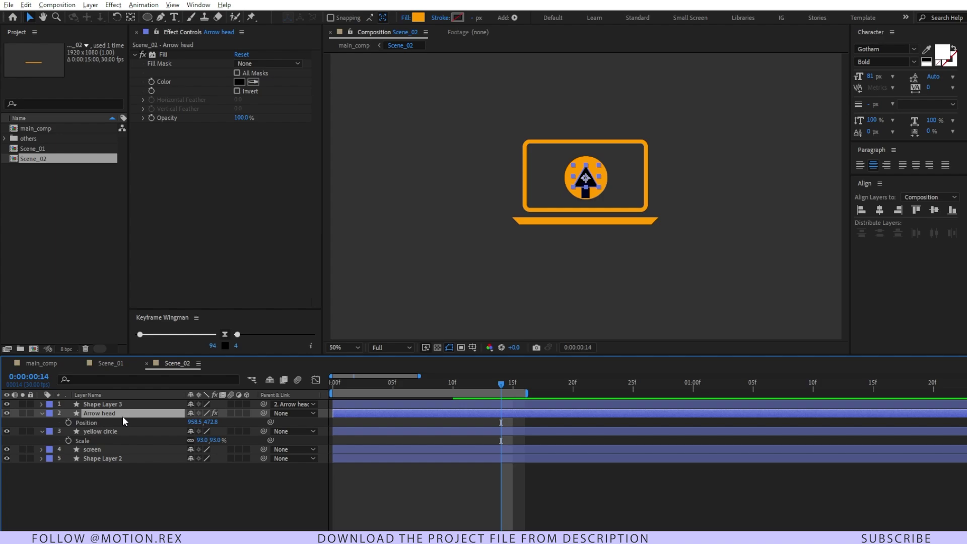
key(alt+shift+p)
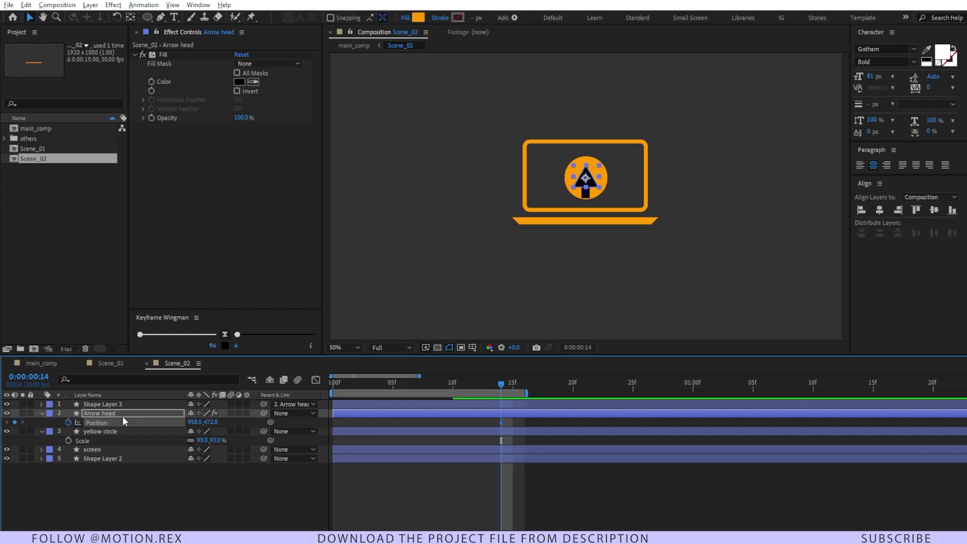
drag(433, 376, 449, 402)
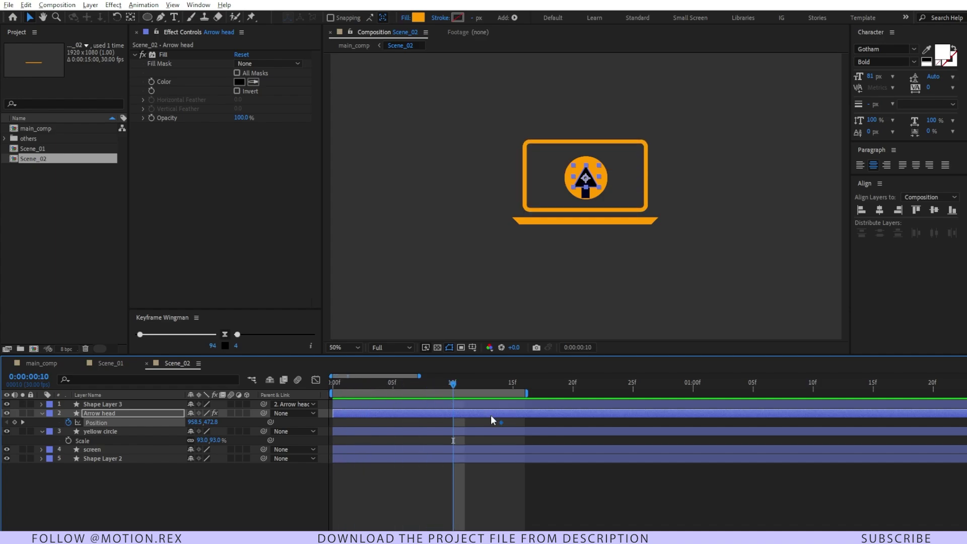
drag(211, 422, 279, 422)
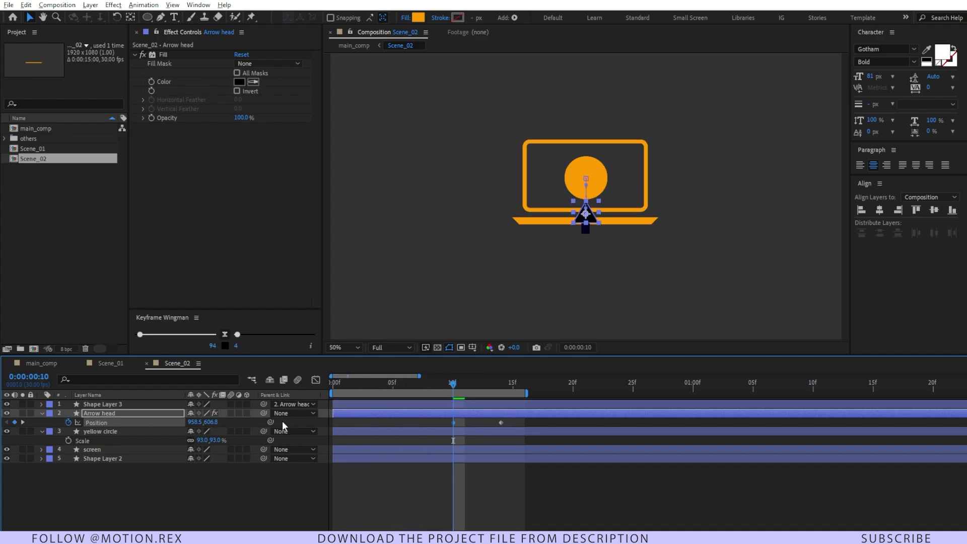
click(337, 504)
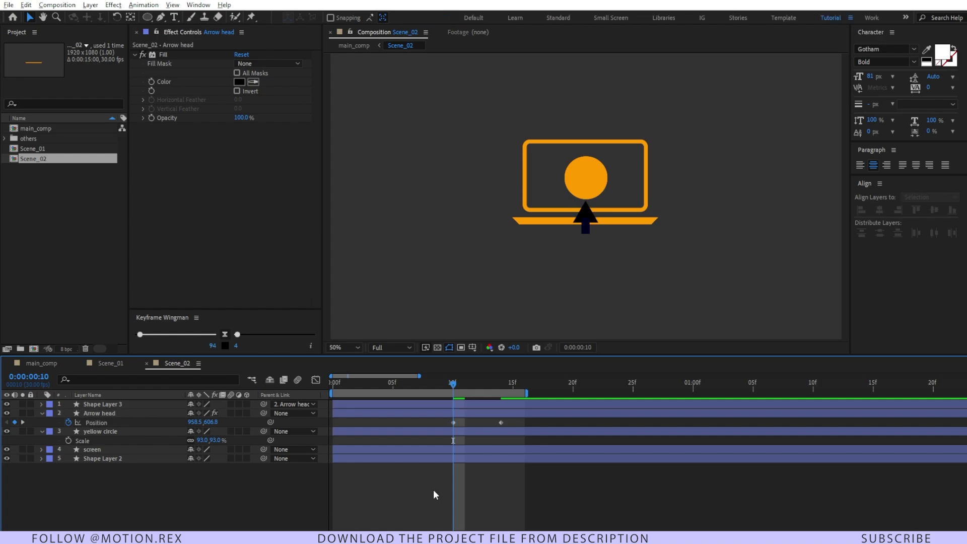
Step: Trim the start of Shape Layer 3 to 0:00:00:10 and scrub through the arrow's rise to 0:00:00:14
click(470, 412)
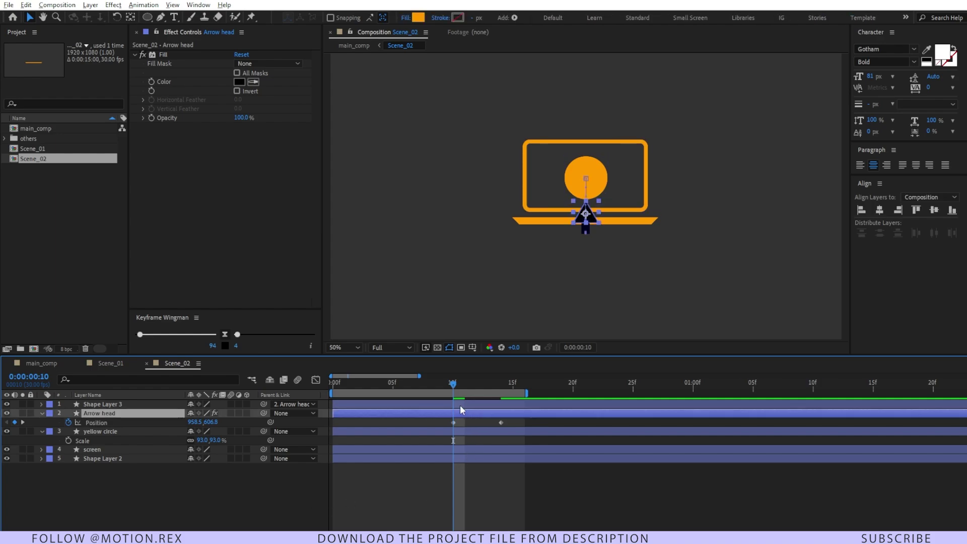
click(460, 405)
key(alt+bracketleft)
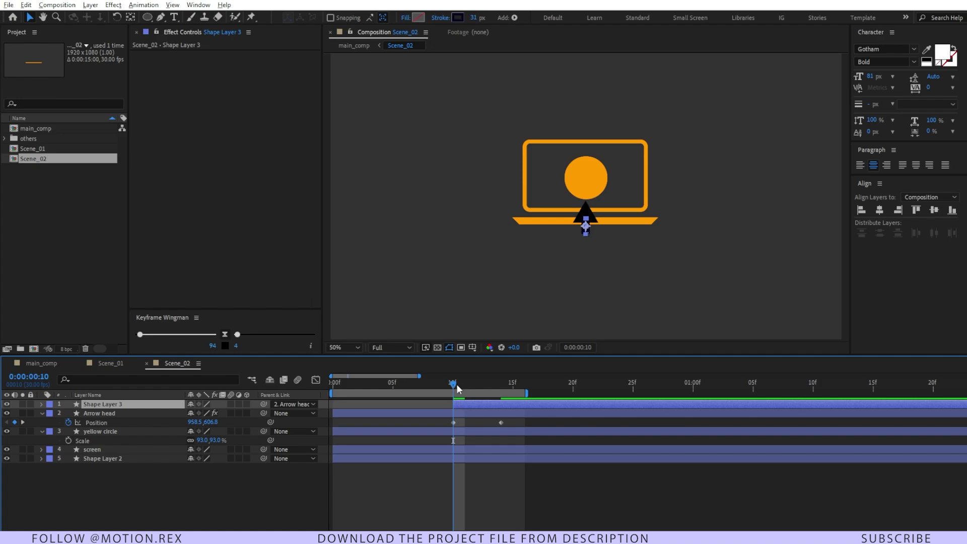
drag(454, 386, 464, 387)
drag(478, 386, 495, 386)
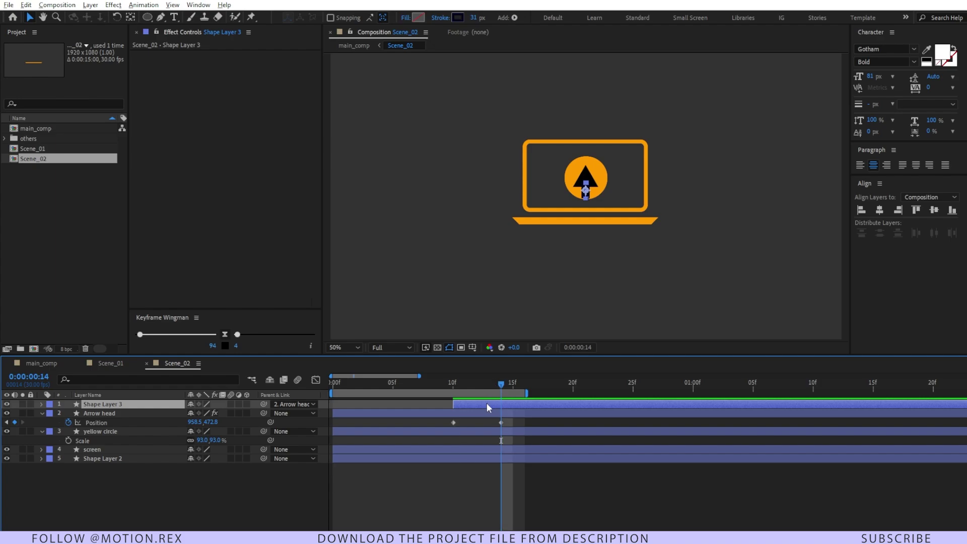
Step: Trim the end of Shape Layer 3 to 0:00:00:14, where the arrow reaches the circle
key(alt+bracketright)
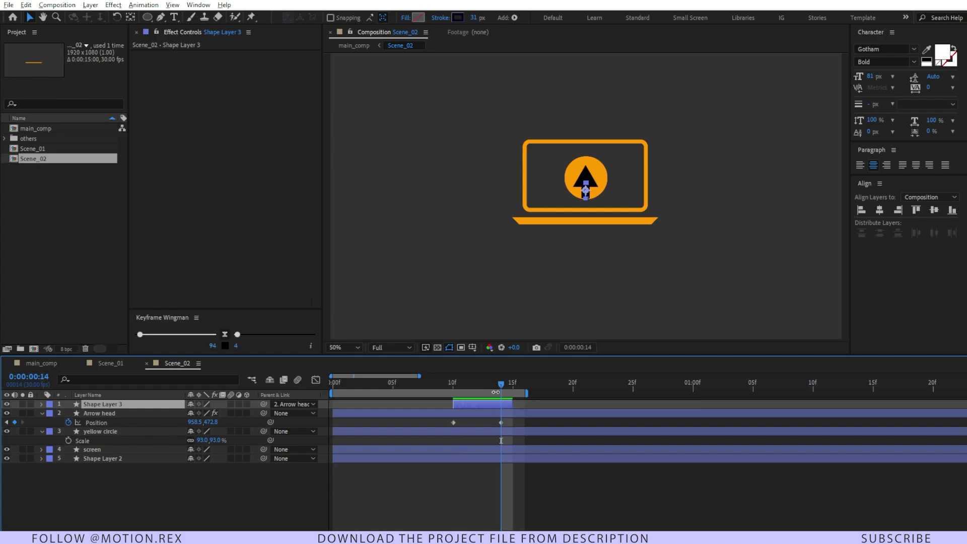
key(Page_Up)
key(Page_Up)
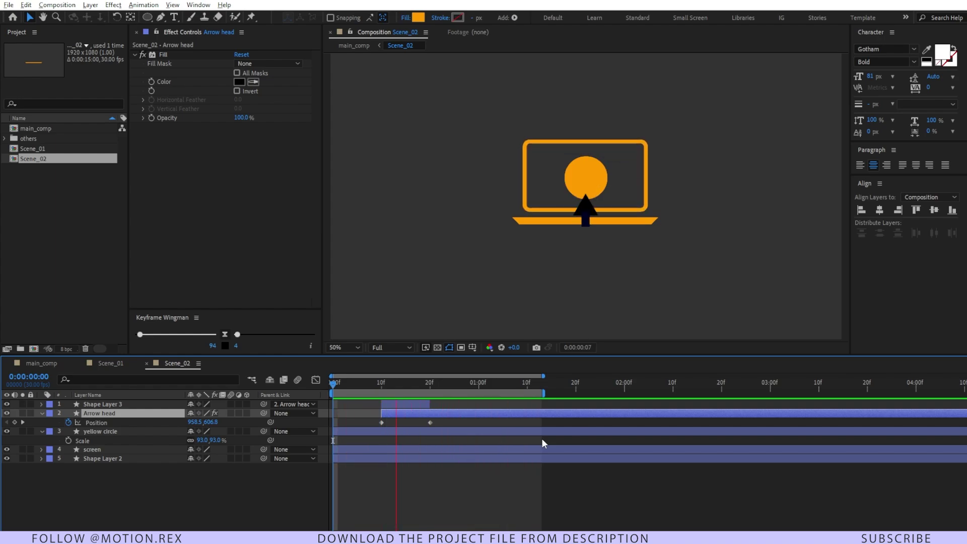
Step: Fade in the Arrow head layer with Opacity keyframes of 0% at 0:00:00:10 and 100% two frames after it
key(k)
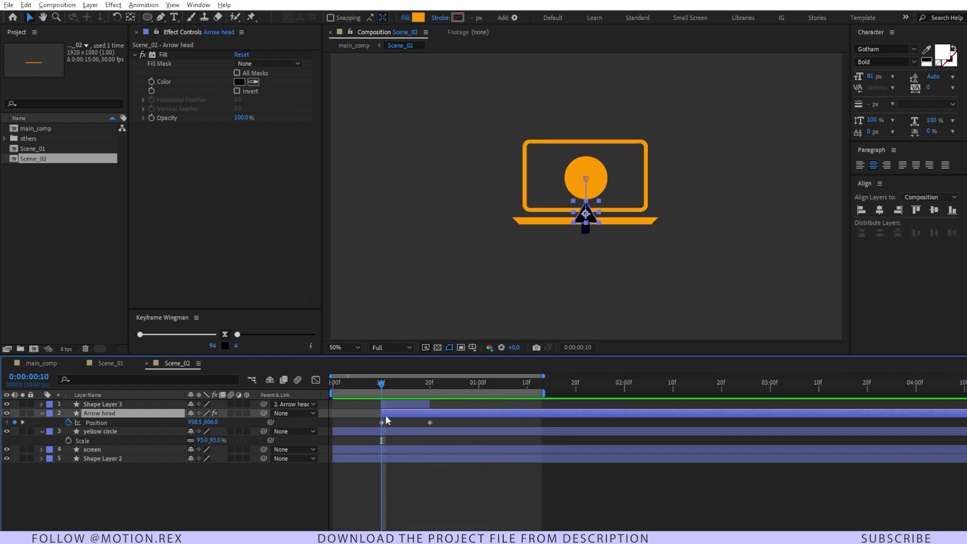
click(387, 406)
click(388, 413)
key(alt+shift+t)
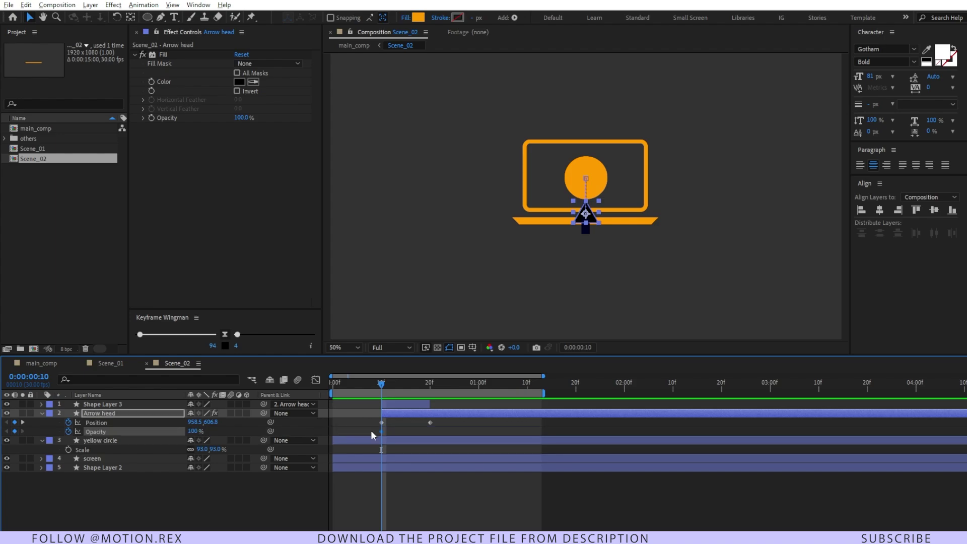
drag(381, 431, 392, 432)
click(192, 431)
text(0)
key(Return)
Step: Copy Arrow head's two Opacity keyframes onto Shape Layer 3 at 0:00:00:10 and preview the fade-in
click(386, 403)
drag(395, 430, 371, 434)
click(389, 402)
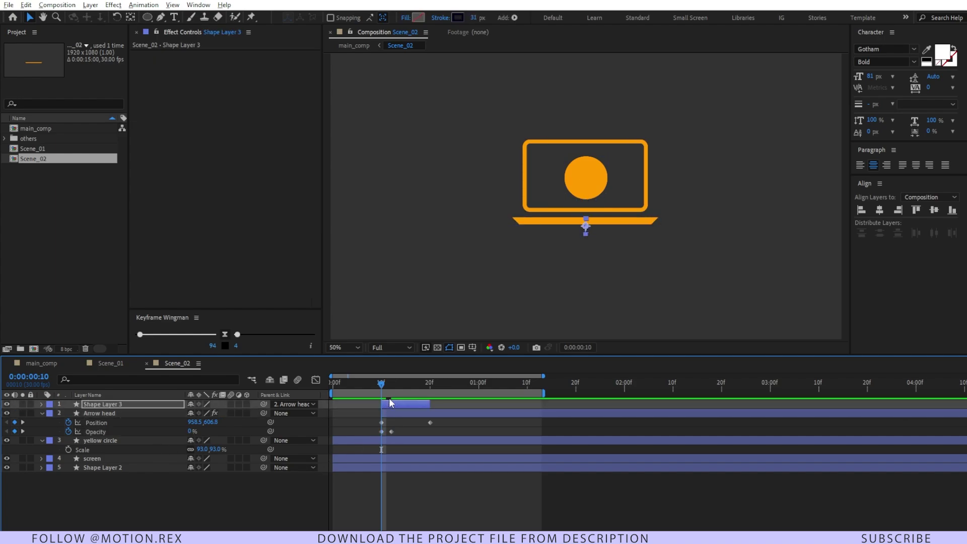
key(ctrl+v)
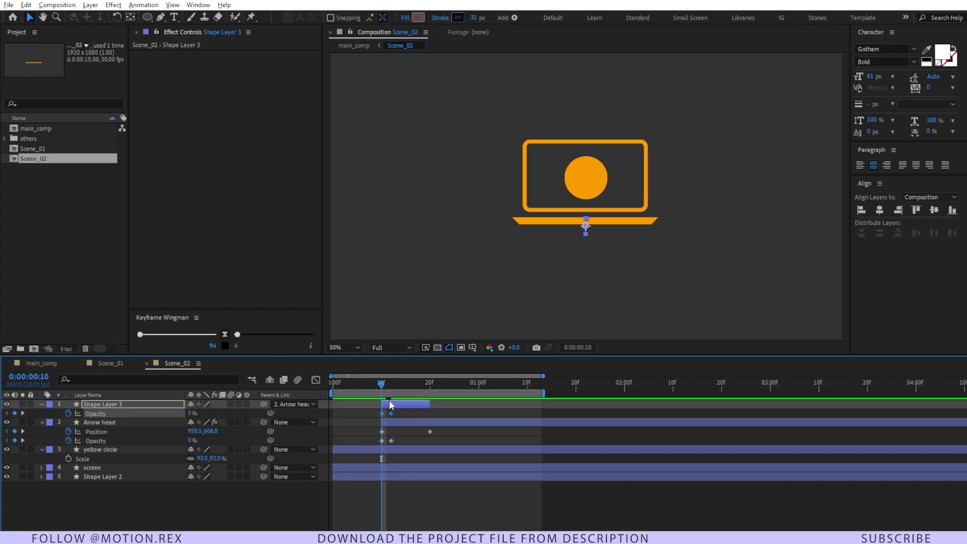
drag(382, 391, 367, 390)
key(space)
key(space)
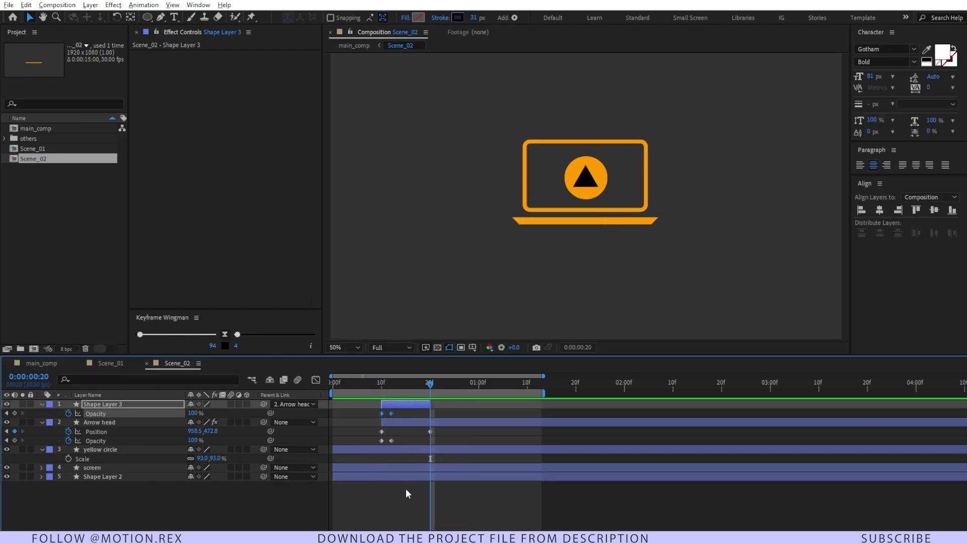
click(406, 489)
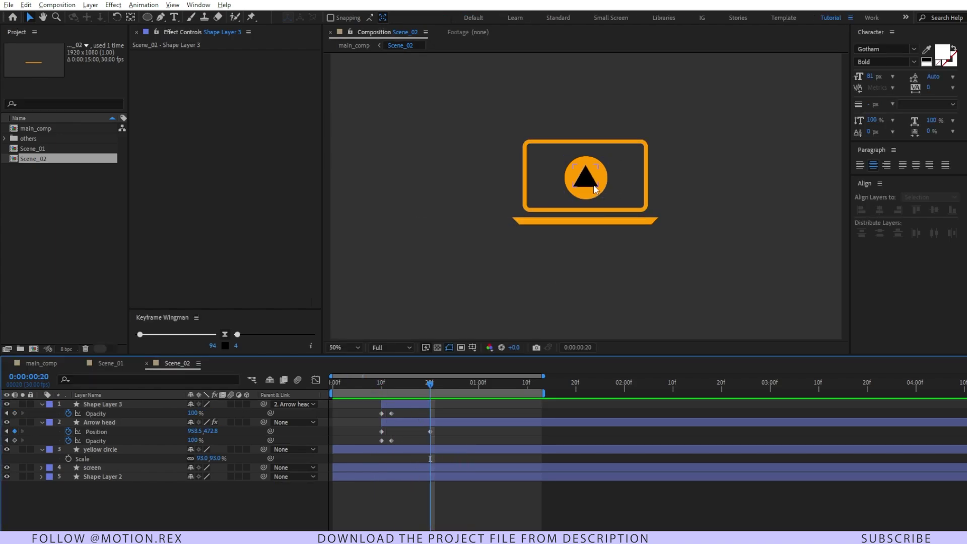
Step: Keyframe Arrow head's Rotation at 0° on 0:00:00:20 and 90° on 0:00:00:25, and preview the turn
click(132, 422)
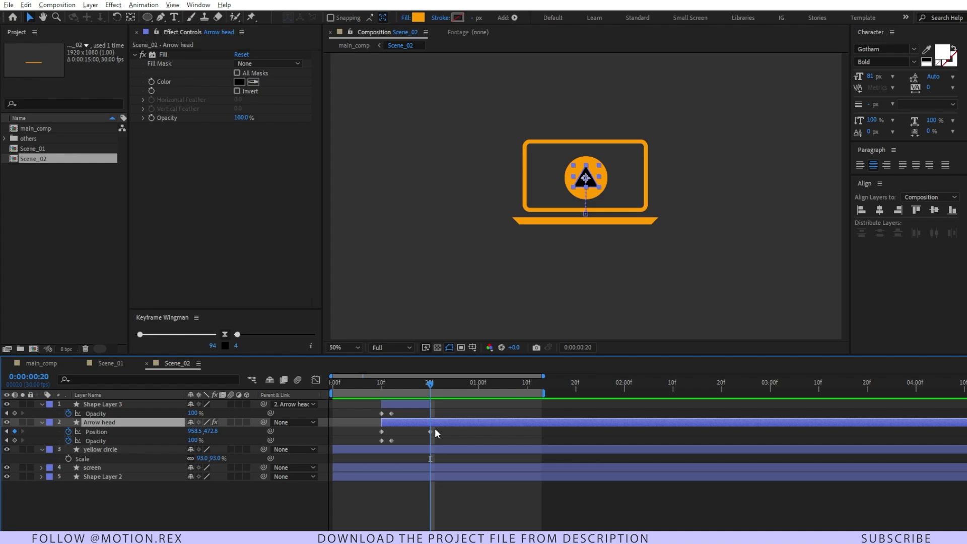
key(alt+shift+r)
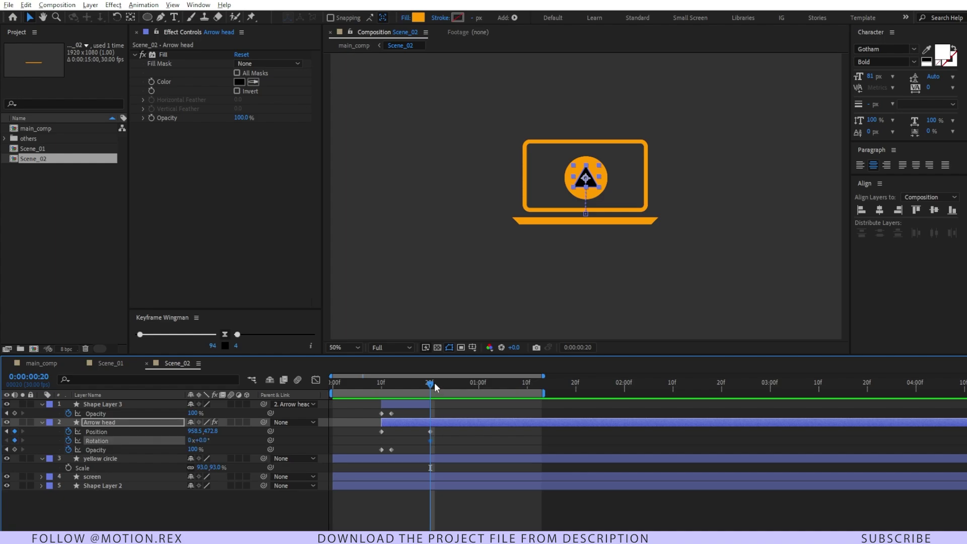
drag(434, 383, 454, 386)
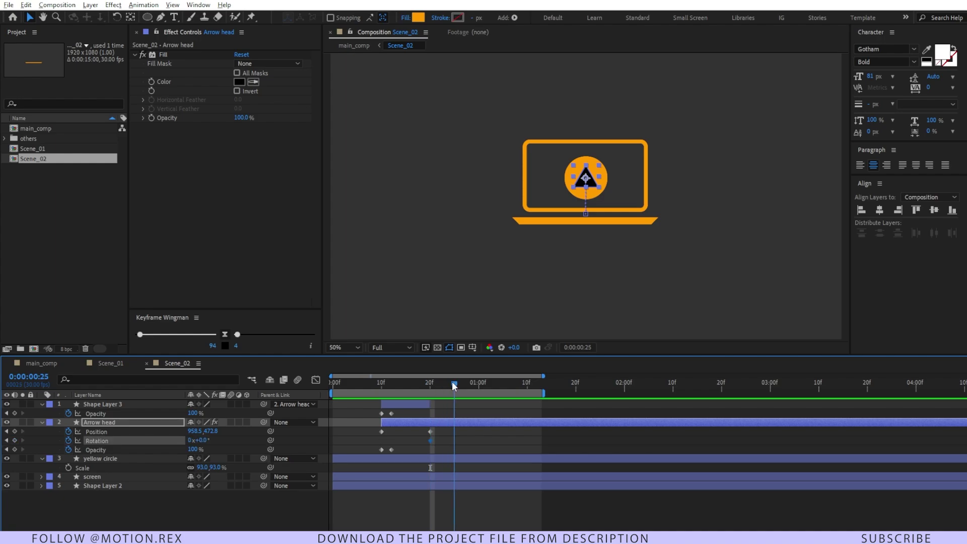
click(201, 440)
text(9)
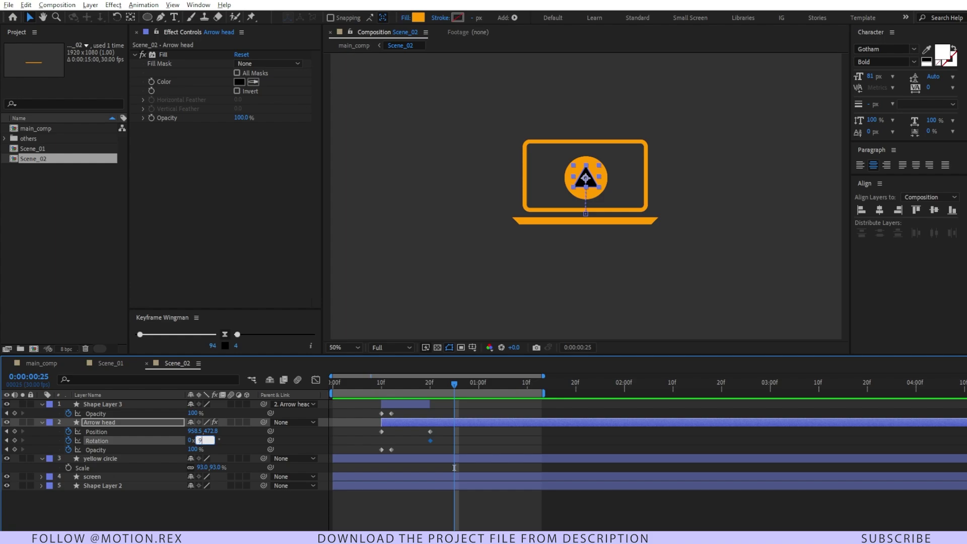
text(0)
key(Return)
key(F2)
key(space)
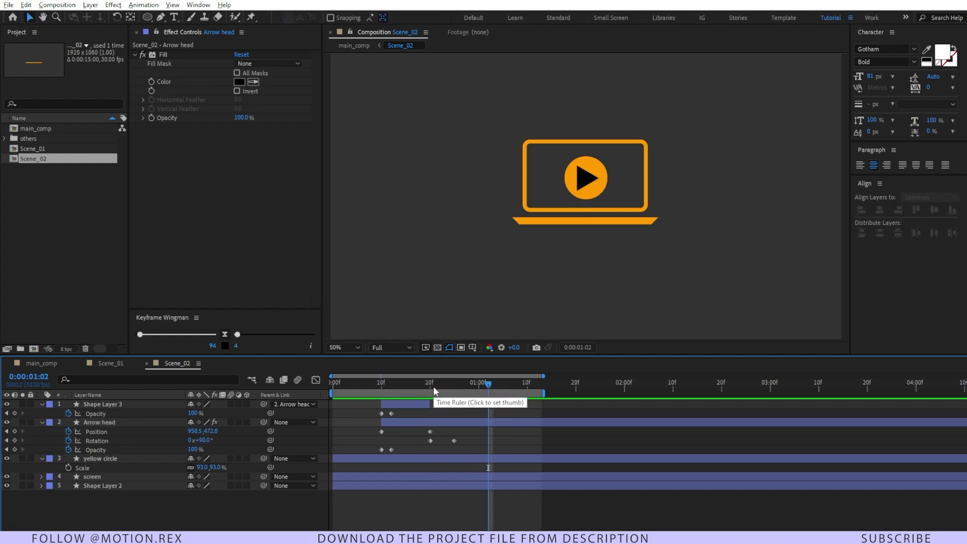
Step: Duplicate the yellow circle layer and rename the copy Black Circle
click(433, 386)
click(450, 458)
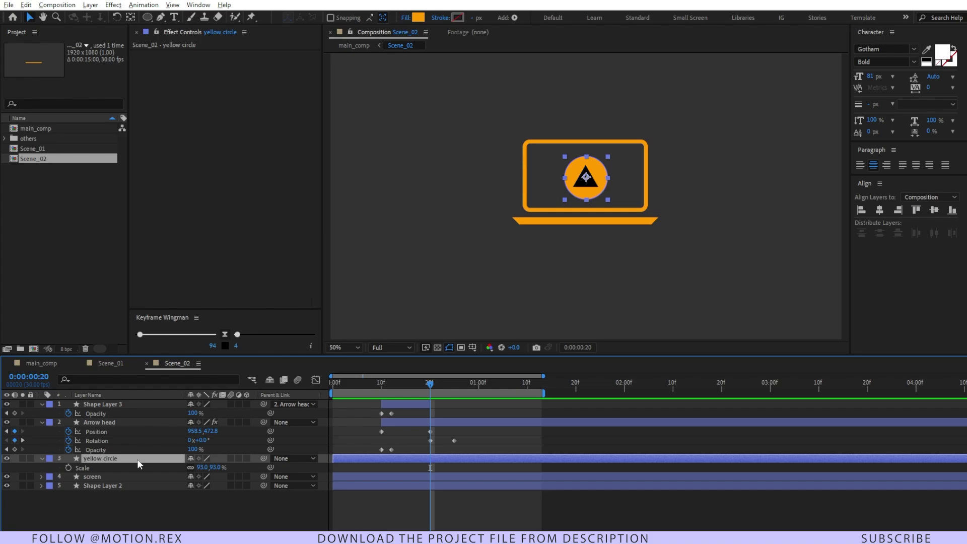
key(ctrl+d)
key(Return)
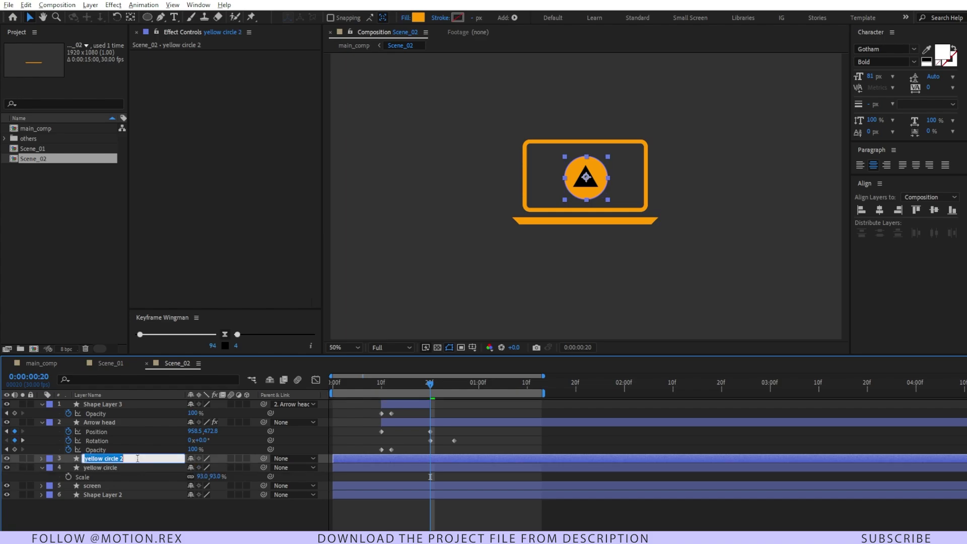
text(Black Circle)
key(Return)
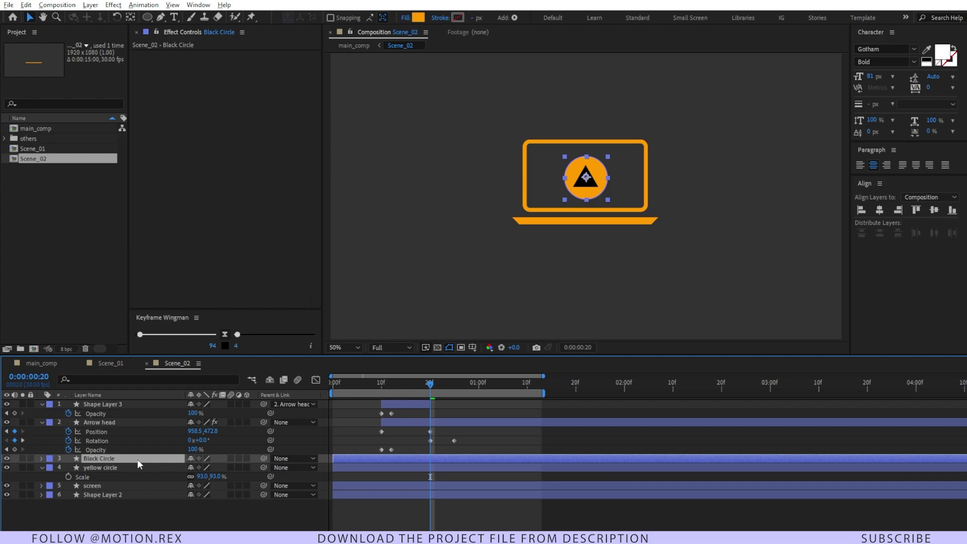
Step: Keyframe Black Circle's Scale to grow from 0% at 0:00:00:20 to 93% at 0:00:00:25
key(alt+shift+s)
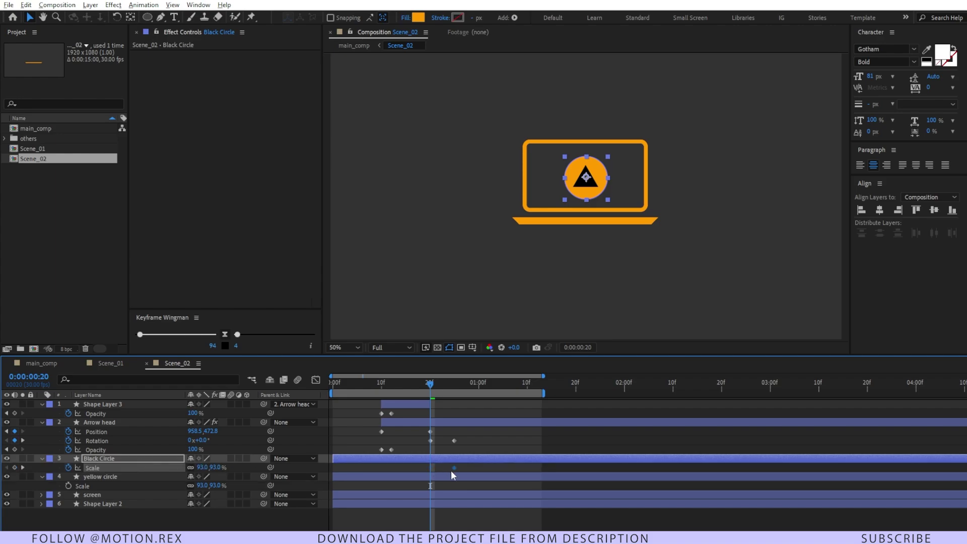
click(460, 404)
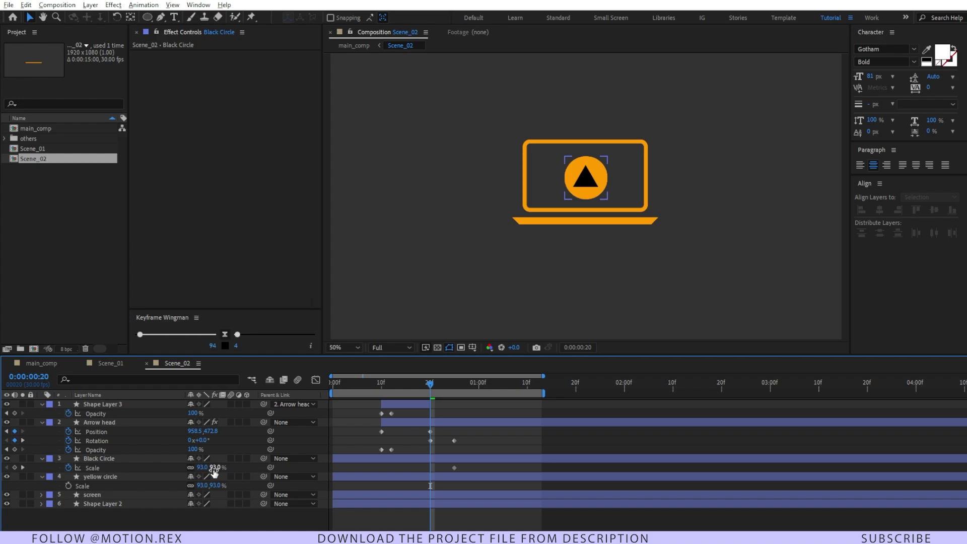
text(0)
key(Return)
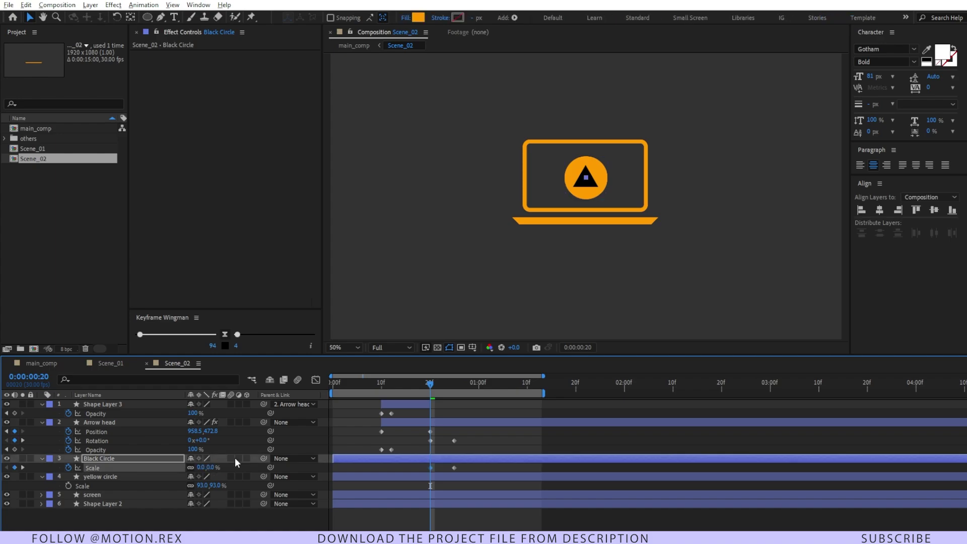
key(k)
mouse_move(218, 468)
mouse_down()
mouse_move(227, 466)
mouse_move(218, 469)
mouse_up()
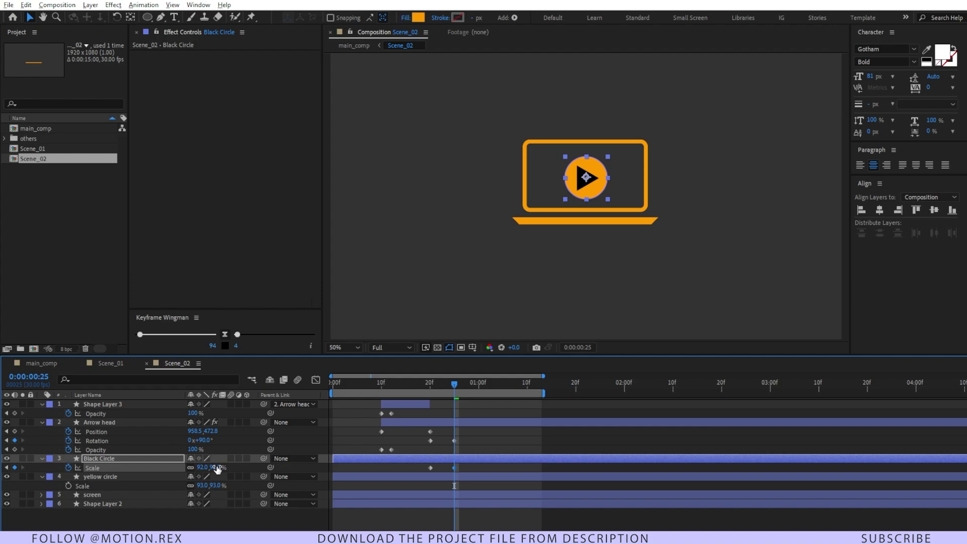
Step: Change Black Circle's fill to black and set its Scale to 86% at 0:00:00:25, leaving a thin orange ring
click(157, 458)
click(418, 18)
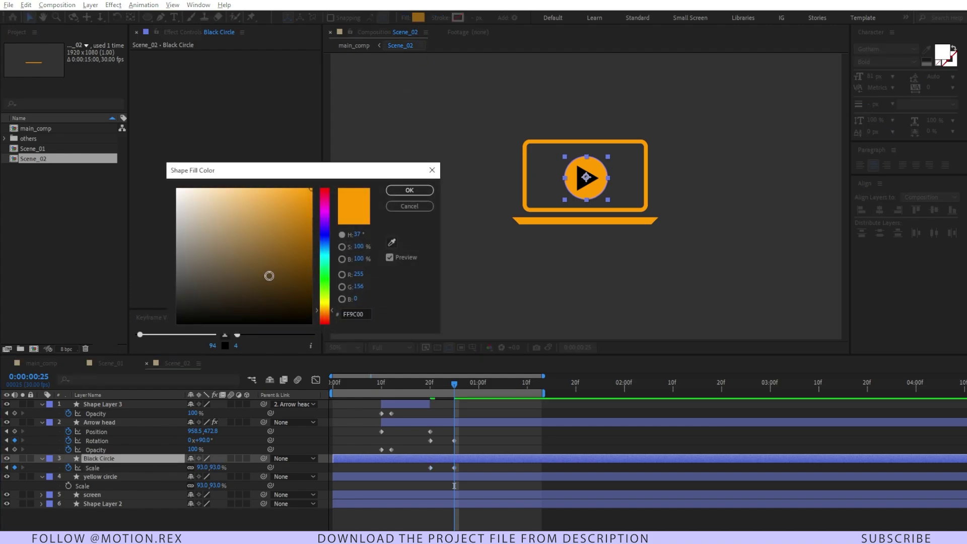
drag(270, 277, 257, 329)
click(410, 192)
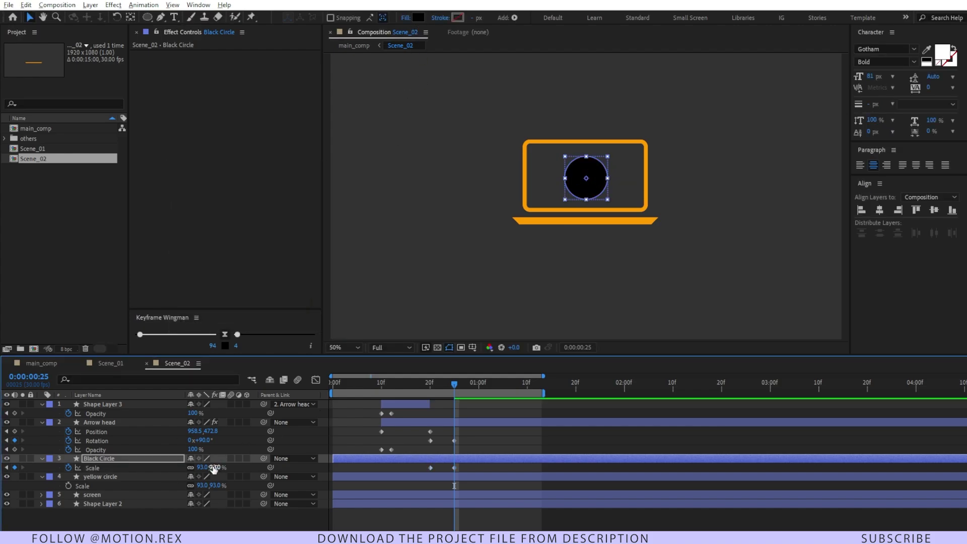
drag(214, 468, 206, 467)
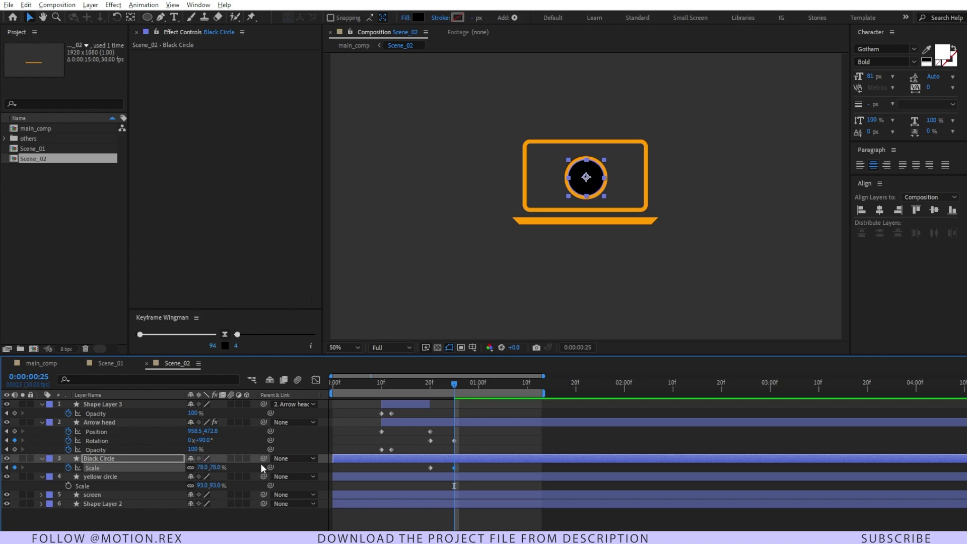
drag(215, 468, 218, 468)
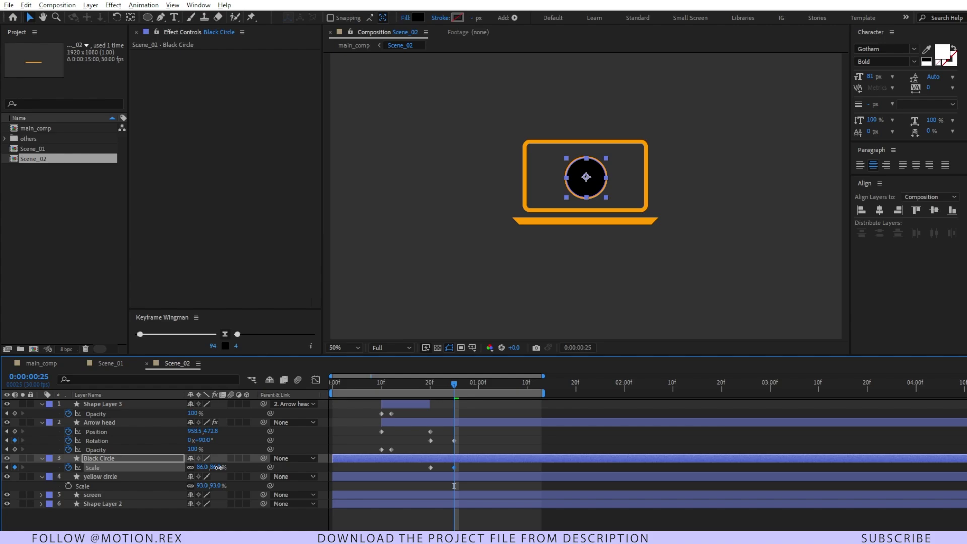
Step: Keyframe Arrow head's Fill colour from black at 0:00:00:20 to the laptop's orange at 0:00:00:25, and preview the animation
click(461, 420)
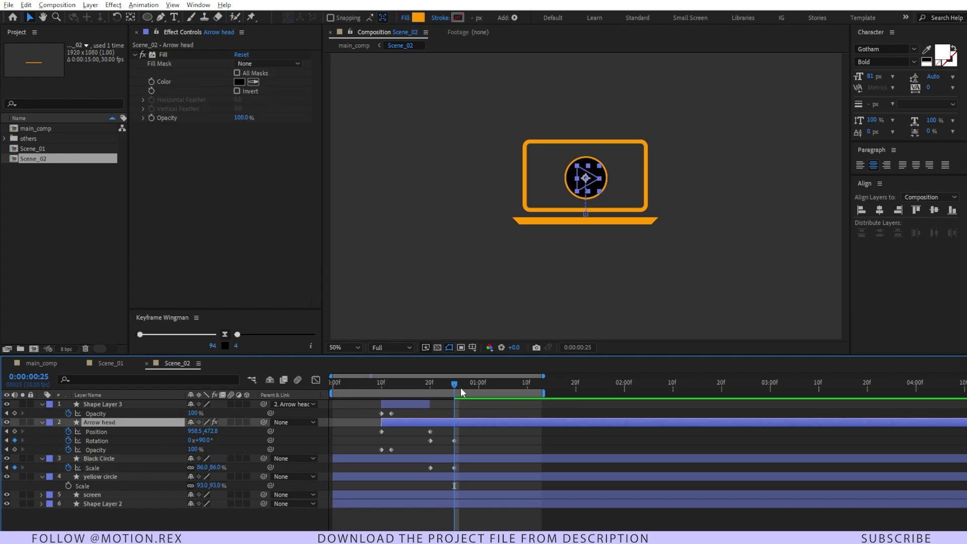
click(431, 383)
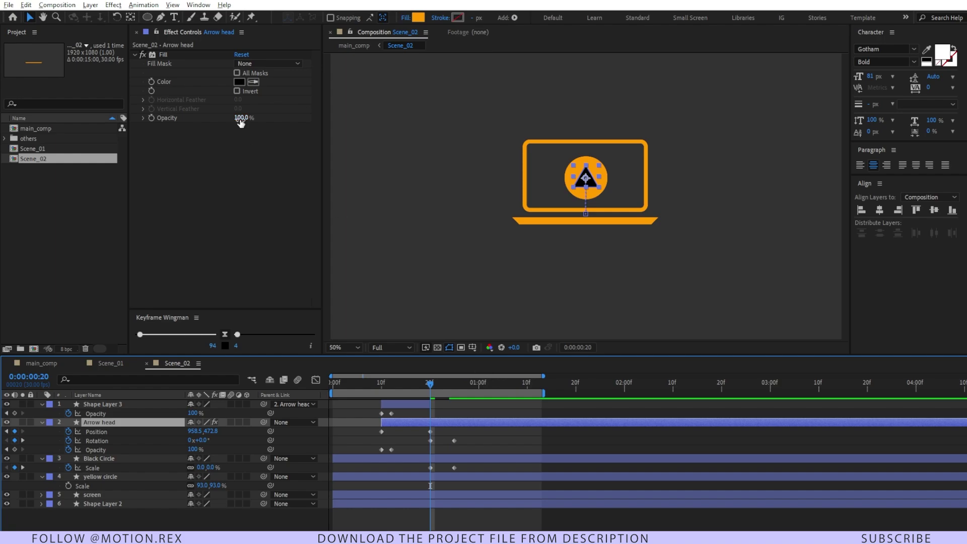
click(151, 82)
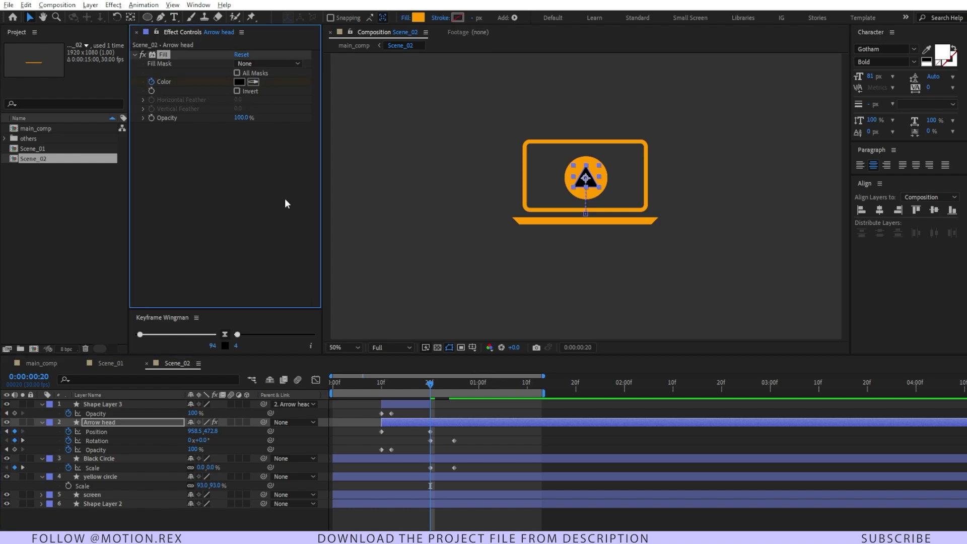
drag(435, 382, 451, 384)
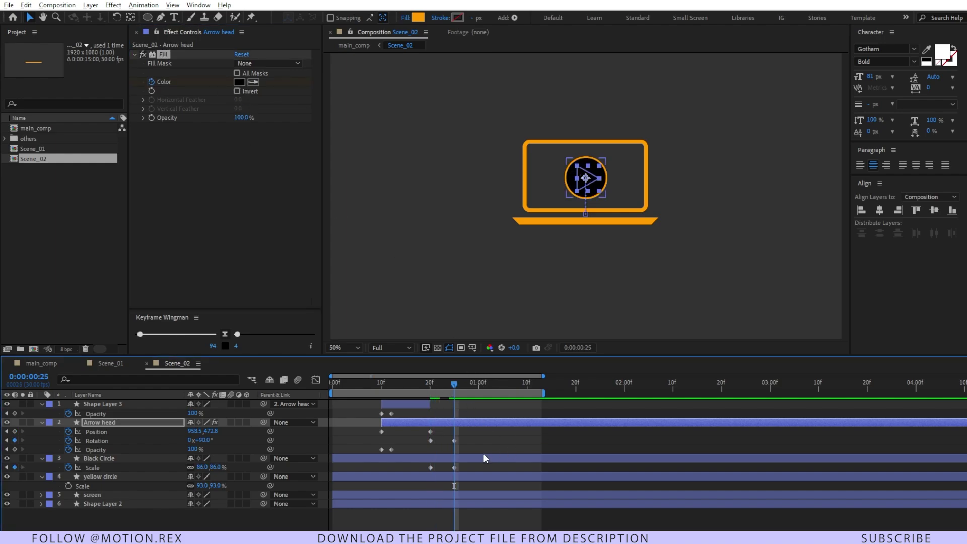
click(252, 81)
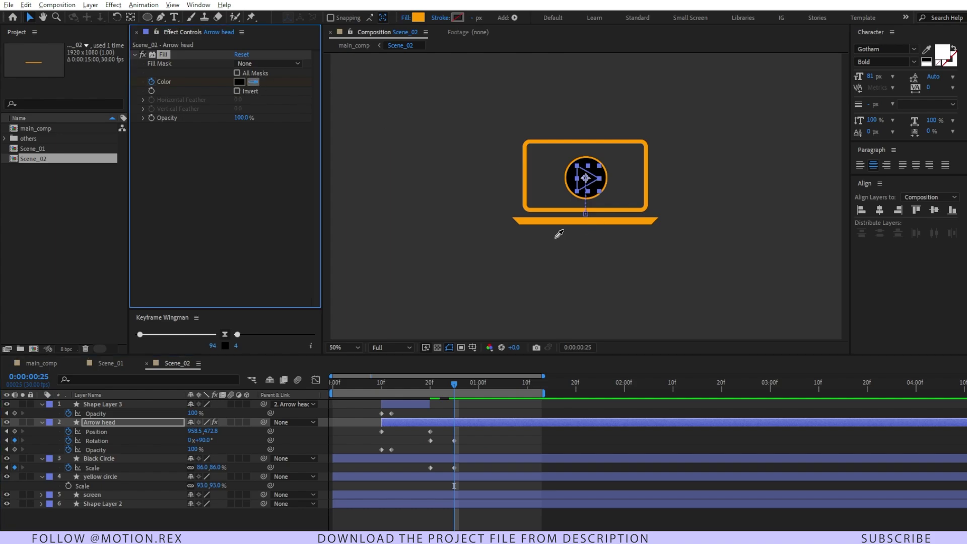
click(557, 219)
drag(450, 384, 426, 384)
click(476, 407)
key(space)
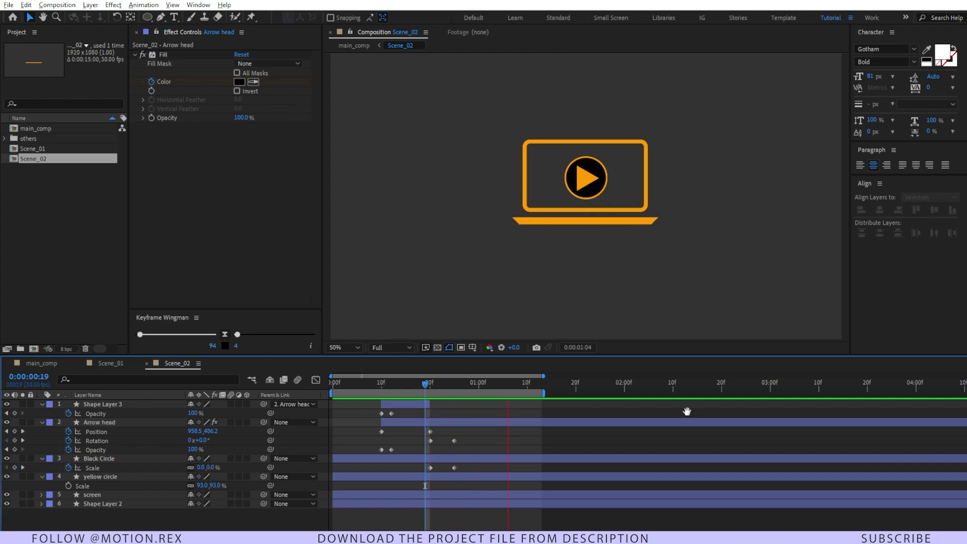
drag(520, 381, 391, 403)
key(space)
key(space)
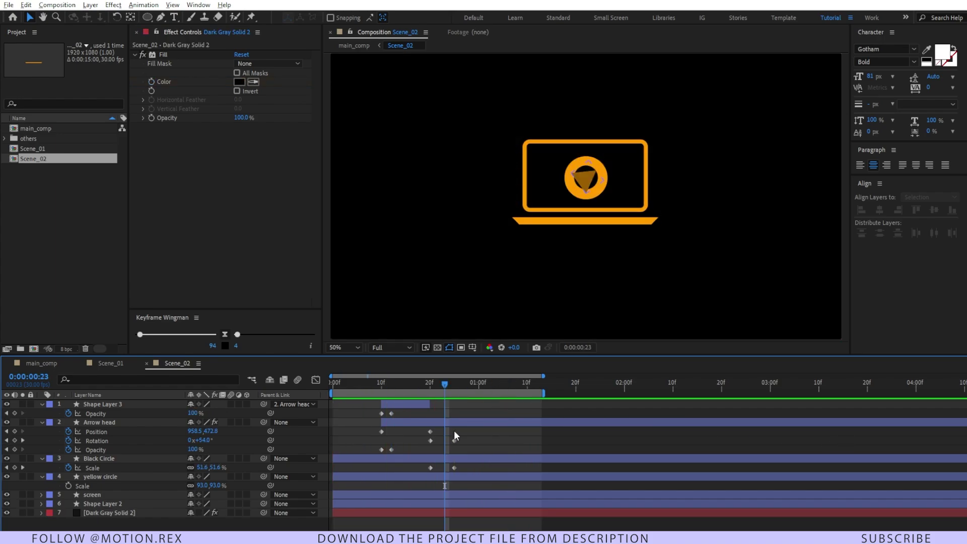
Step: Apply the Keyframe Wingman easing of 94 and 4 to Black Circle's two Scale keyframes and preview the growth
click(455, 425)
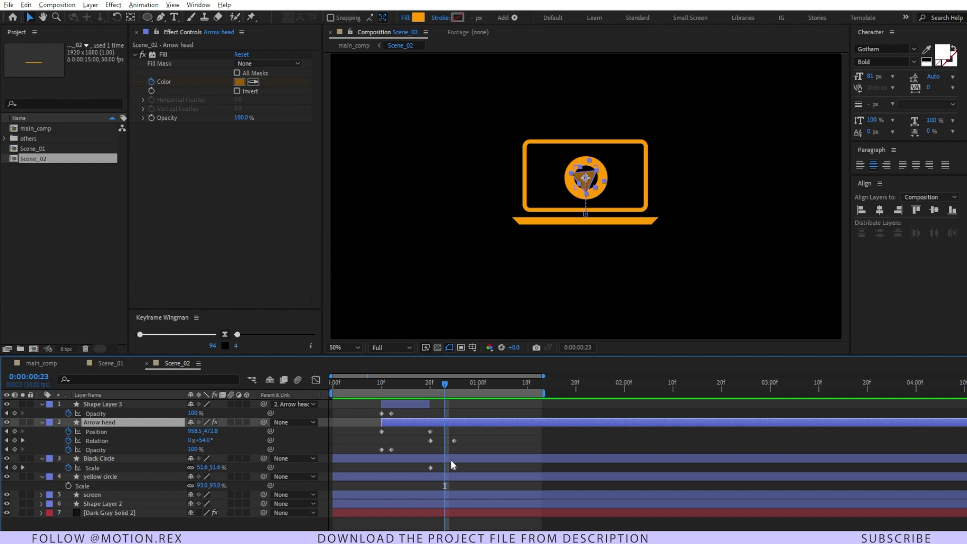
click(451, 459)
drag(475, 463, 406, 470)
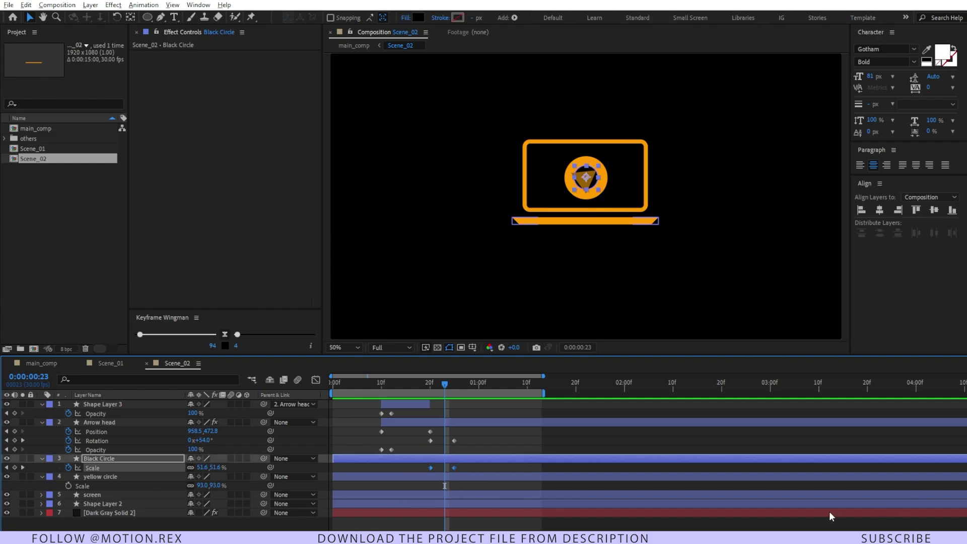
click(226, 335)
click(425, 386)
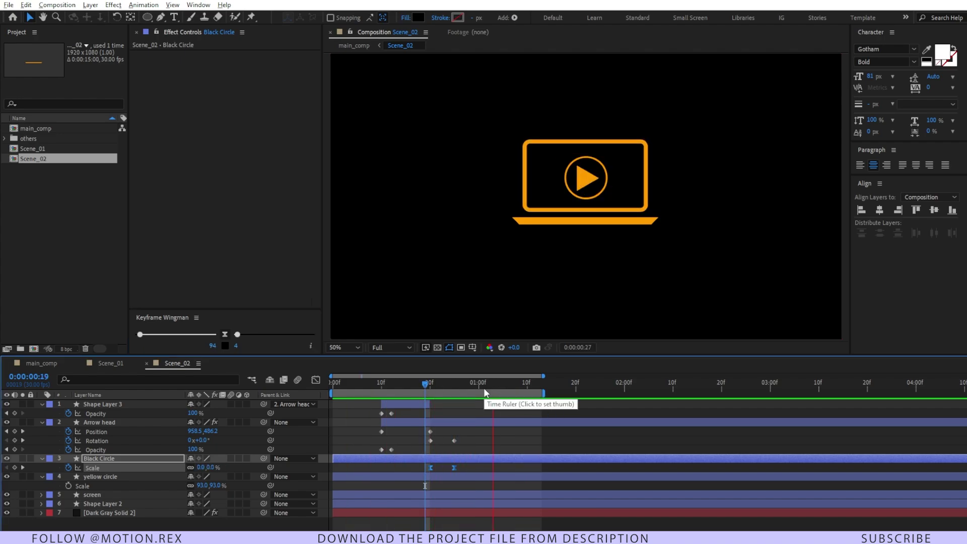
key(space)
click(472, 439)
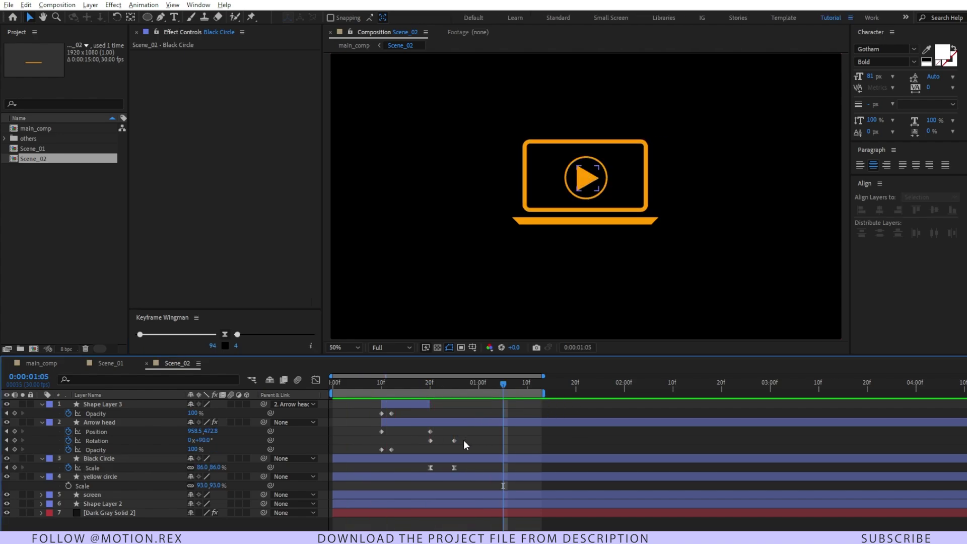
Step: Apply the same Keyframe Wingman easing to Arrow head's two Rotation keyframes
drag(464, 440, 424, 447)
click(226, 336)
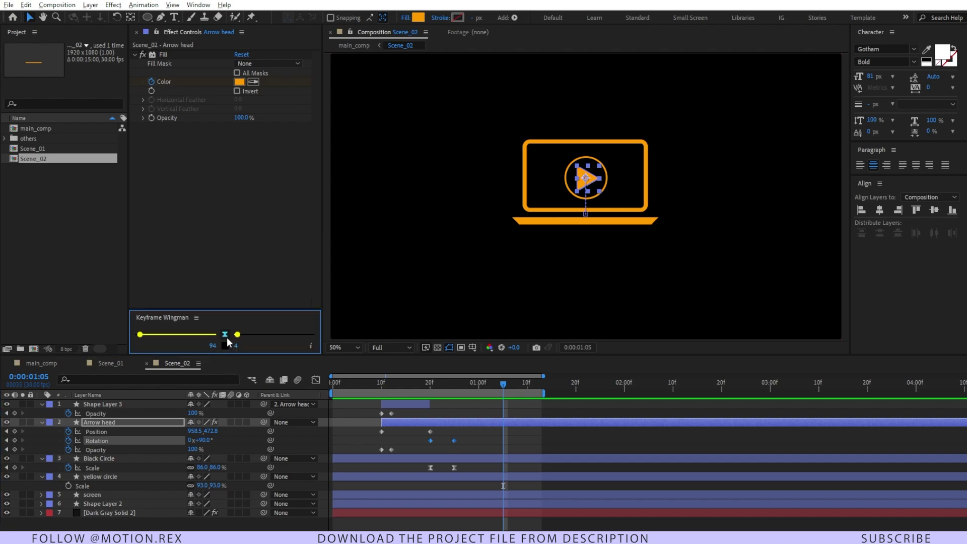
Step: Preview the eased arrow rotation and cut Shape Layer 3, Arrow head, Black Circle and yellow circle from Scene_02
click(420, 387)
key(space)
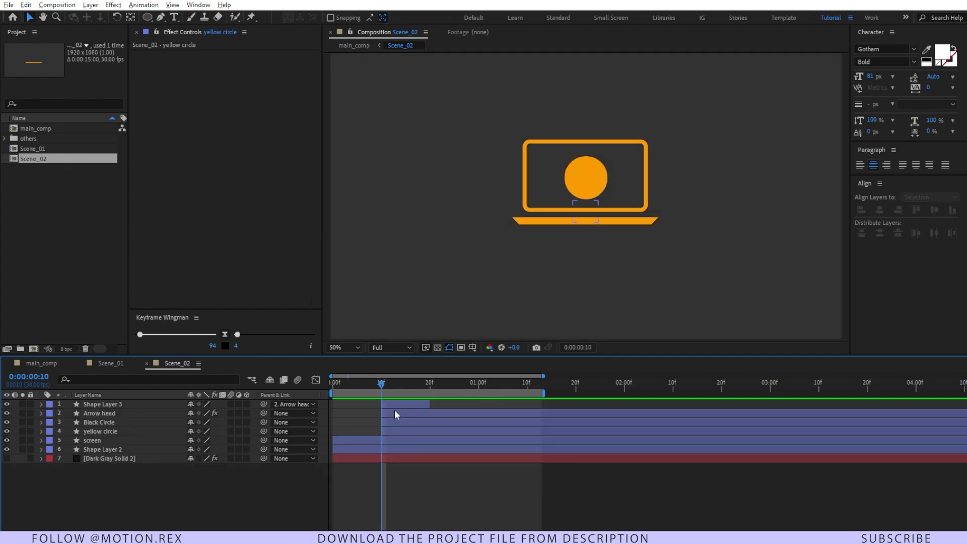
click(400, 404)
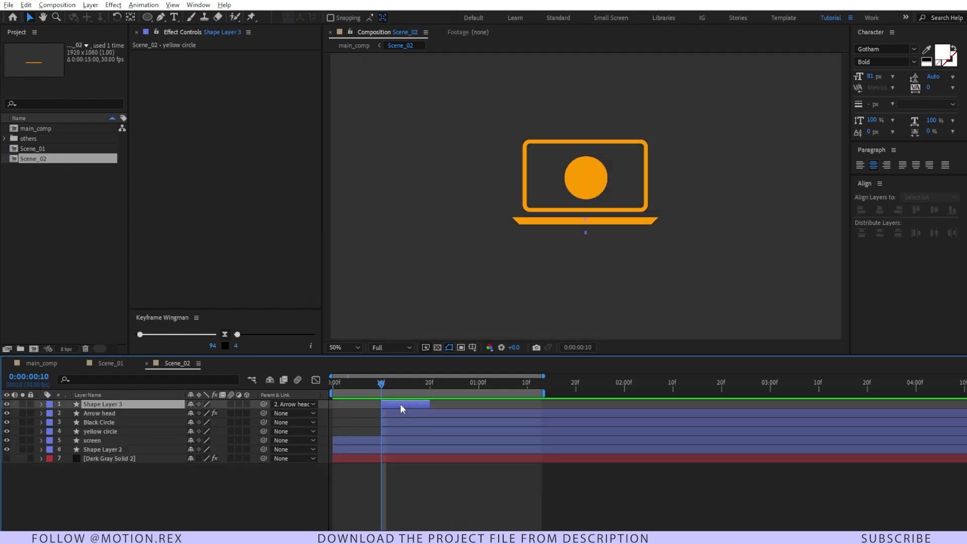
shift+click(419, 432)
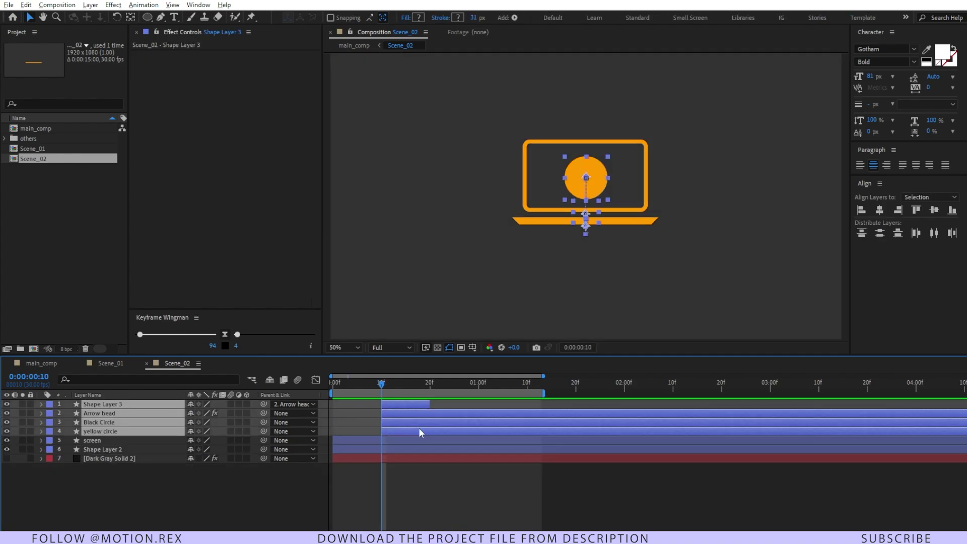
key(Delete)
Step: Paste the four cut layers into main_comp and align their start to 0:00:01:09
click(56, 363)
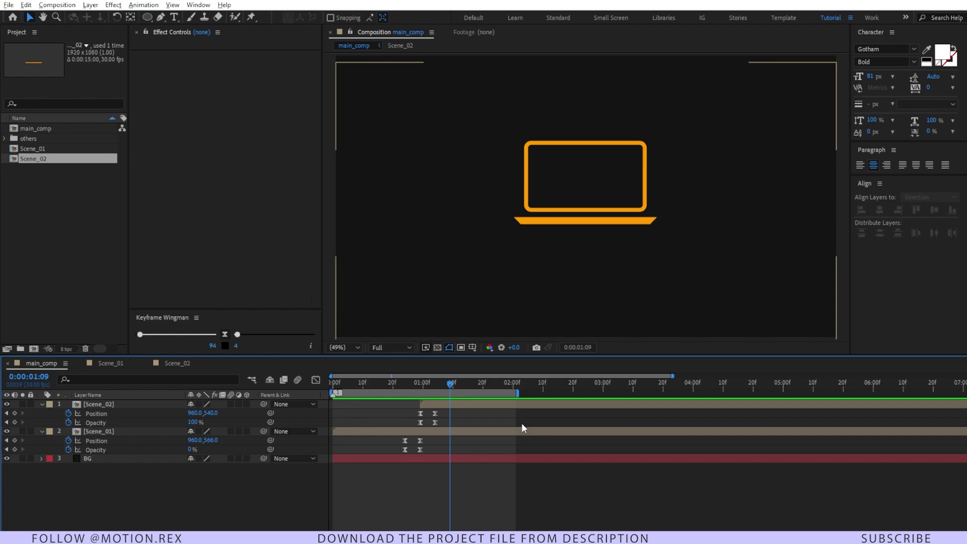
key(ctrl+v)
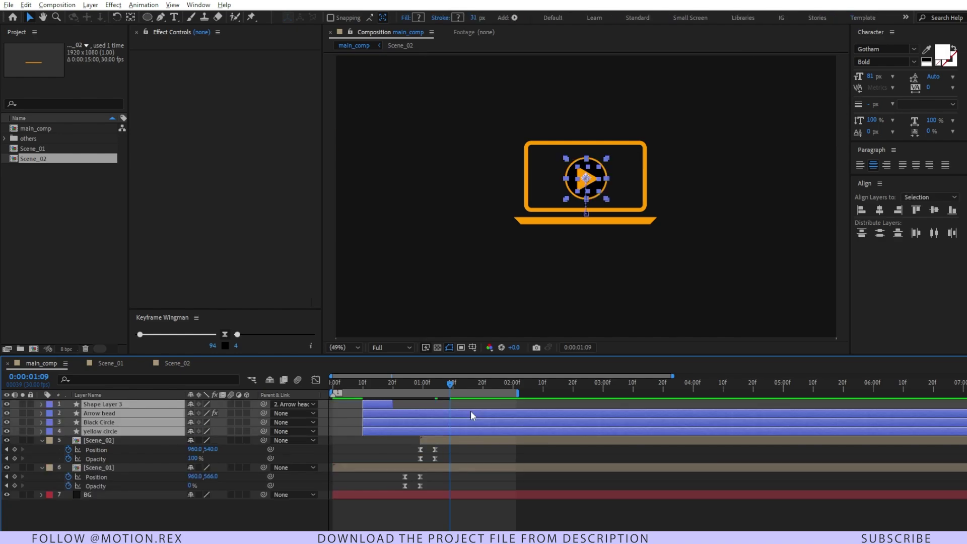
key(bracketleft)
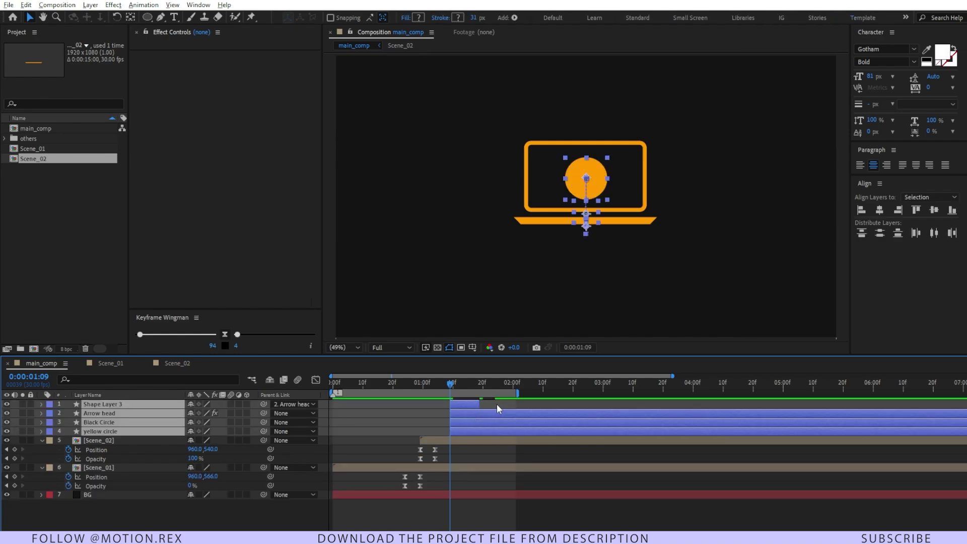
Step: Move Shape Layer 3 below Arrow head in main_comp's layer order
click(497, 404)
click(471, 406)
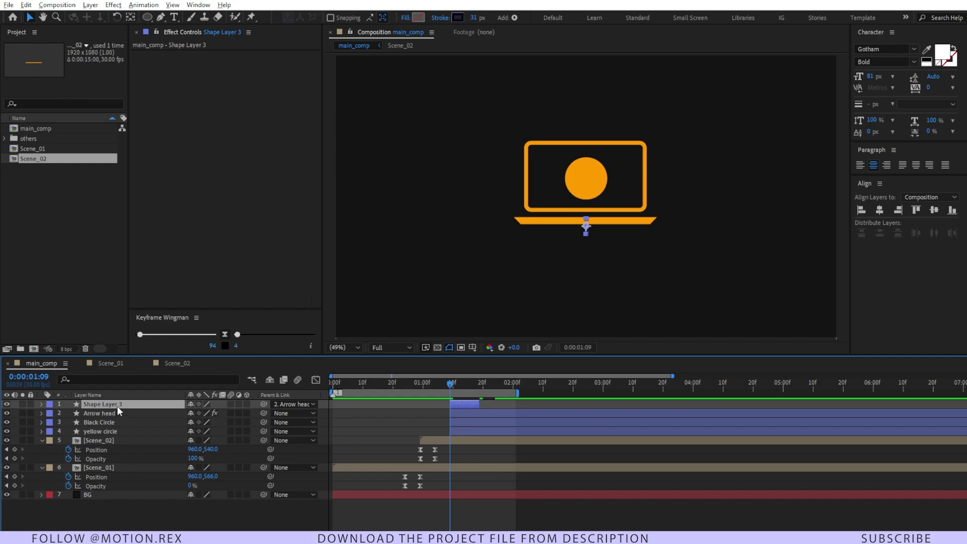
mouse_move(118, 404)
mouse_down()
mouse_move(119, 431)
mouse_move(121, 418)
mouse_up()
Step: Animate yellow circle's Position upward from 959.9, 496.3 at 0:00:01:09 to 959.9, 468.3 at 0:00:01:12 with eased keyframes
mouse_move(449, 384)
mouse_down()
mouse_move(434, 384)
mouse_move(470, 386)
mouse_move(450, 386)
mouse_up()
click(461, 432)
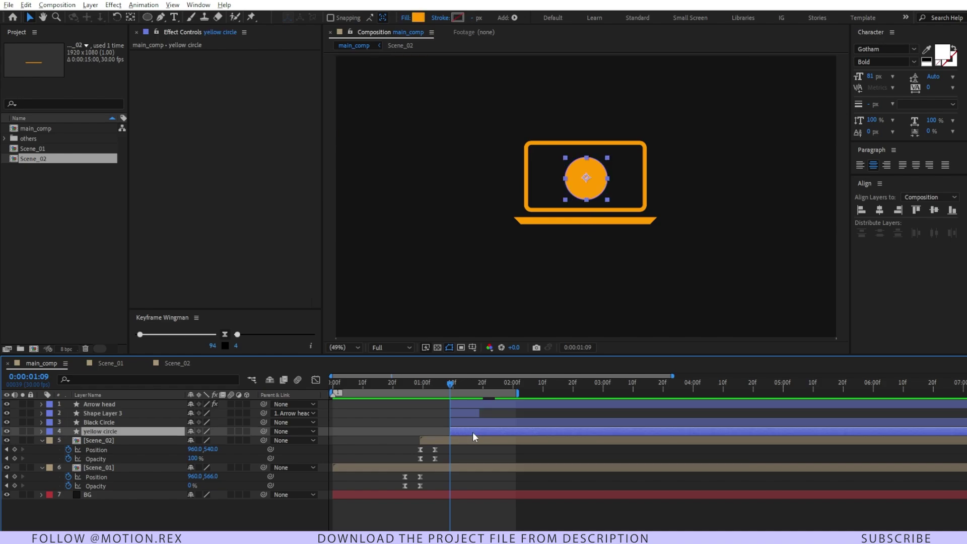
key(alt+shift+p)
drag(449, 439, 459, 440)
drag(211, 446, 225, 447)
Step: Keyframe yellow circle's Opacity from 0% at 0:00:01:09 to 100% at 0:00:01:12 and preview from the start
click(455, 428)
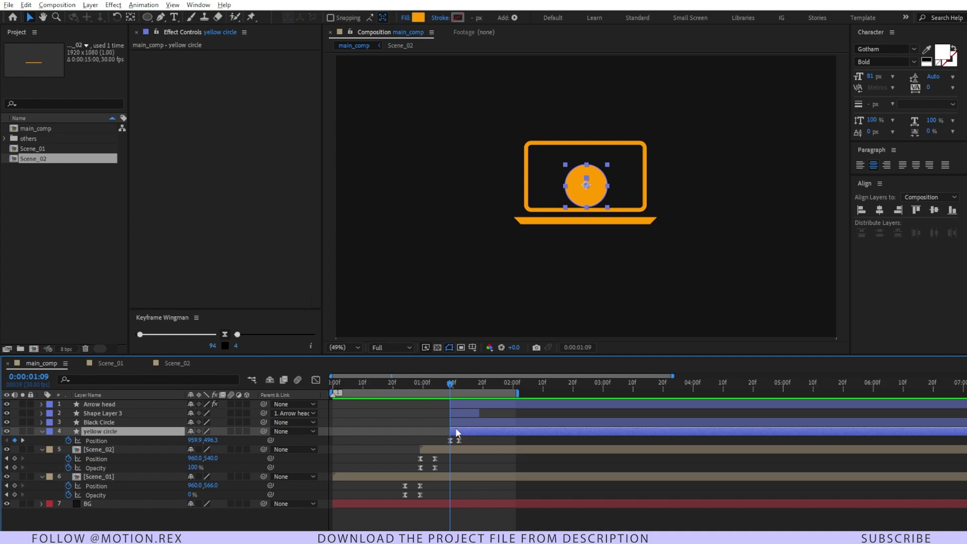
key(alt+shift+t)
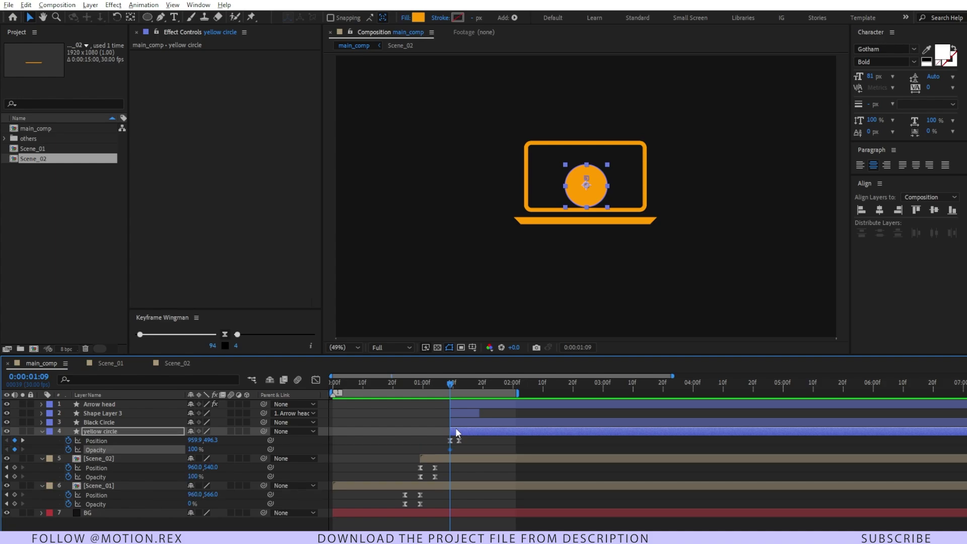
drag(451, 448, 458, 449)
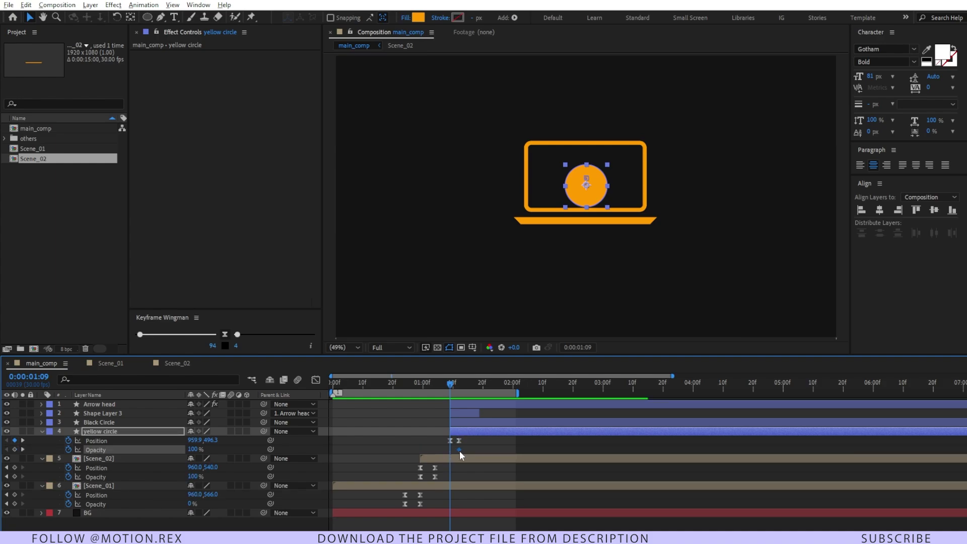
click(192, 450)
text(0)
key(Return)
key(Home)
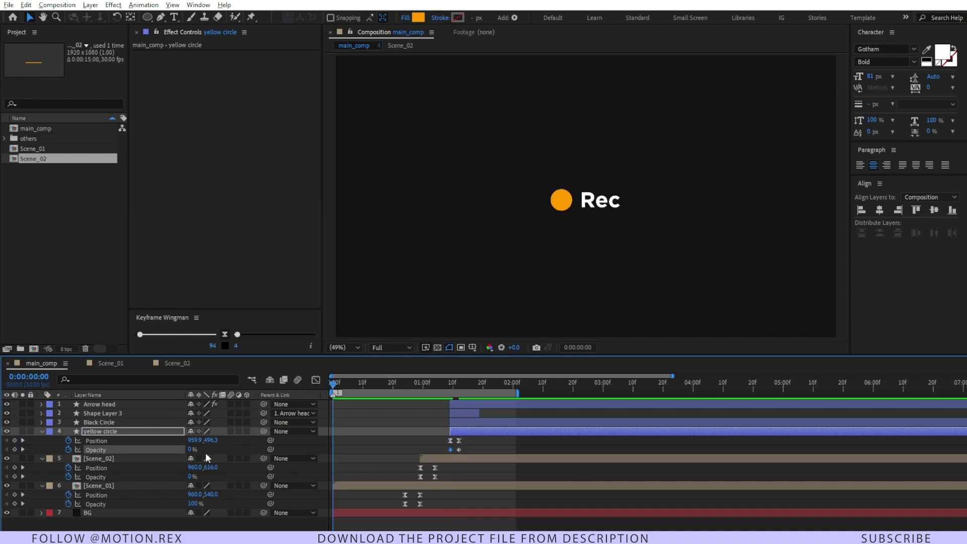
key(space)
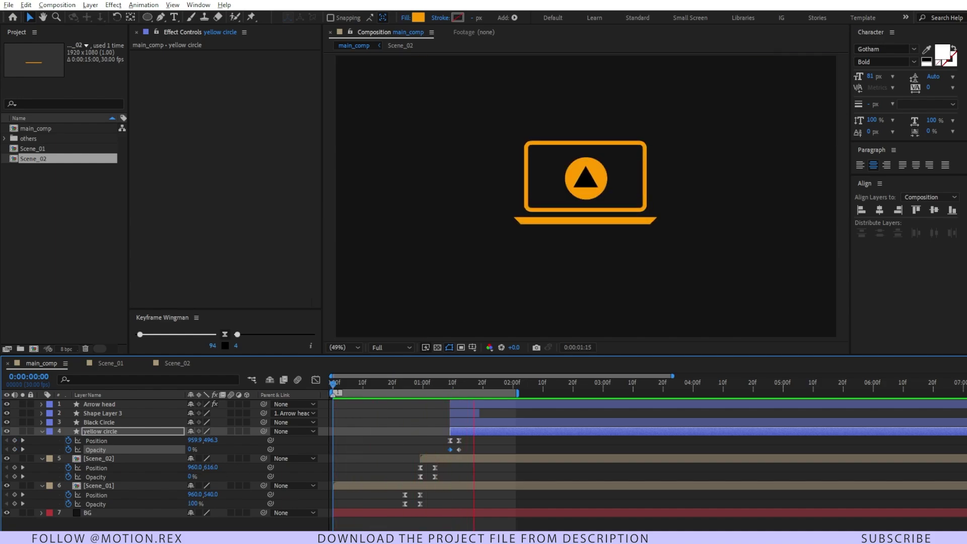
Step: Move yellow circle's final Opacity keyframe to 0:00:01:11 and preview the fade-in
click(481, 448)
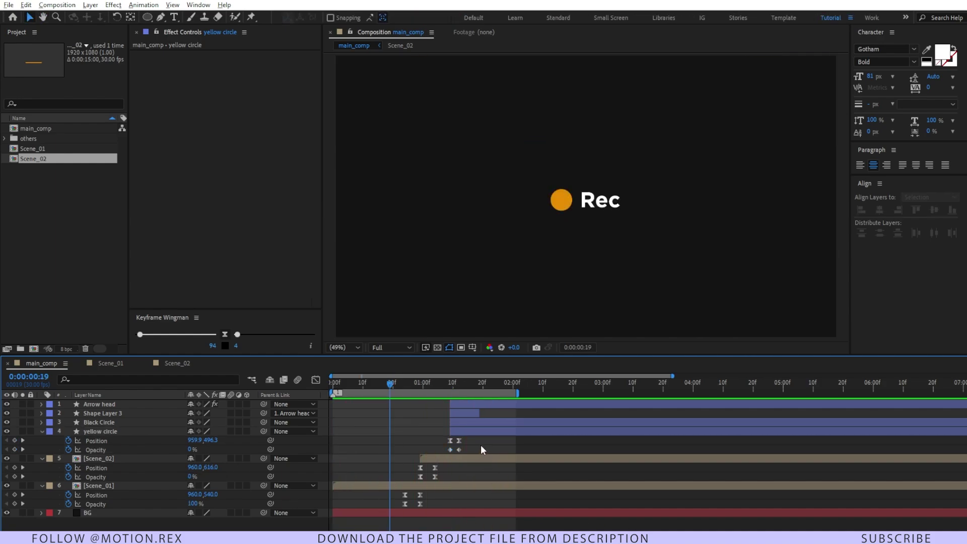
key(equal)
key(equal)
drag(666, 449, 653, 450)
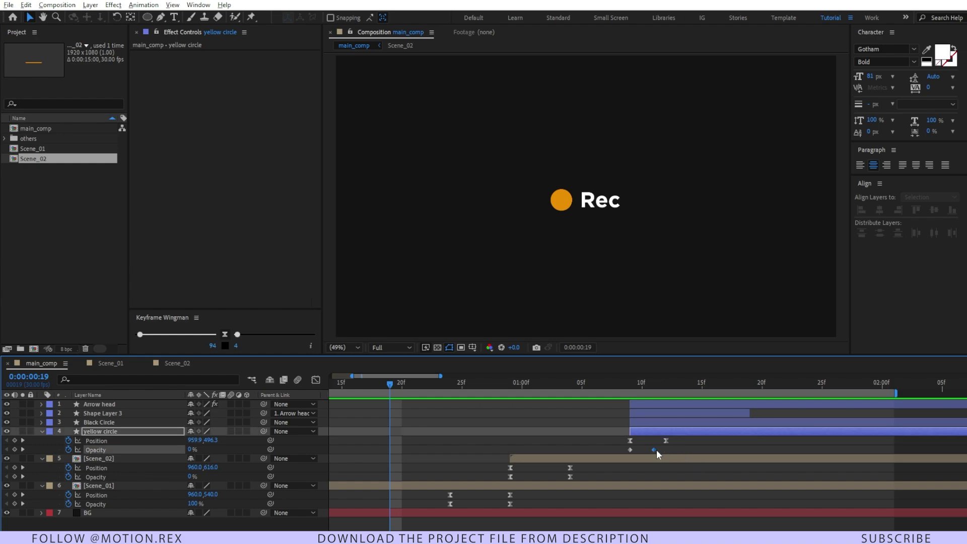
key(space)
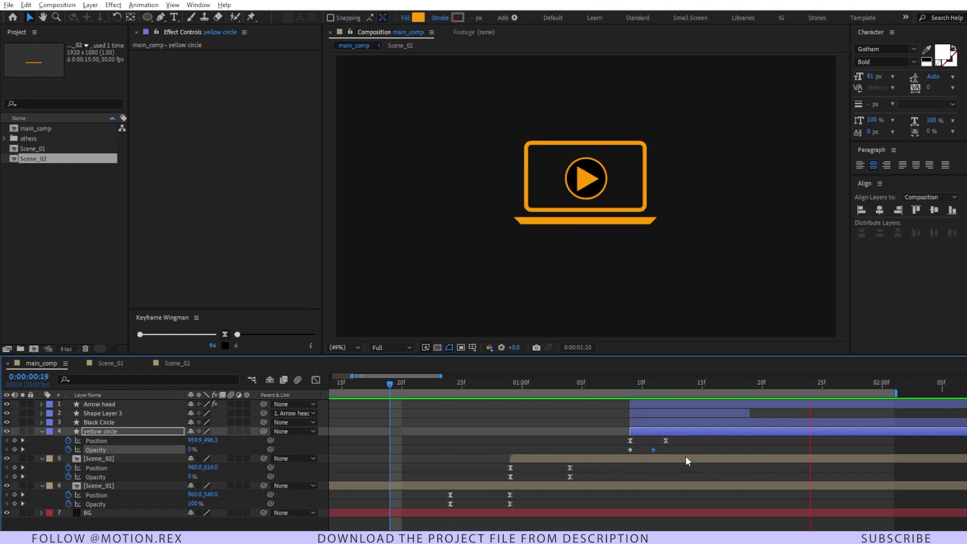
key(space)
Step: Set main_comp's current time to 0:00:02:01 and open the Scene_02 composition
key(minus)
key(minus)
drag(465, 386, 475, 391)
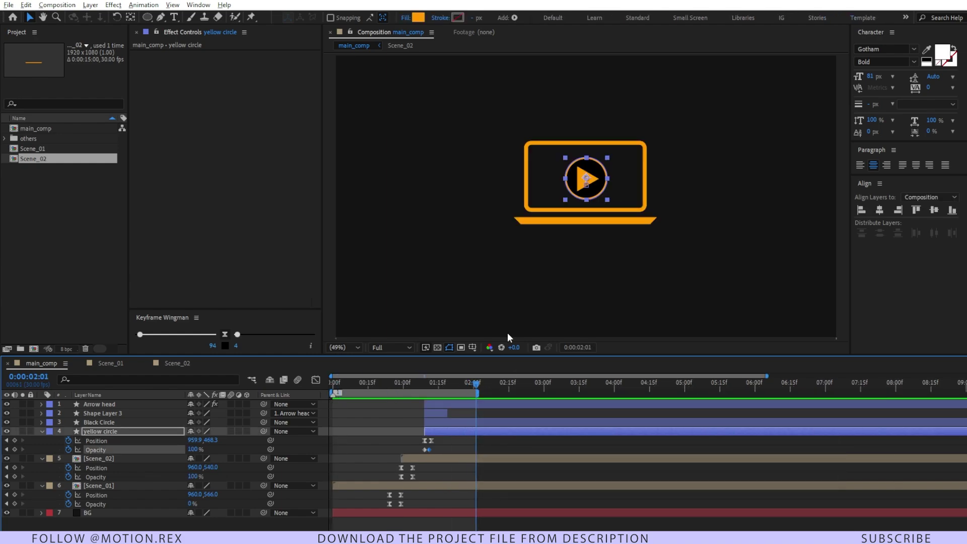
click(529, 409)
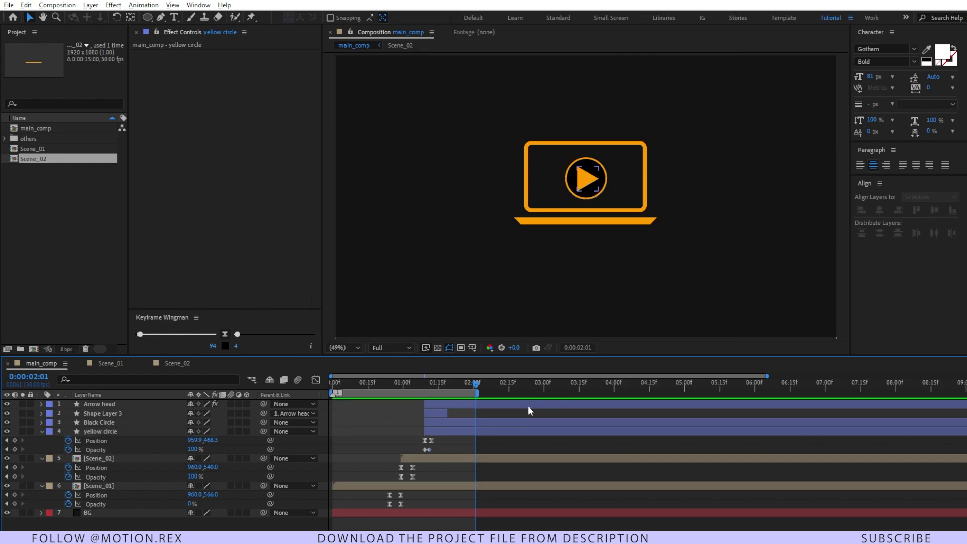
click(527, 406)
click(190, 360)
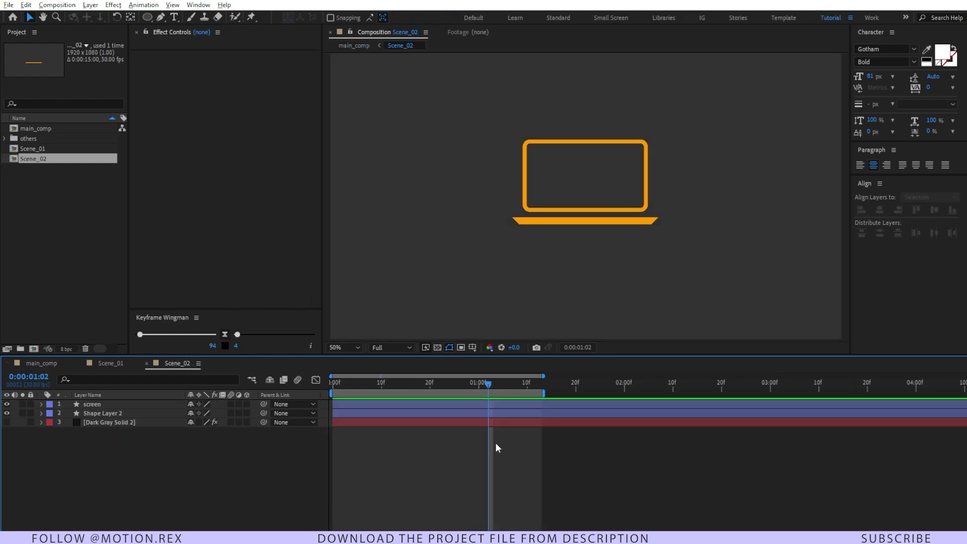
Step: Add Trim Paths to the screen layer in Scene_02 and expand its properties
click(491, 403)
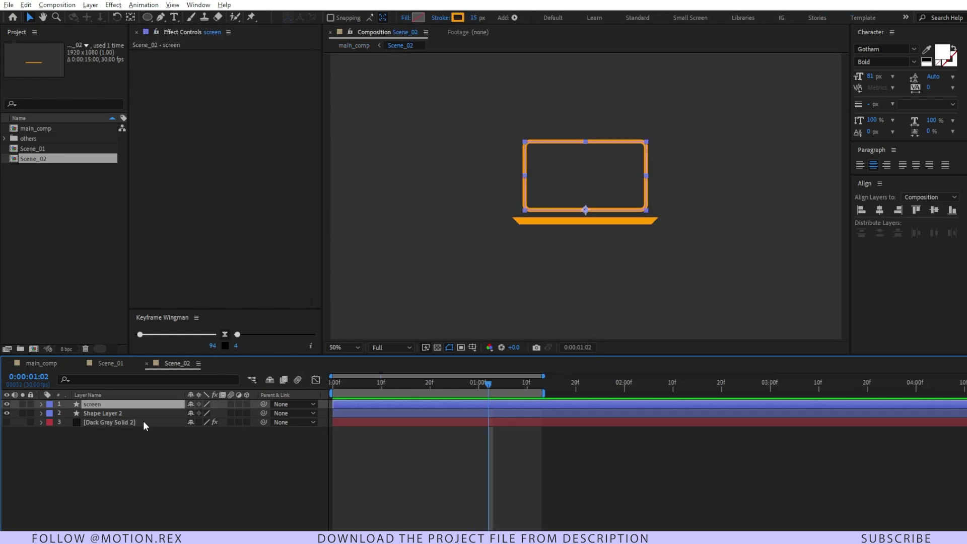
click(41, 404)
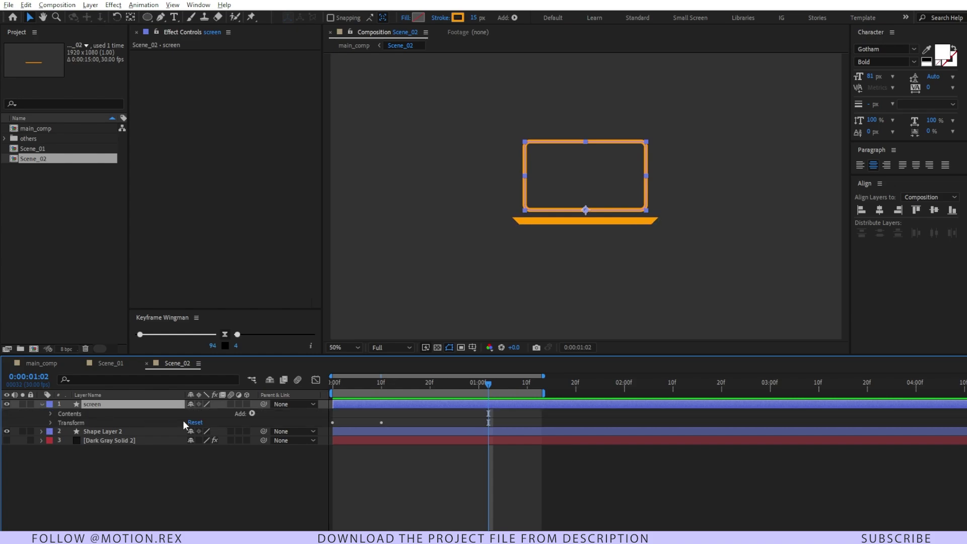
click(252, 413)
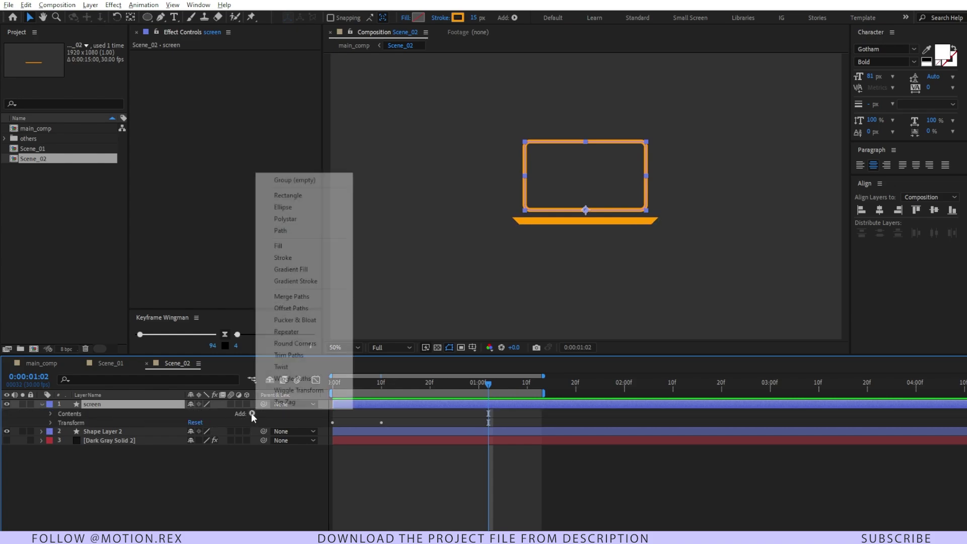
click(292, 356)
click(60, 432)
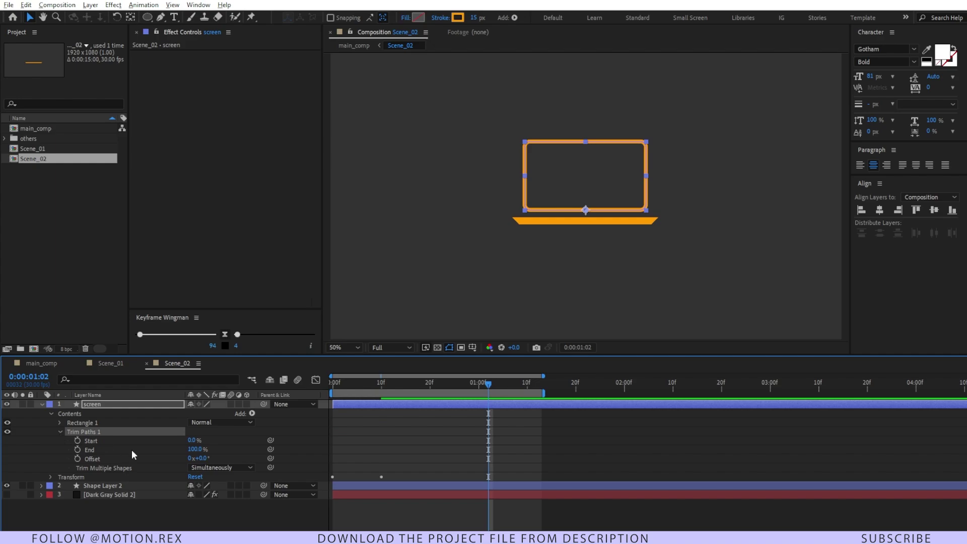
Step: Keyframe Trim Paths End from 100% at 0:00:01:02 down to an erased outline at 0:00:01:10, with Offset at 61°
click(77, 450)
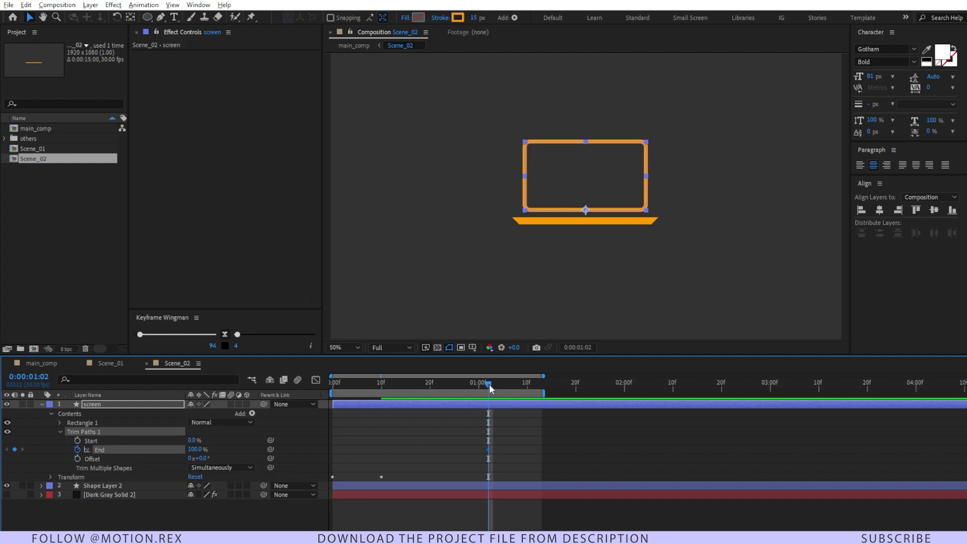
drag(489, 388, 526, 384)
mouse_move(195, 449)
mouse_down()
mouse_move(149, 455)
mouse_move(237, 462)
mouse_up()
mouse_move(546, 385)
mouse_down()
mouse_move(470, 392)
mouse_move(529, 394)
mouse_move(484, 394)
mouse_up()
Step: Apply the Keyframe Wingman easing of 94 and 4 to the two Trim Paths End keyframes and preview
drag(559, 442, 472, 459)
click(225, 334)
click(468, 384)
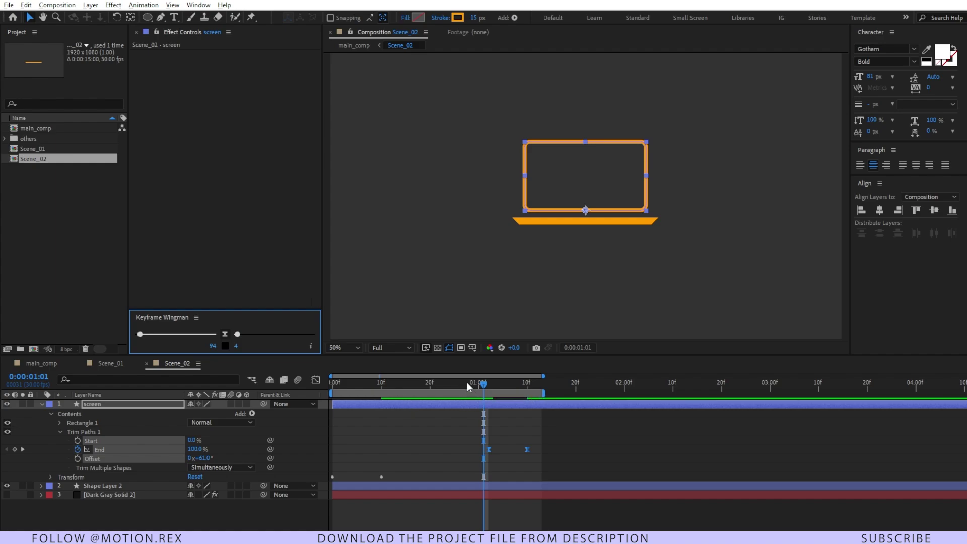
key(space)
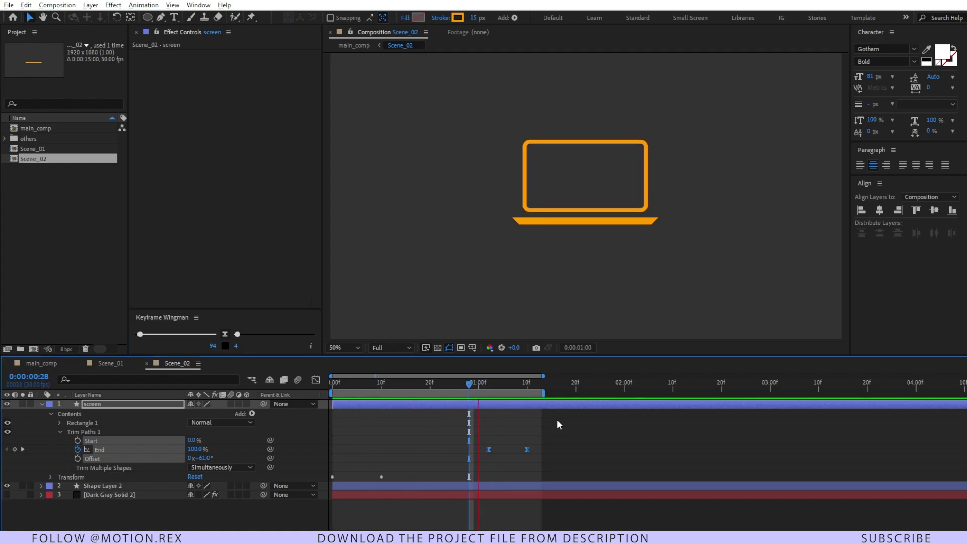
key(space)
Step: Spread the Trim Paths End keyframes to 0:00:01:01 and 0:00:01:12 and preview the slower outline erase
drag(526, 447, 535, 450)
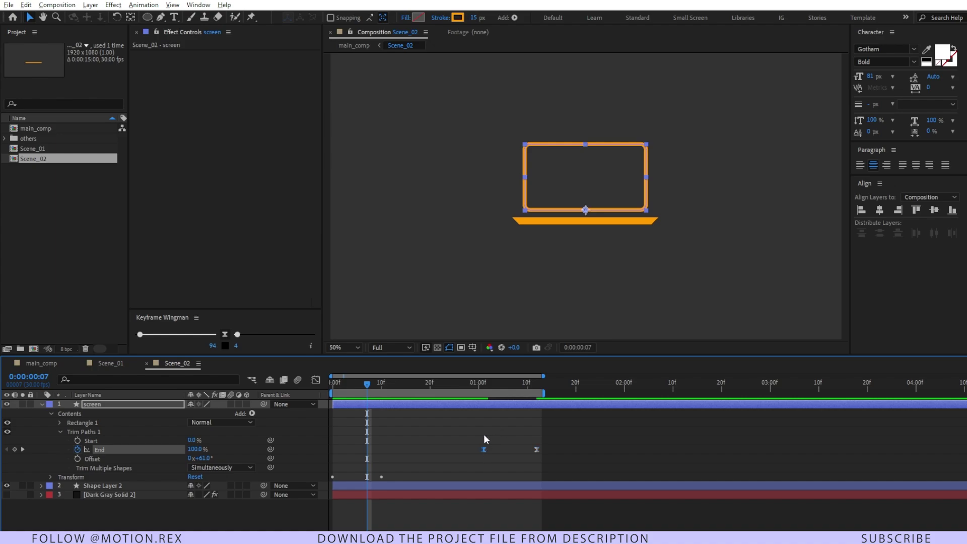
click(463, 383)
key(space)
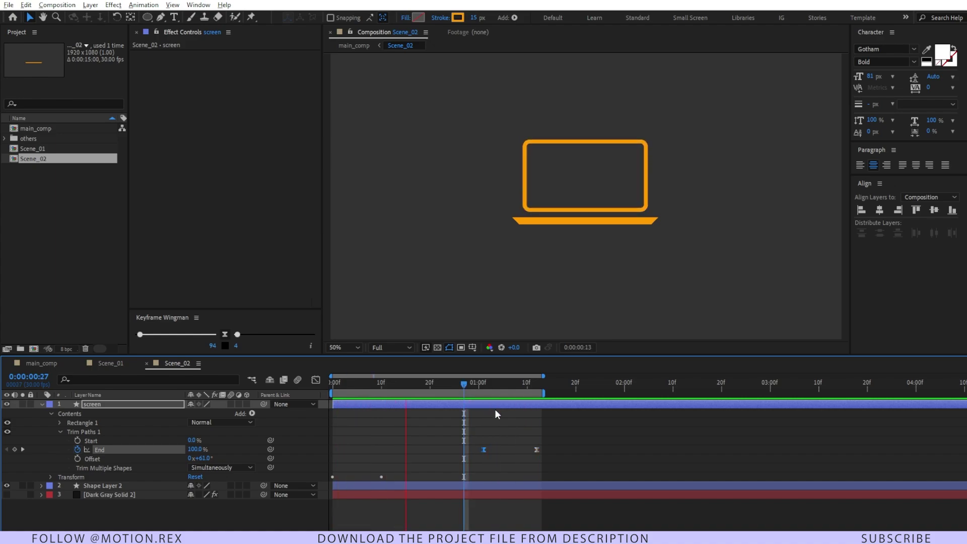
key(space)
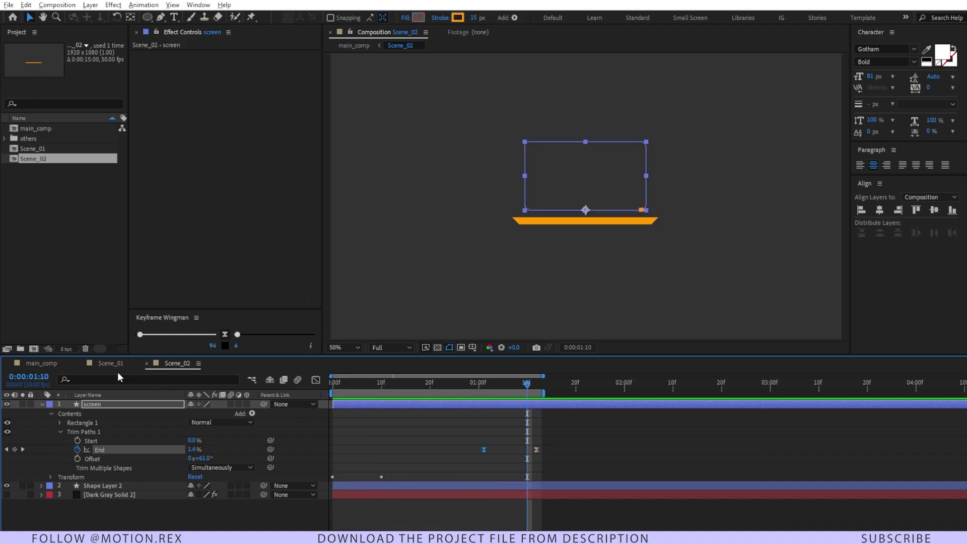
Step: Extend main_comp's work area to about 0:00:05:12 and preview the laptop screen's disappearance
click(41, 363)
drag(481, 392, 715, 418)
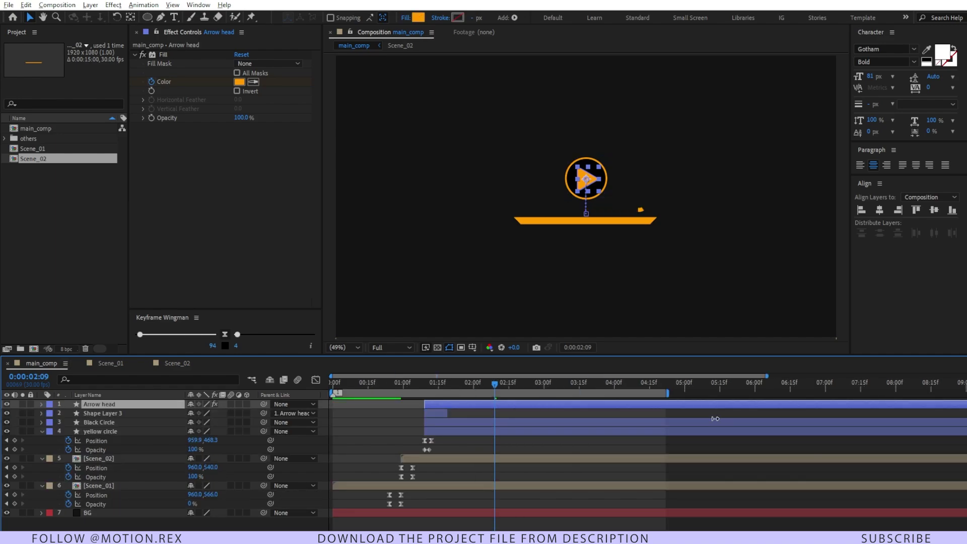
click(429, 383)
key(space)
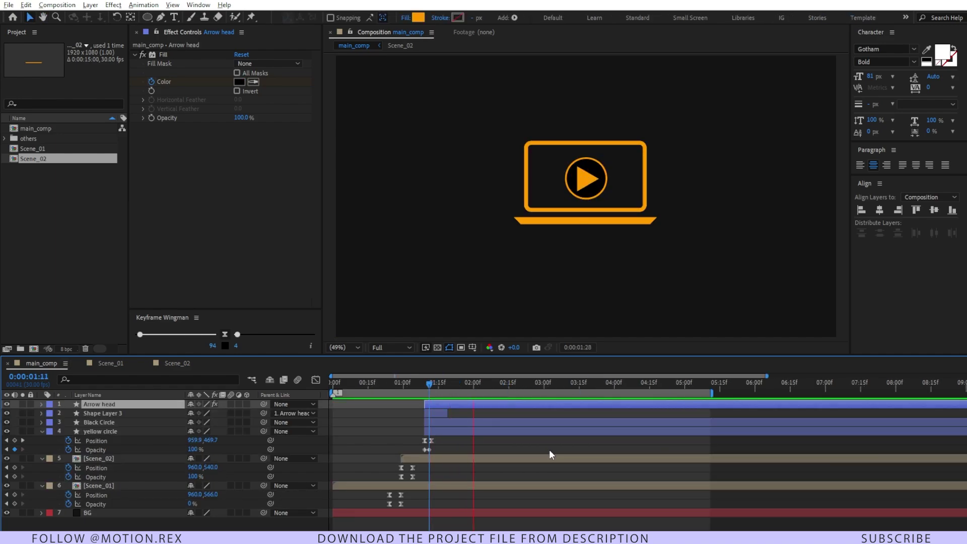
key(space)
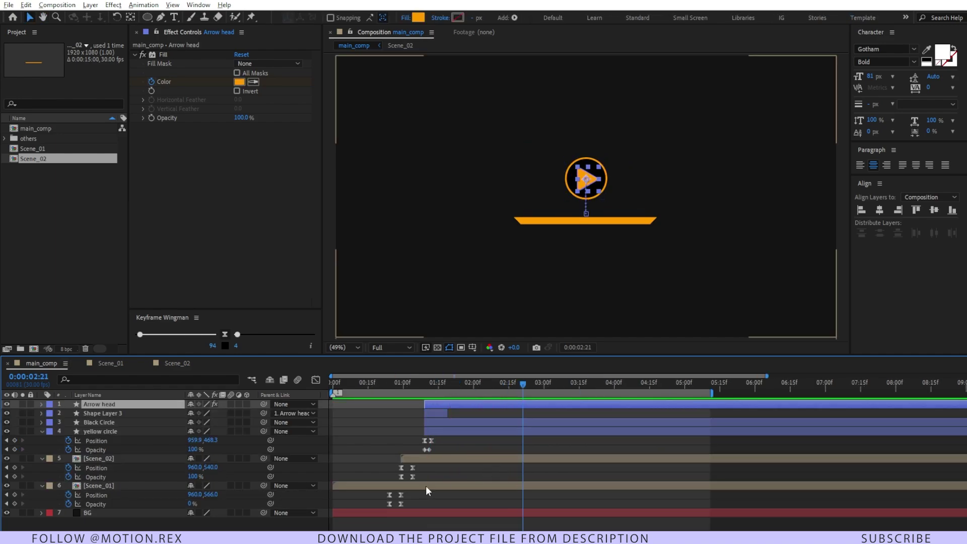
Step: Copy Scene_02's two Position and two Opacity keyframes and paste them on the same layer at 0:00:02:21
click(107, 458)
click(108, 468)
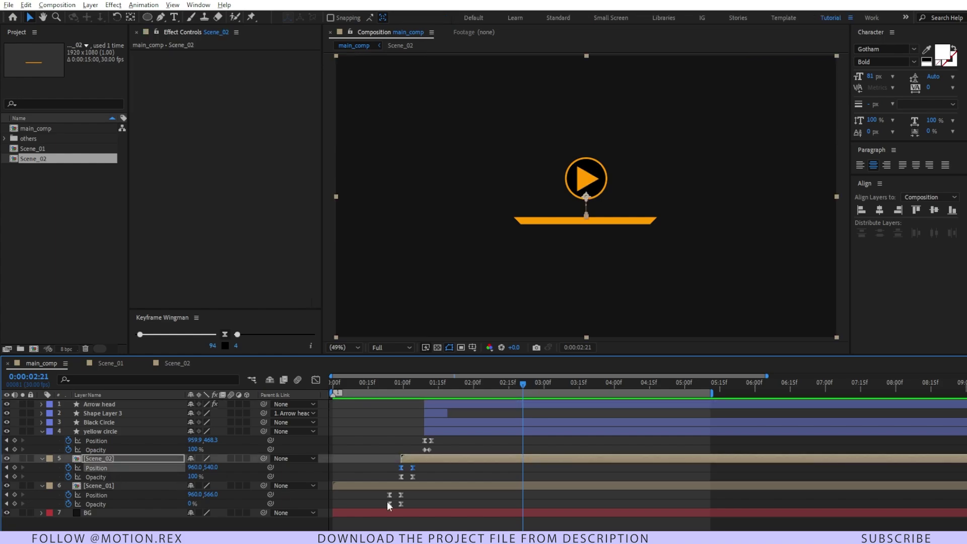
drag(422, 464, 395, 480)
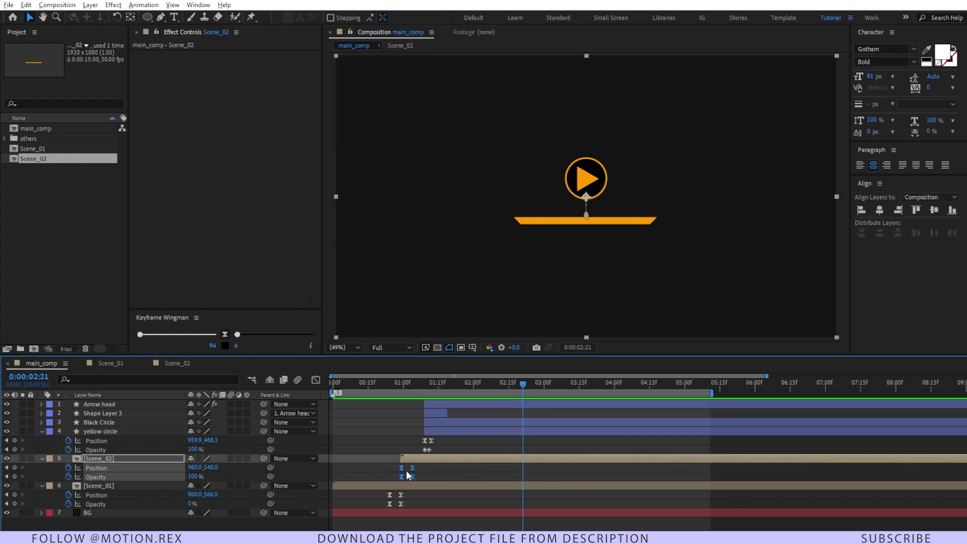
key(ctrl+c)
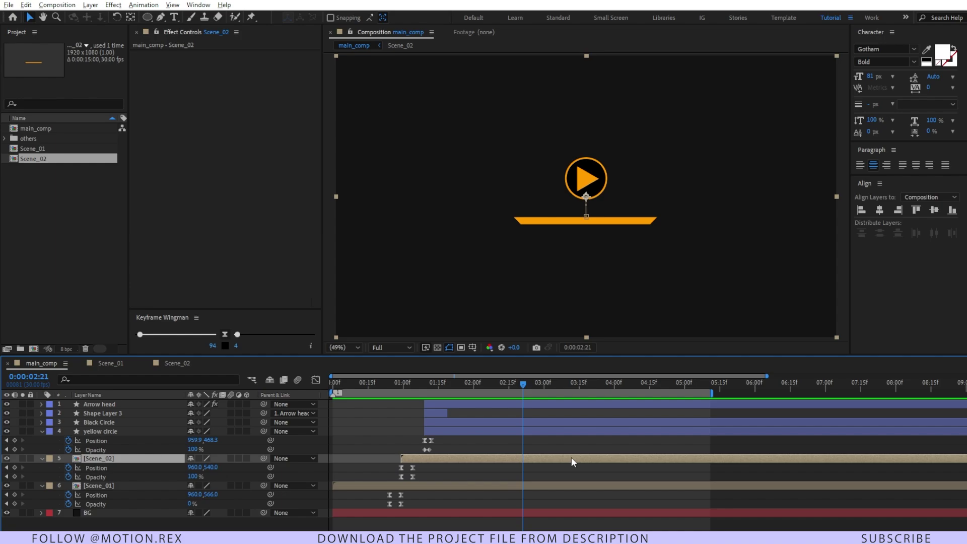
key(ctrl+v)
Step: Time-reverse the pasted Scene_02 Position and Opacity keyframes and preview the laptop's exit
right_click(536, 470)
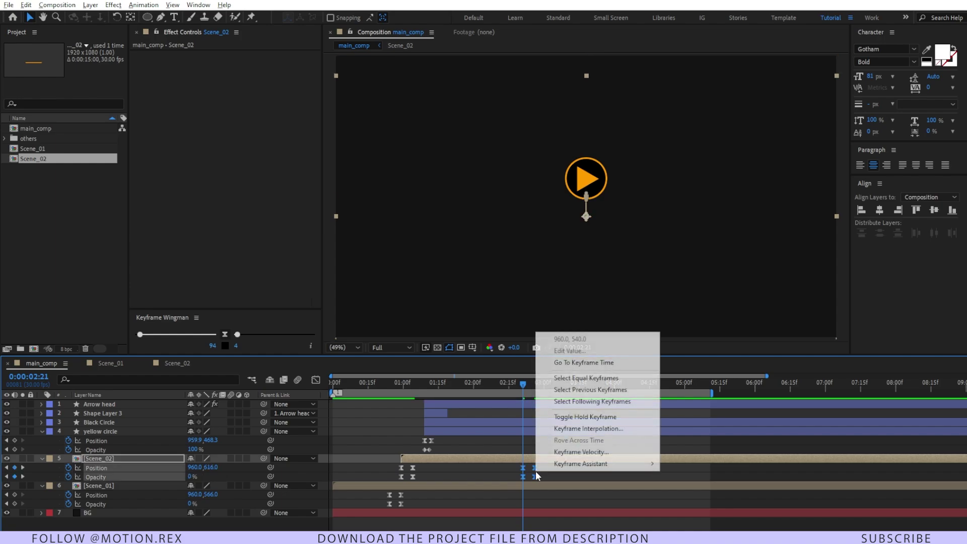
mouse_move(580, 465)
click(773, 467)
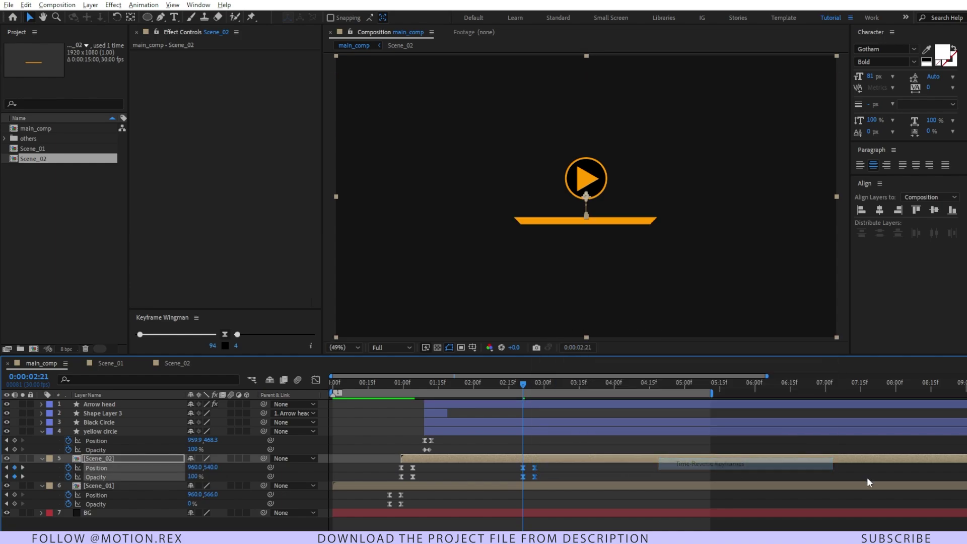
click(482, 386)
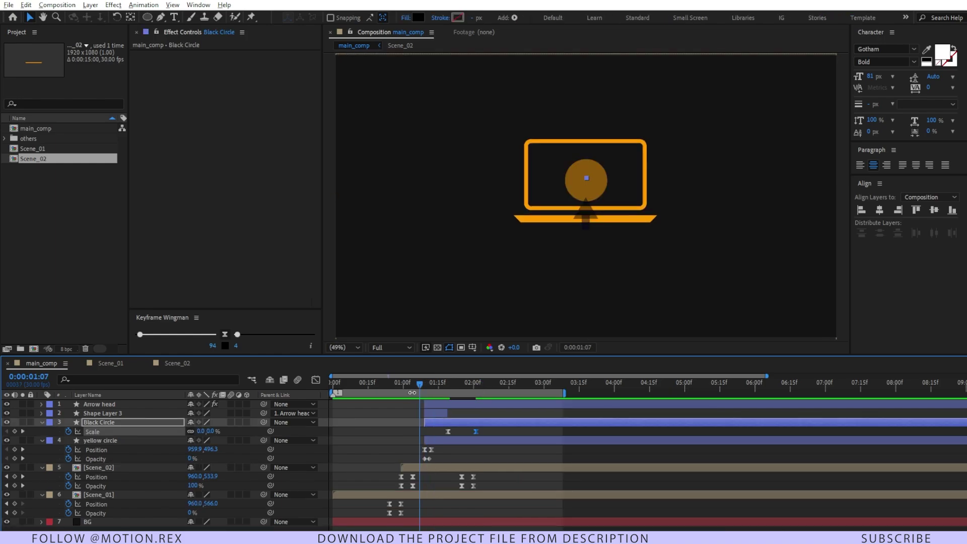
key(space)
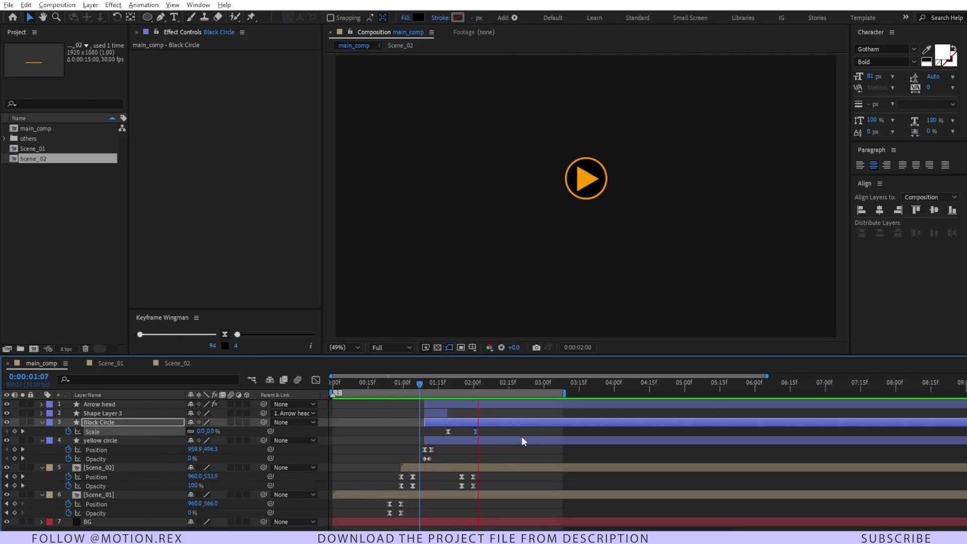
Step: Move the Black Circle's last Scale keyframe to 0:00:02:00, preview the timing and save the project
key(space)
drag(475, 430, 469, 424)
click(436, 382)
key(space)
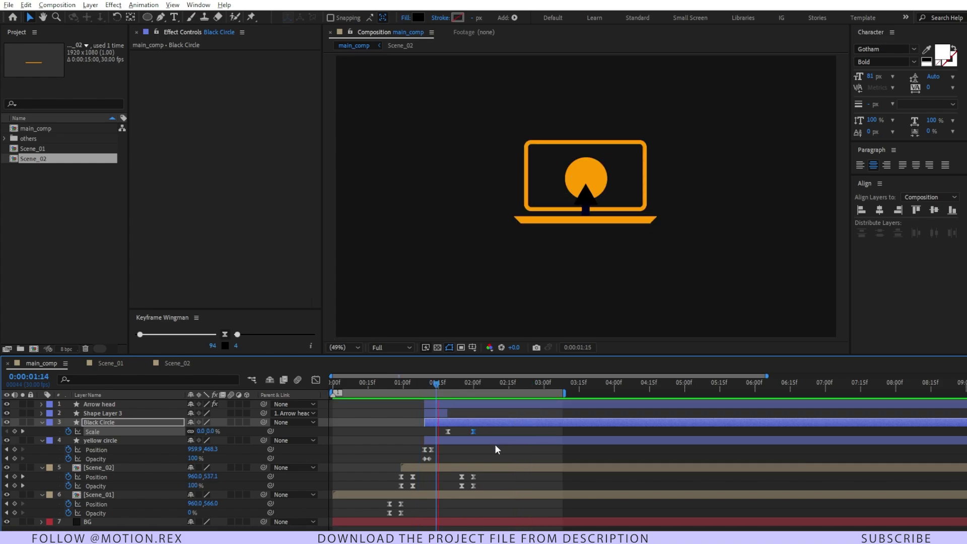
key(space)
key(ctrl+space)
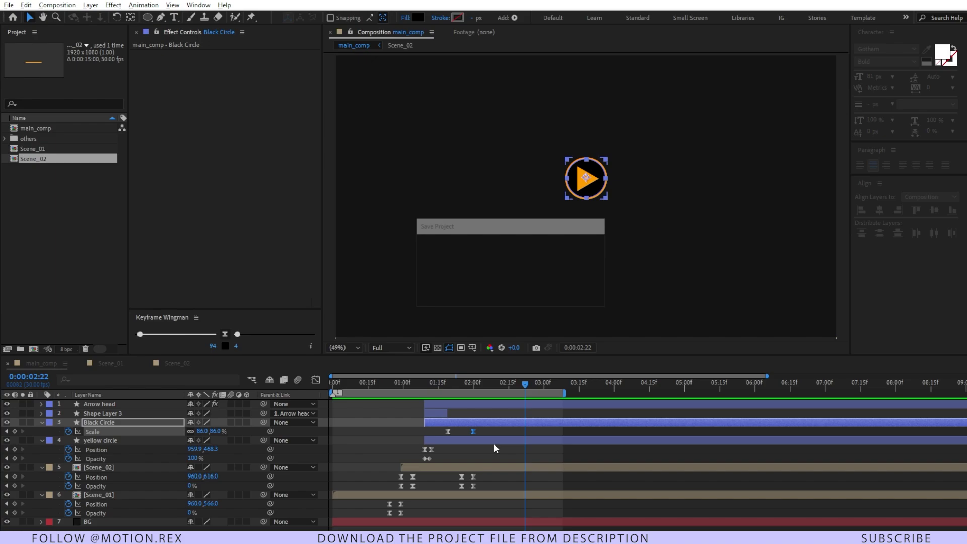
key(Escape)
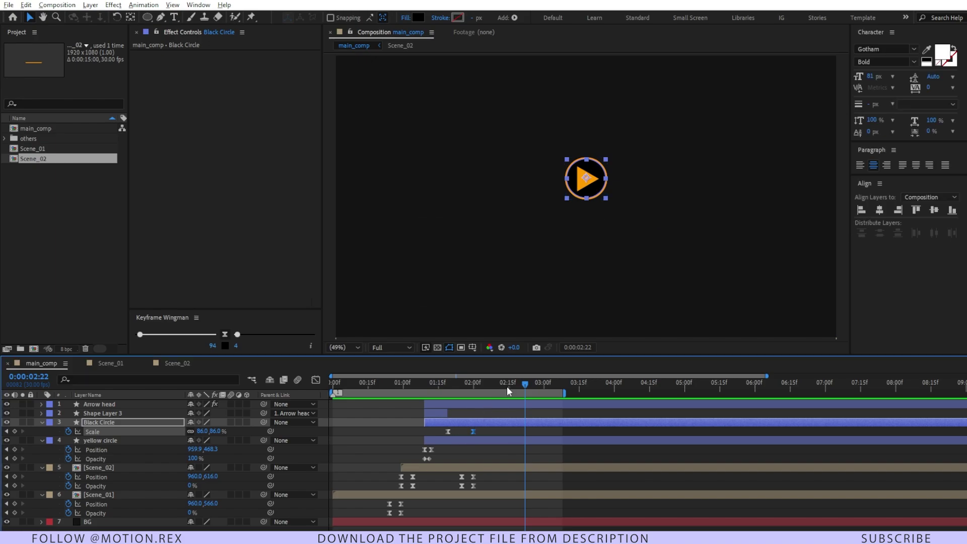
Step: Copy the Arrow head and Shape Layer 3 layers at 0:00:01:14 and create a composition named arrow button
drag(506, 385, 436, 401)
click(441, 412)
click(457, 413)
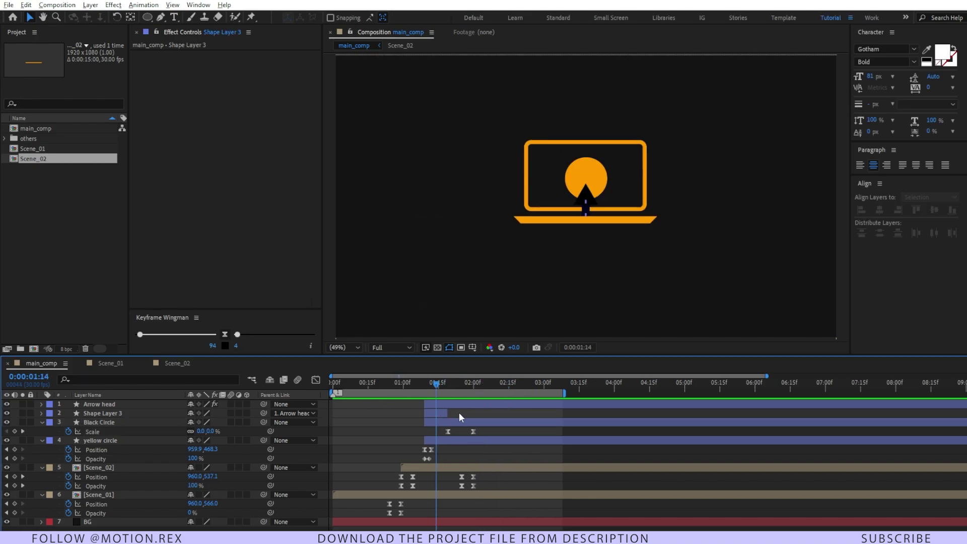
click(455, 402)
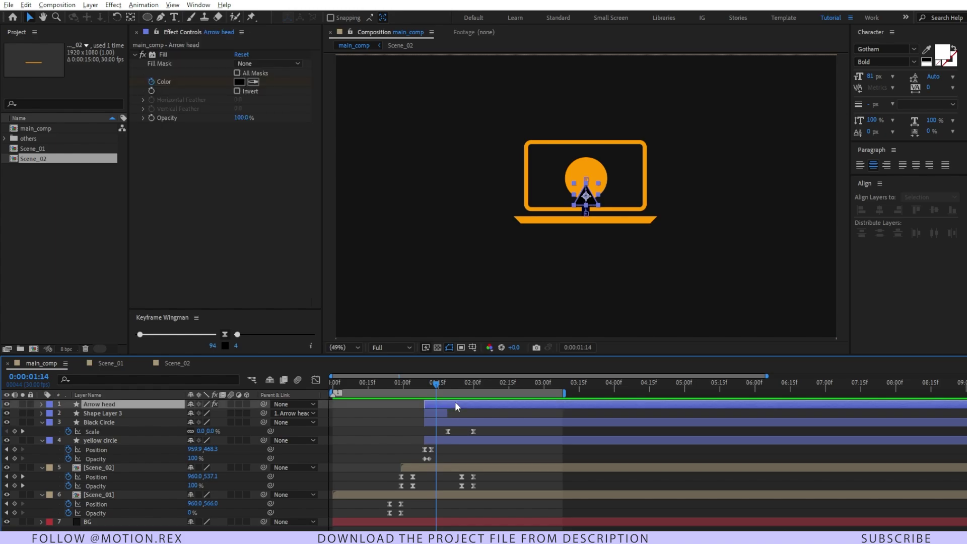
shift+click(434, 414)
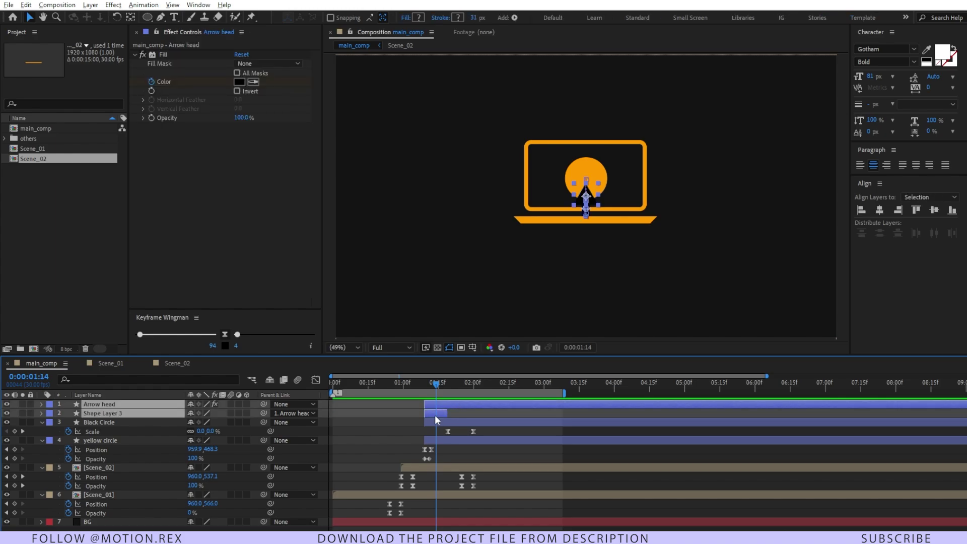
key(ctrl+n)
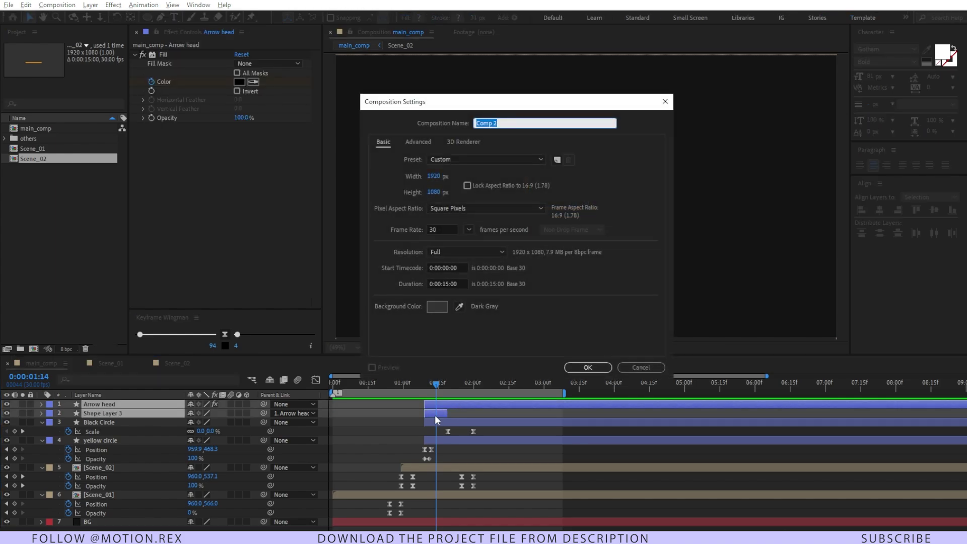
text(arrow button)
key(Return)
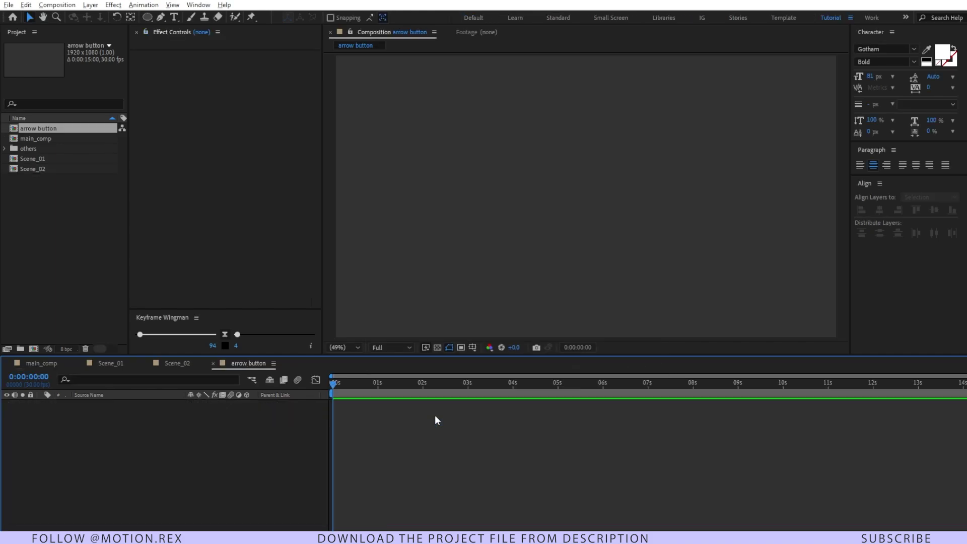
Step: Paste the two arrow layers into arrow button, start them at 0:00:00:00, and duplicate both beneath the originals
key(ctrl+v)
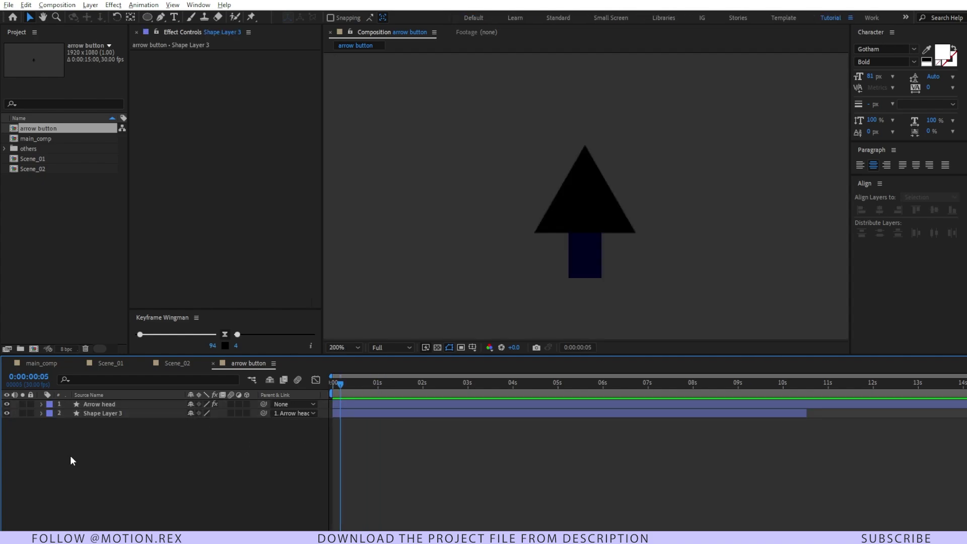
drag(71, 455, 120, 453)
key(ctrl+d)
click(120, 453)
click(125, 428)
shift+click(122, 422)
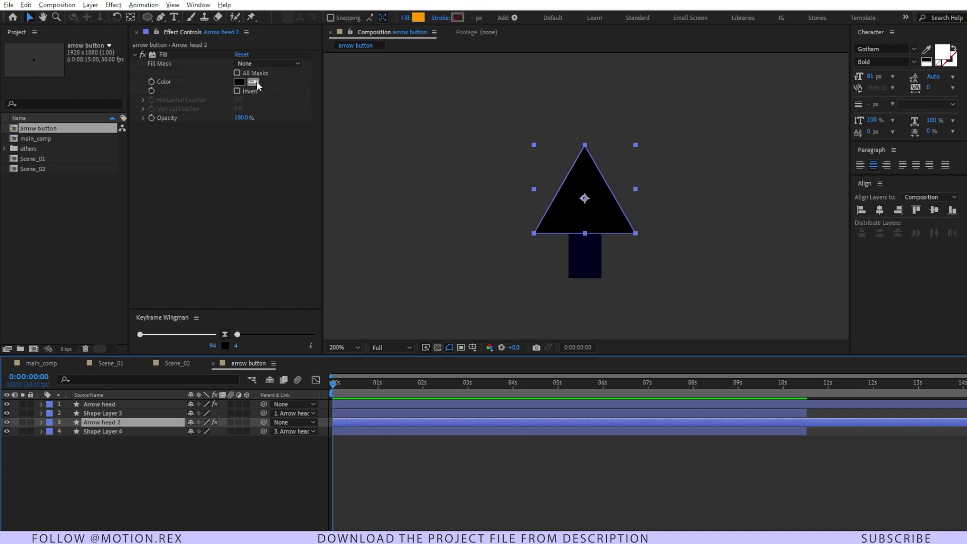
Step: Set the Fill color of Arrow head 2 to the shape's orange and copy that Fill effect onto Shape Layer 4
click(253, 82)
click(420, 16)
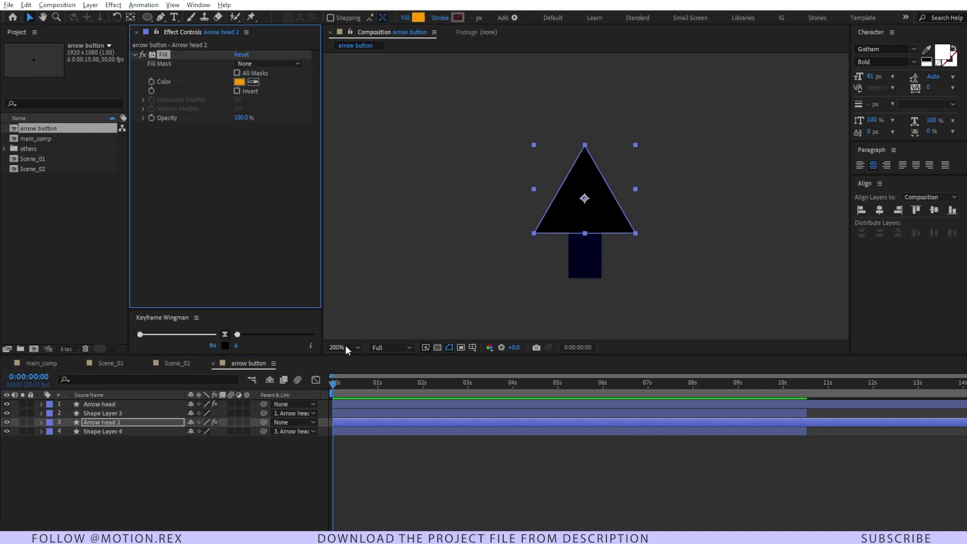
click(117, 430)
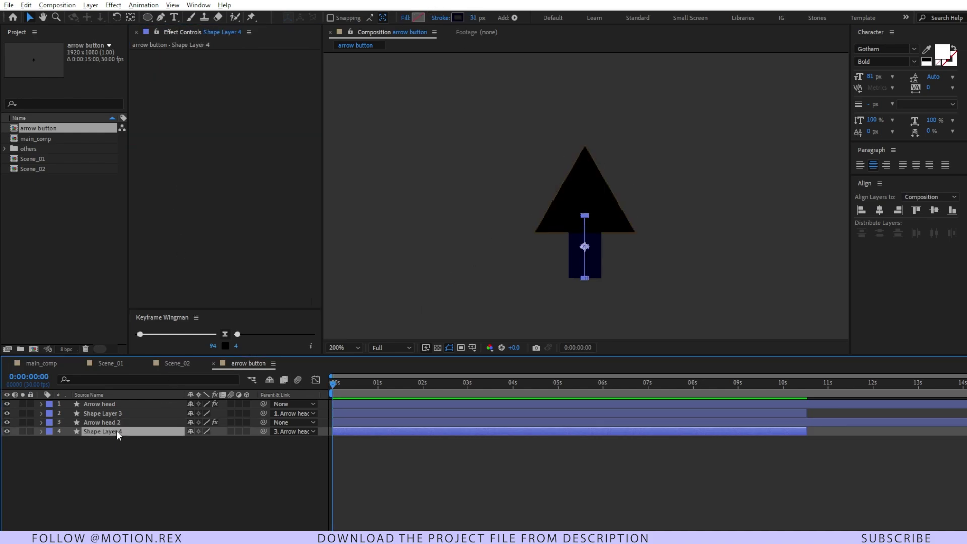
key(ctrl+v)
click(134, 487)
Step: Scale Arrow head 2 to 65% and Shape Layer 4 to 183.4, 117.0% to form an orange outline
drag(97, 442, 103, 421)
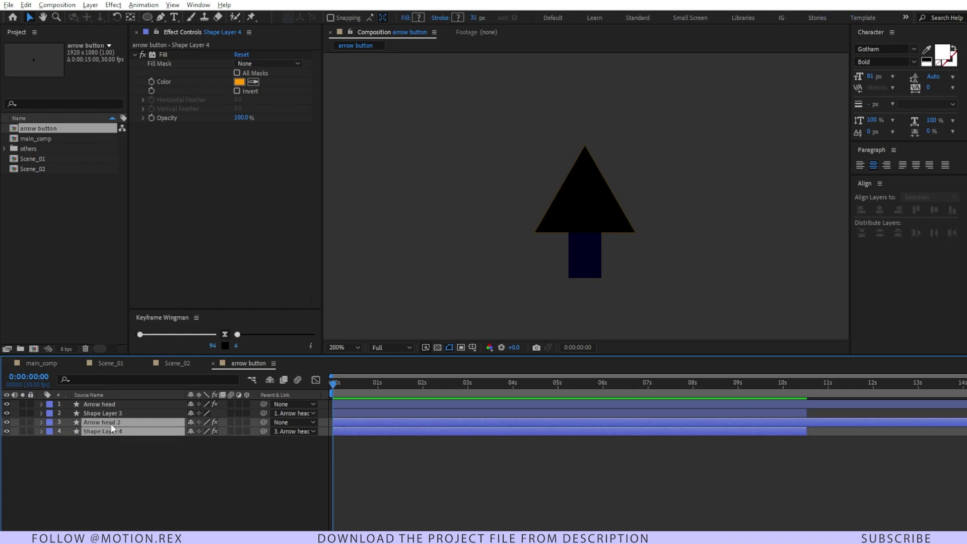
key(s)
drag(215, 431, 224, 430)
click(114, 464)
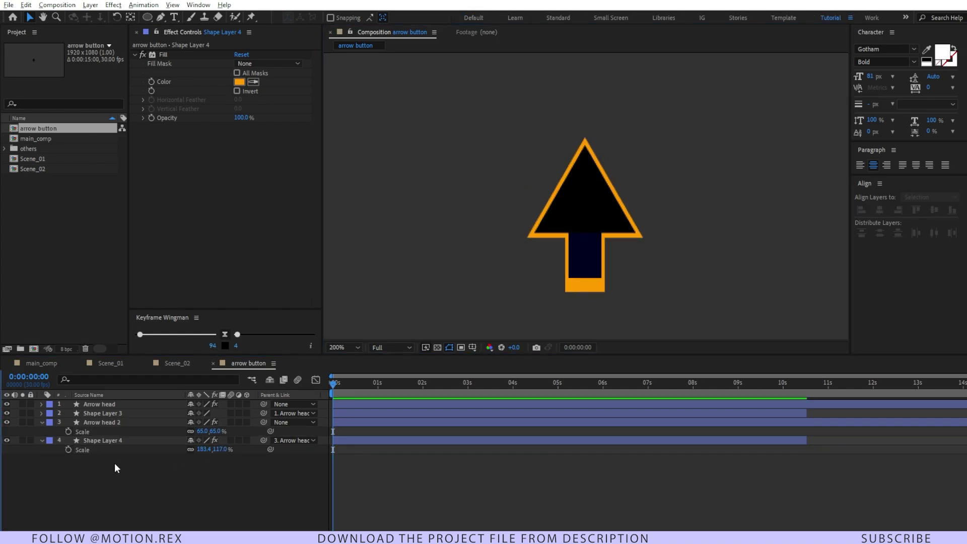
Step: Place the arrow button composition as the top layer of main_comp, starting at about 0:00:02:03
click(42, 363)
click(61, 202)
click(35, 138)
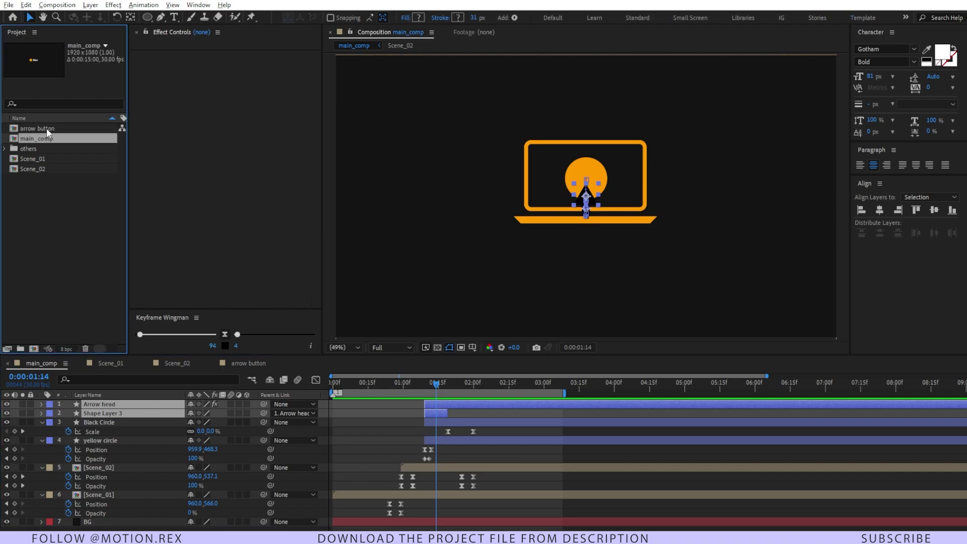
drag(72, 130, 99, 404)
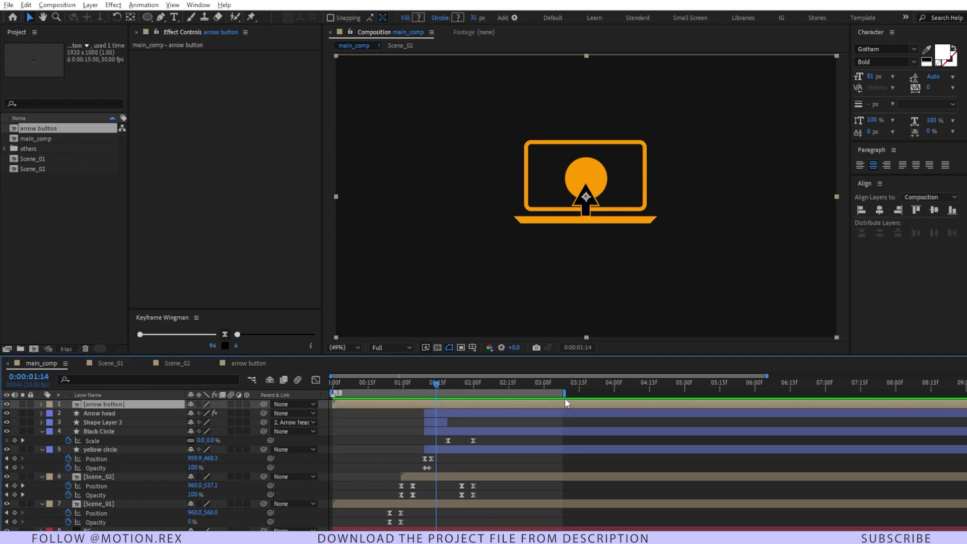
key([)
drag(469, 385, 483, 388)
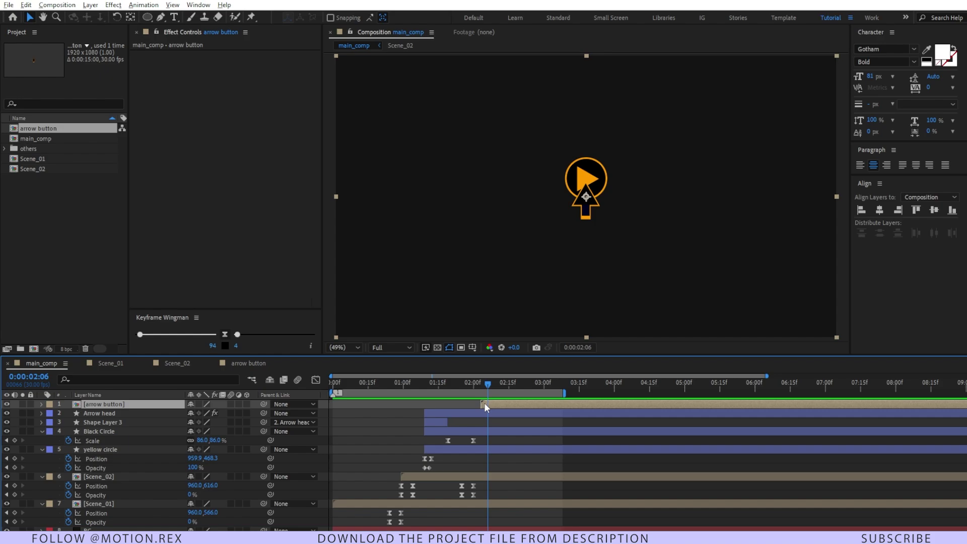
Step: Rotate the arrow button layer to -27° and move it below and to the right of the play button
key(r)
drag(210, 418, 196, 418)
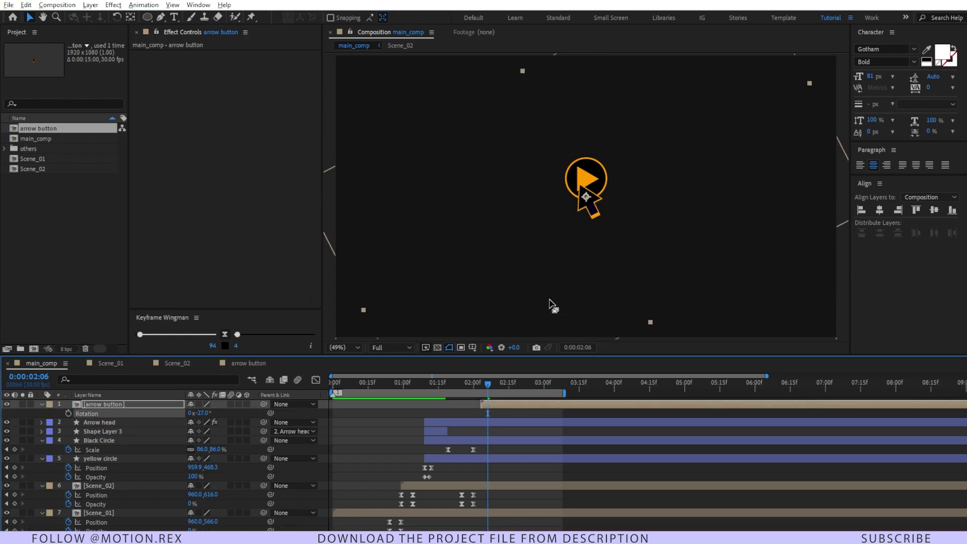
drag(587, 217, 641, 242)
Step: Keyframe arrow button's Position from 1166.2, 638.0 at 0:00:02:03 to 1004.9, 517.5 on the play button at 0:00:02:11
drag(488, 384, 481, 384)
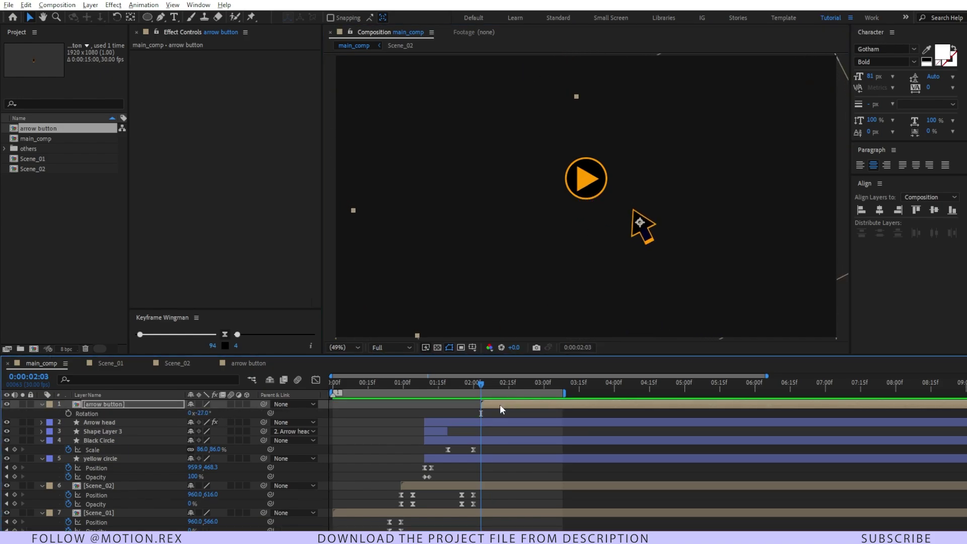
click(499, 405)
key(alt+shift+p)
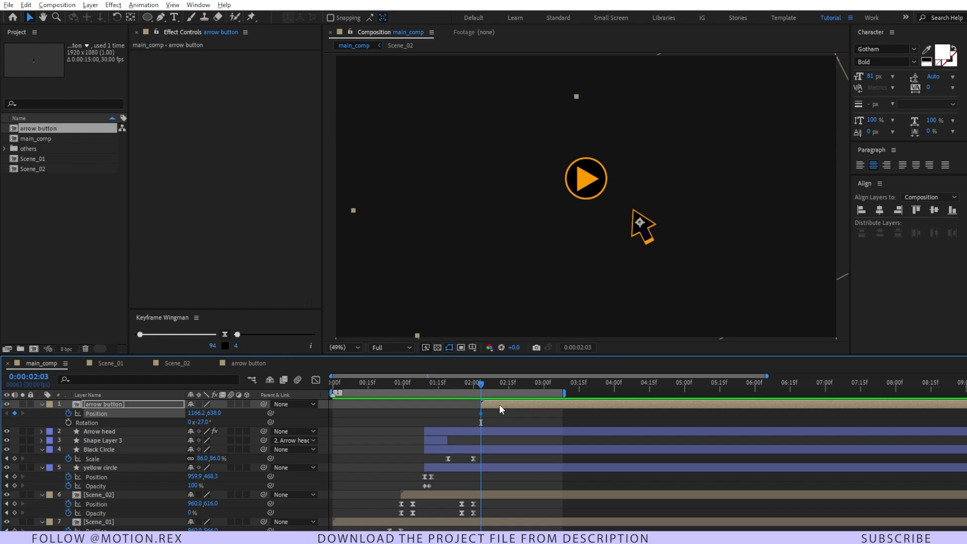
click(479, 416)
drag(482, 386, 500, 387)
drag(657, 242, 616, 212)
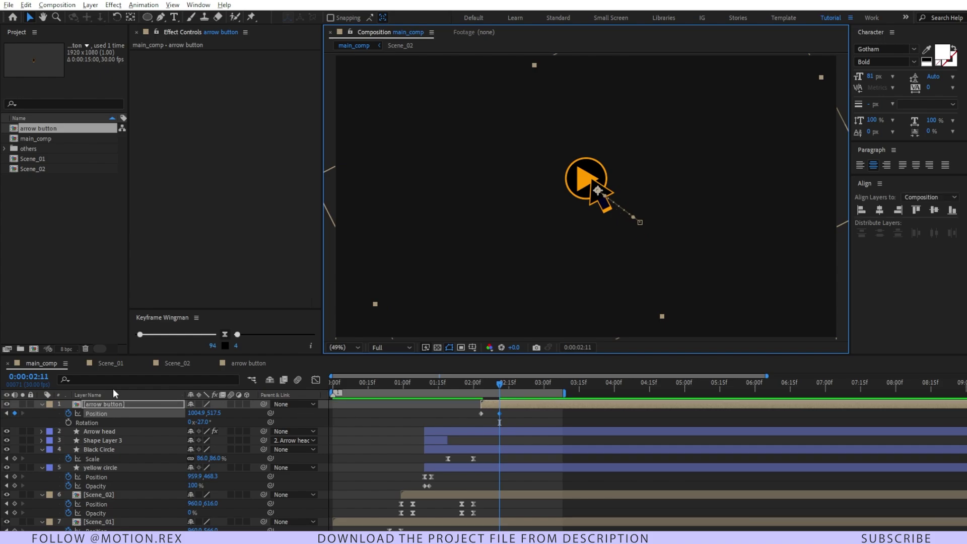
Step: Scale the arrow button layer down to 60%
key(s)
drag(220, 414, 206, 420)
click(480, 384)
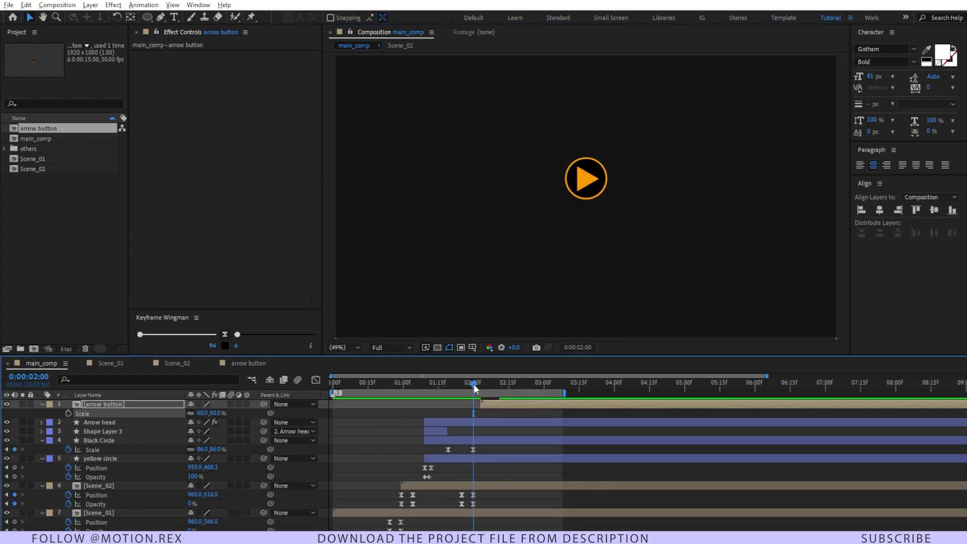
Step: Apply the Keyframe Wingman easing of 94 and 4 to arrow button's two Position keyframes
key(p)
drag(514, 411, 451, 416)
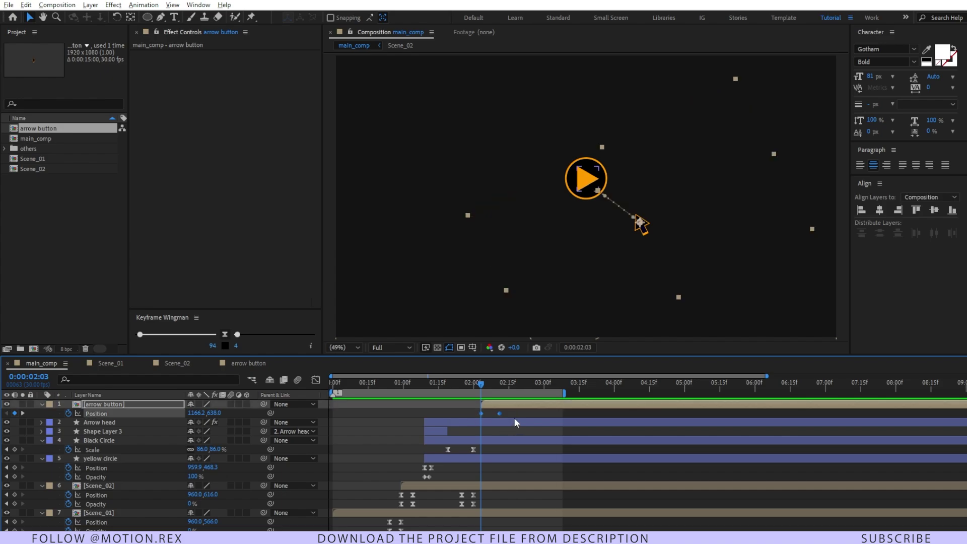
click(224, 343)
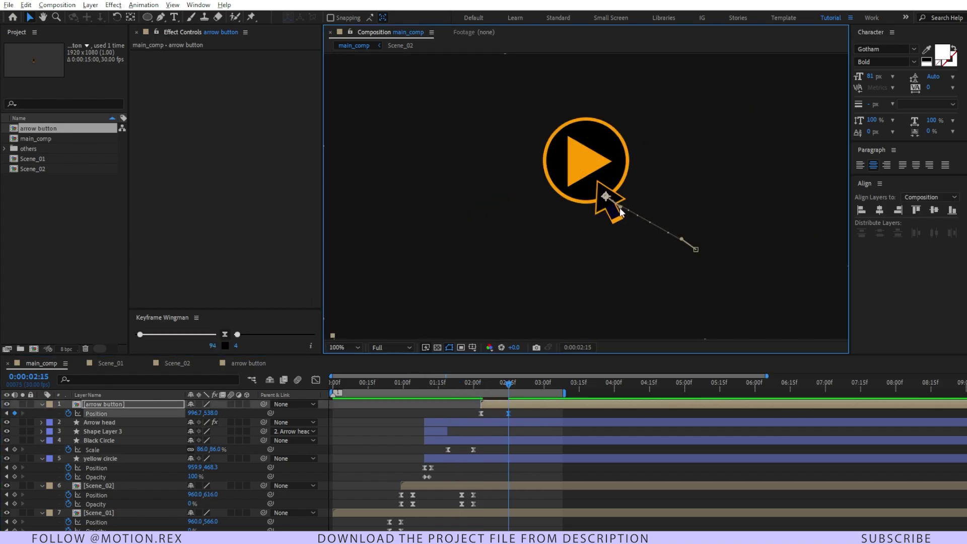
Step: Set arrow button's last Position keyframe to 996.7, 538.0 at 0:00:02:15 and bend its motion path into a curve
drag(620, 208, 615, 220)
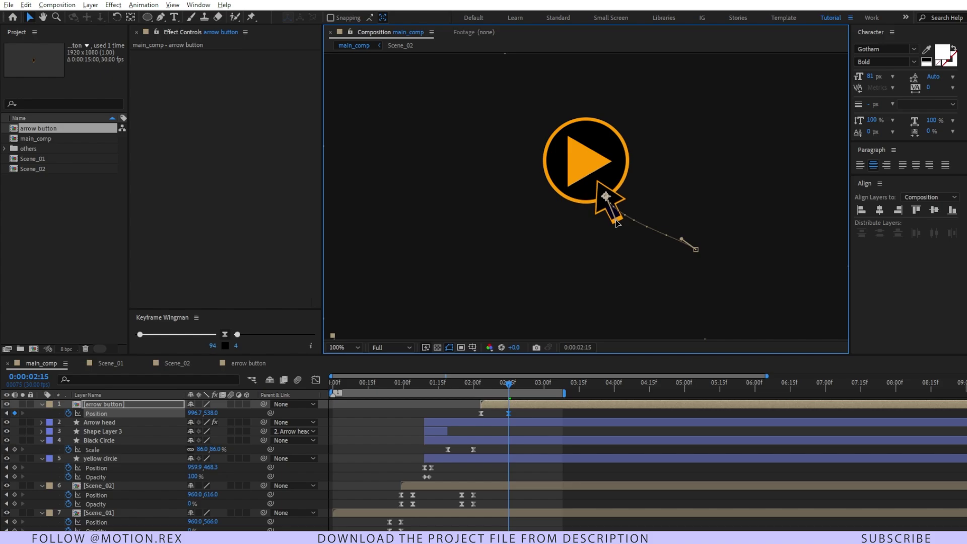
drag(681, 240, 689, 218)
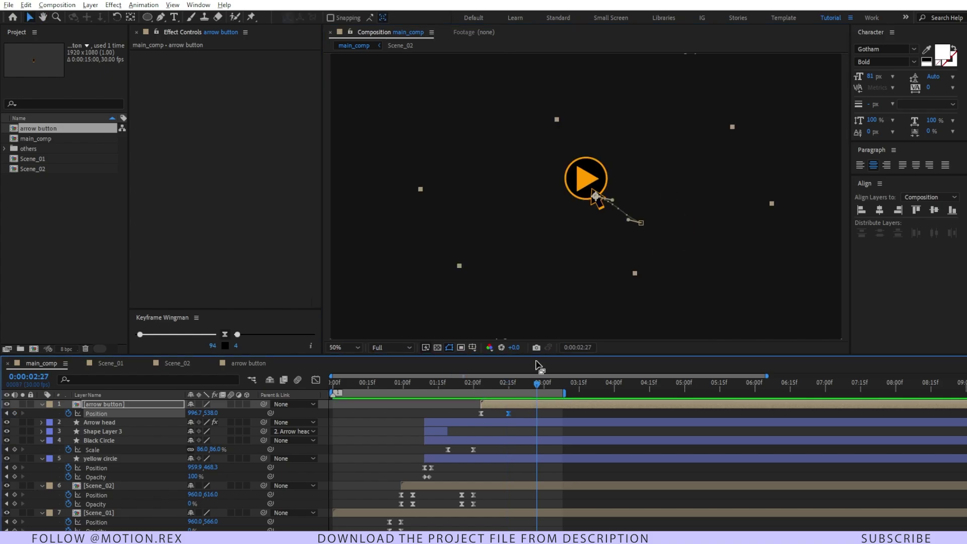
click(452, 416)
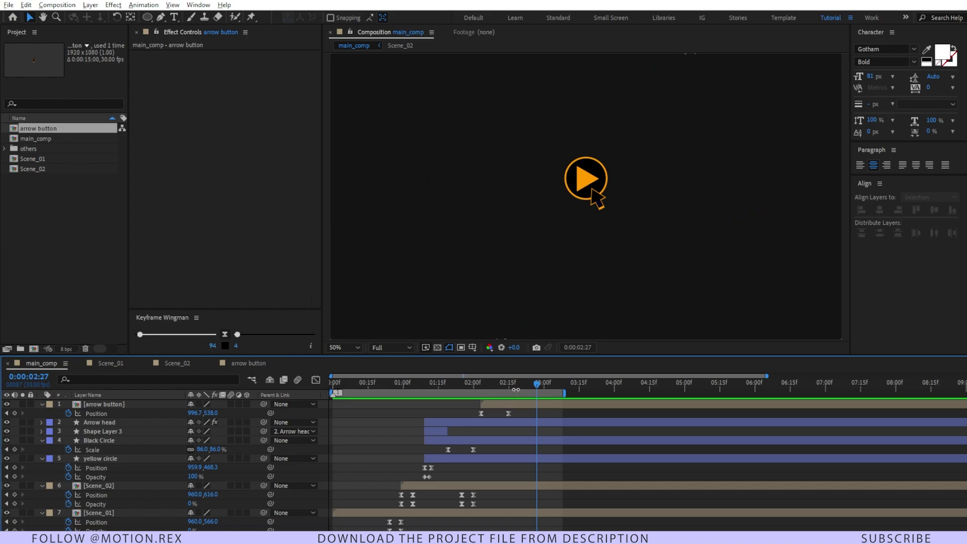
Step: Keyframe arrow button's Scale at 60% at 0:00:02:15 and at 45% at 0:00:02:25
key(j)
click(510, 401)
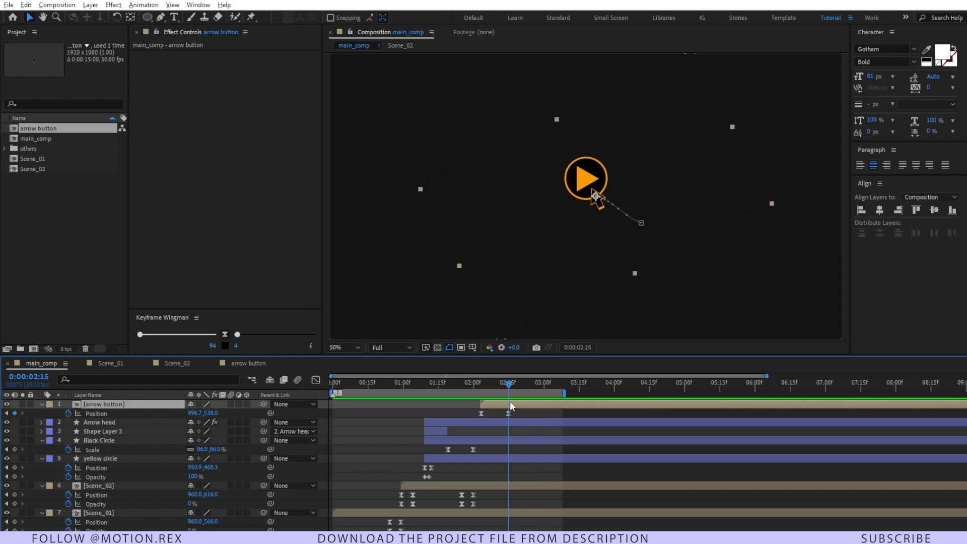
key(alt+shift+s)
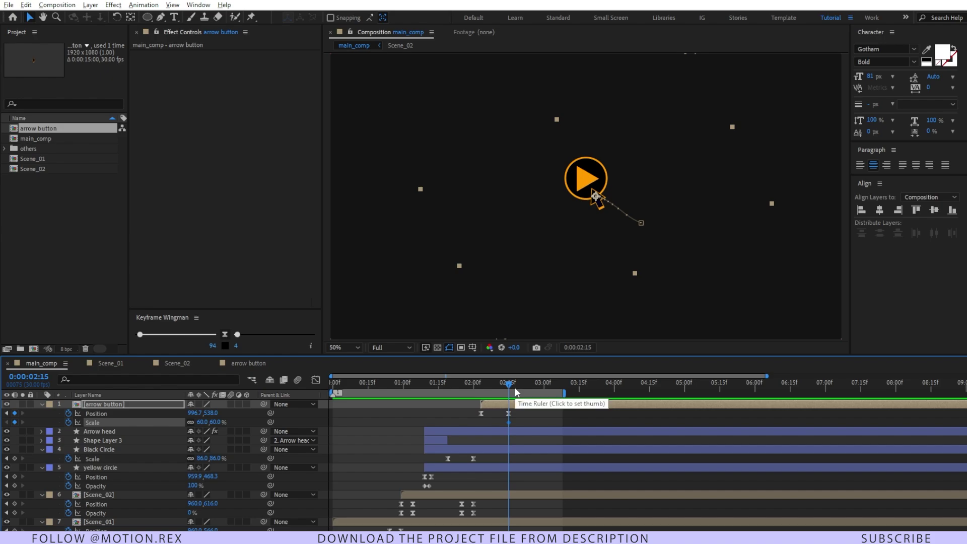
key(shift+Page_Down)
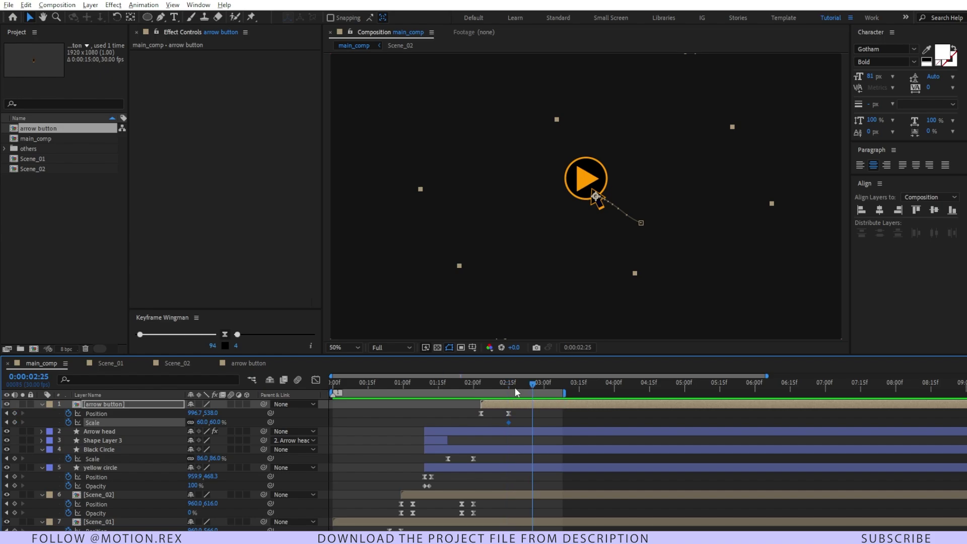
click(215, 422)
text(30)
key(Tab)
text(45)
key(Return)
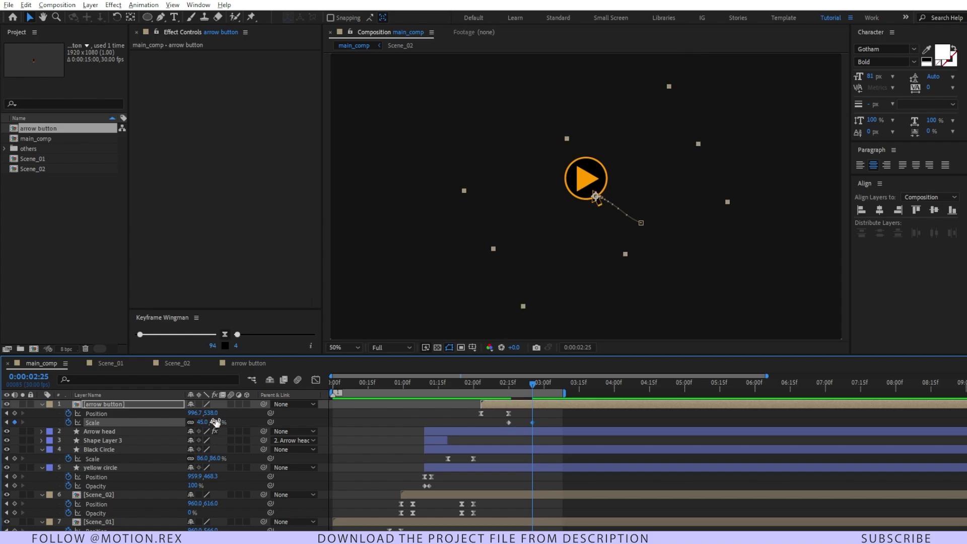
Step: Add a 60% Scale keyframe to the arrow button layer at 0:00:03:05
key(shift+Page_Down)
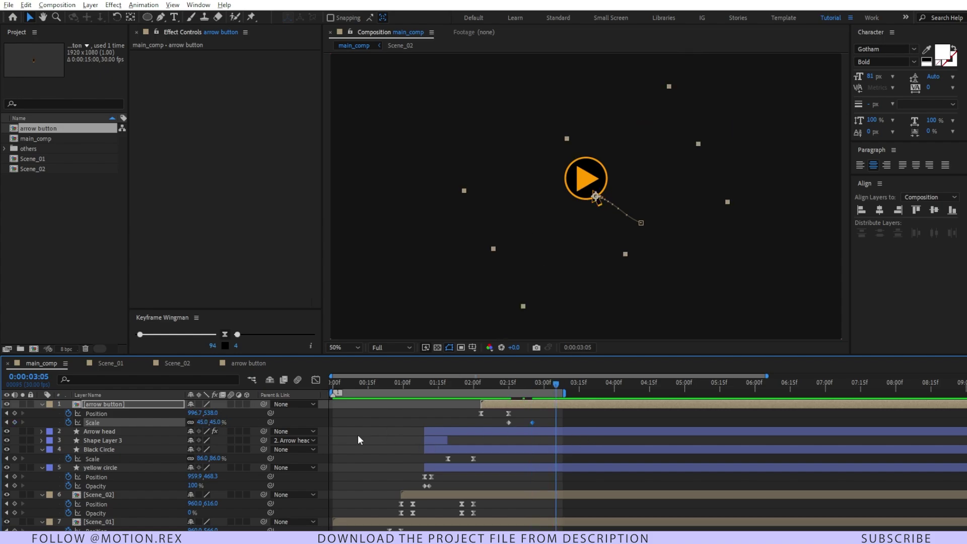
click(224, 421)
text(60)
key(Return)
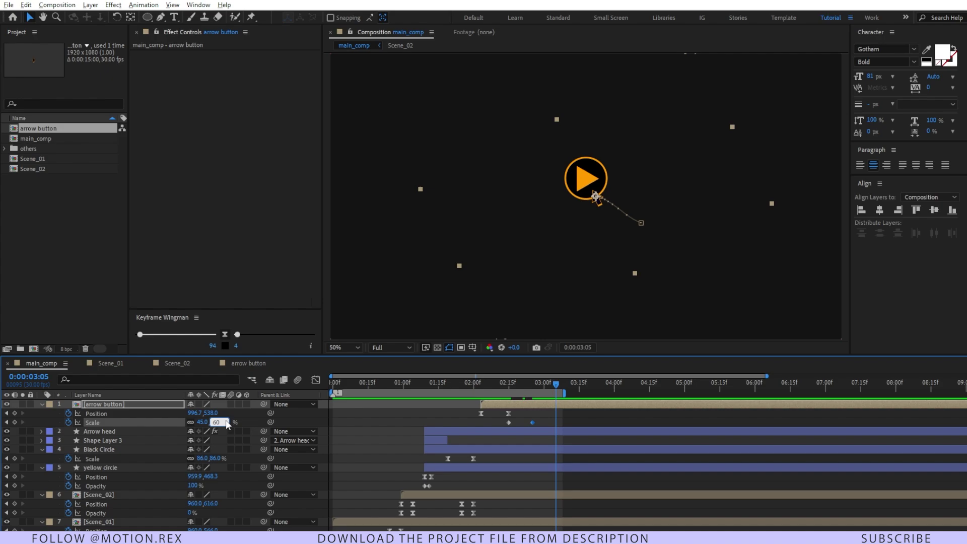
Step: Preview the cursor's click and tighten arrow button's three Scale keyframes to 0:00:02:15, 0:00:02:20 and 0:00:02:25
drag(554, 384, 511, 388)
key(space)
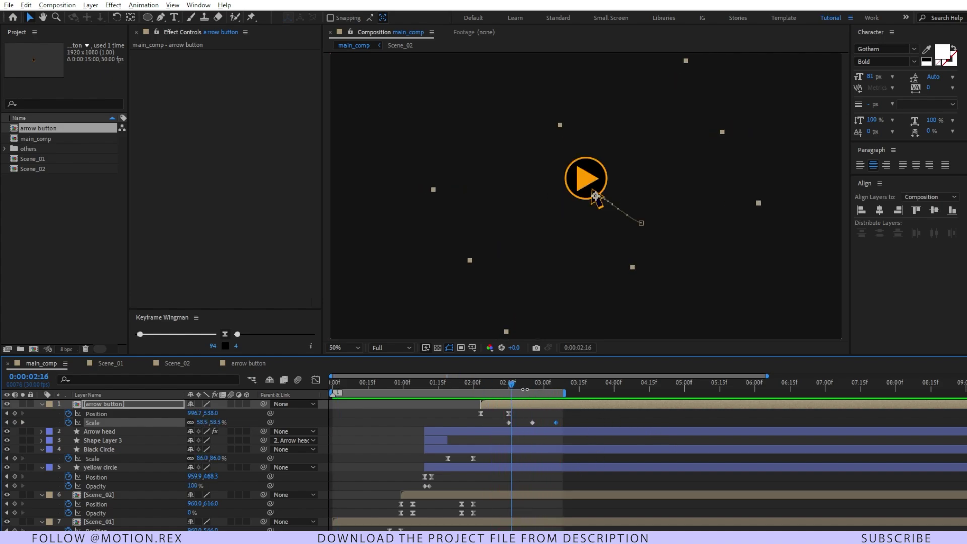
key(space)
key(space)
click(410, 421)
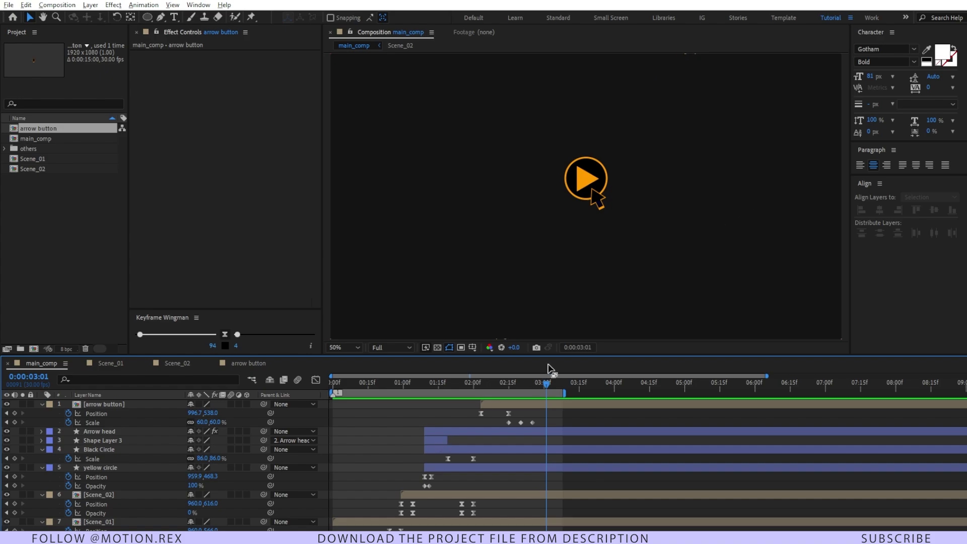
Step: Create a 1920 x 1080, 30 fps, 15-second composition named Scene_03 and colour its Hub text black (000000)
drag(550, 384, 546, 384)
key(ctrl+k)
text(Scene_03)
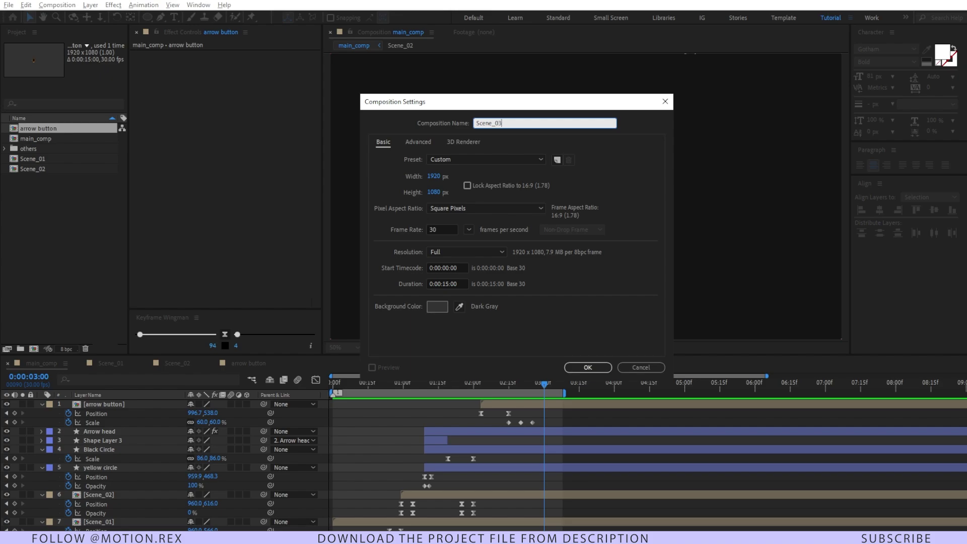
key(Return)
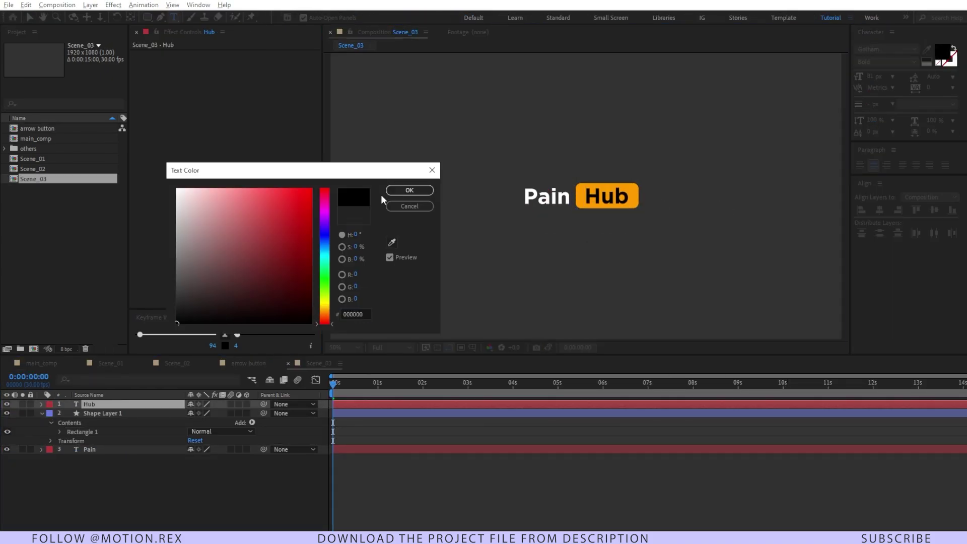
click(410, 189)
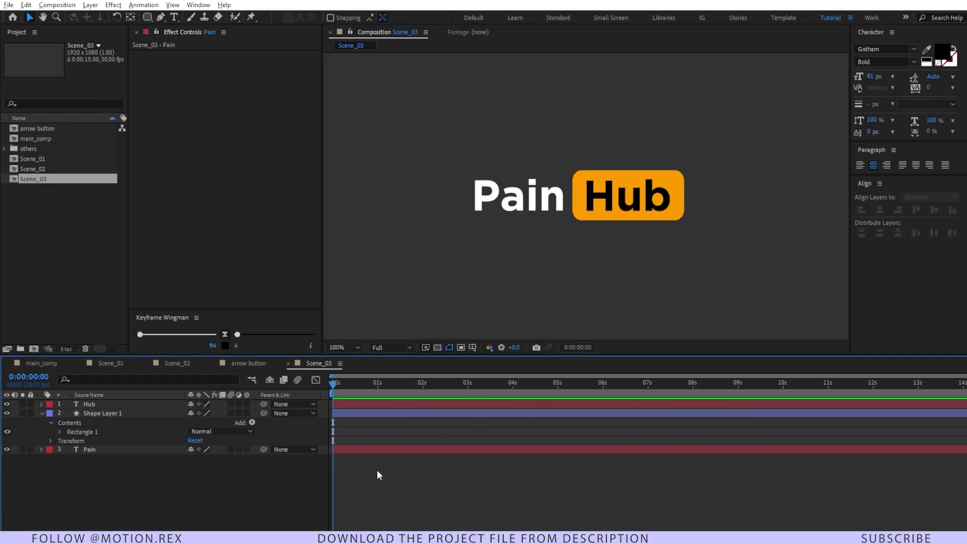
Step: Apply the typewriter text animation preset to the Pain text layer
click(354, 448)
key(ctrl+space)
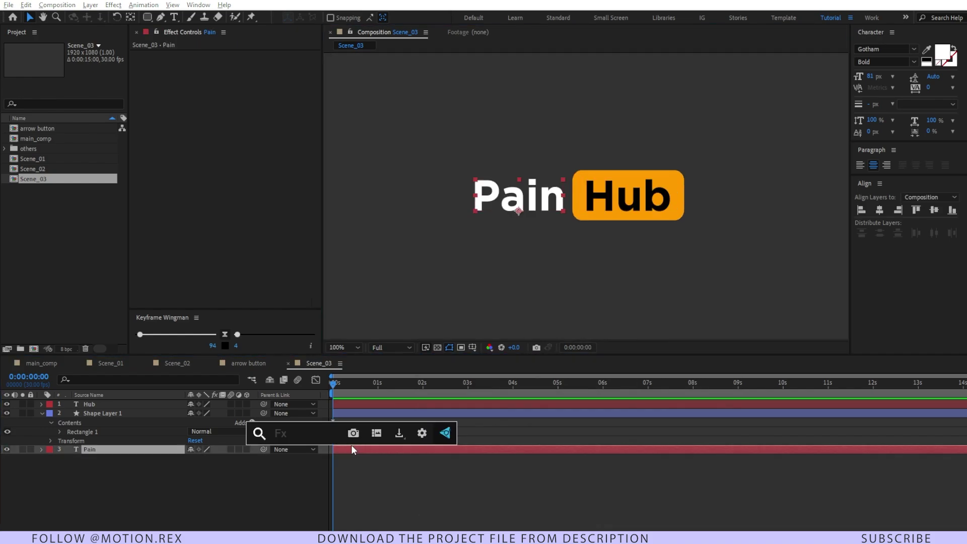
text(type)
key(Return)
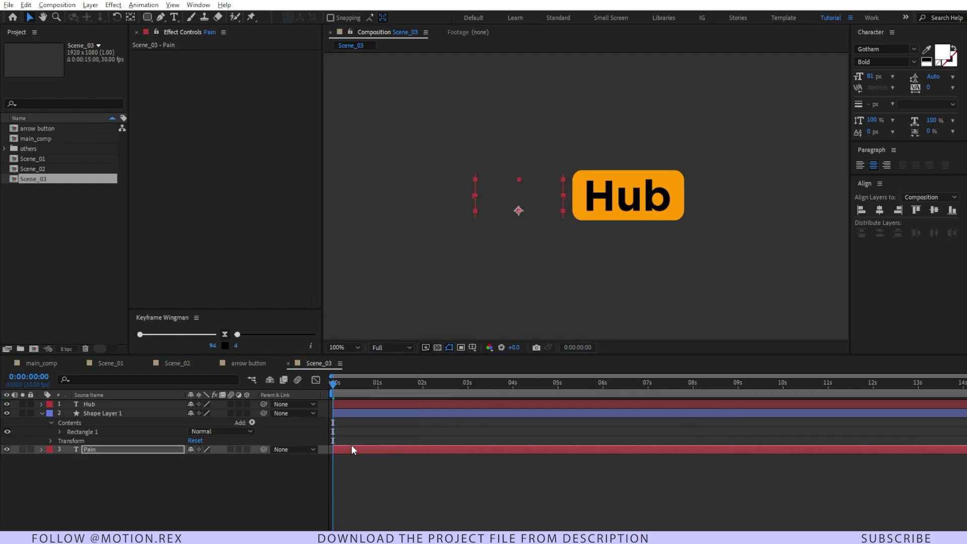
Step: Speed up the Pain text's typing by moving the last Range Selector Start keyframe to 0:00:00:08, and preview it
key(u)
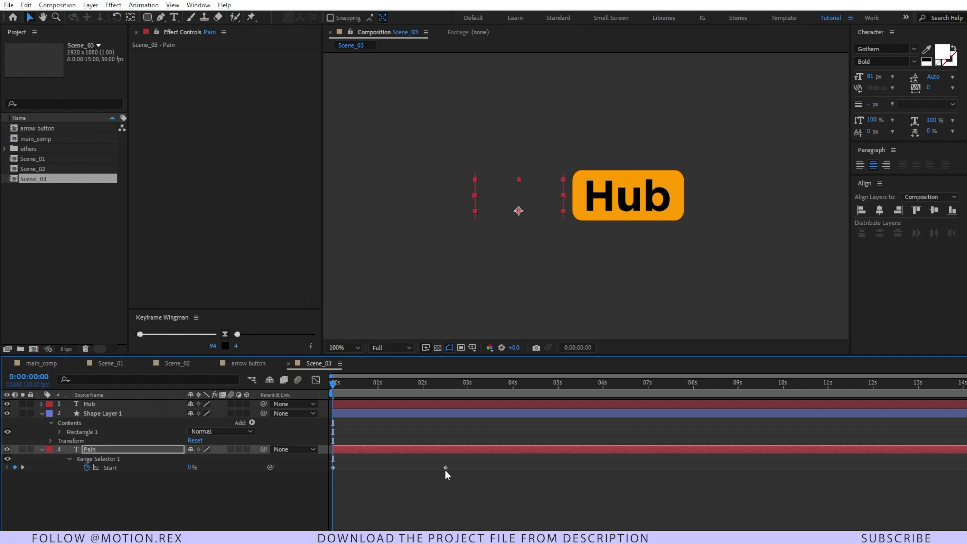
drag(446, 468, 427, 467)
key(space)
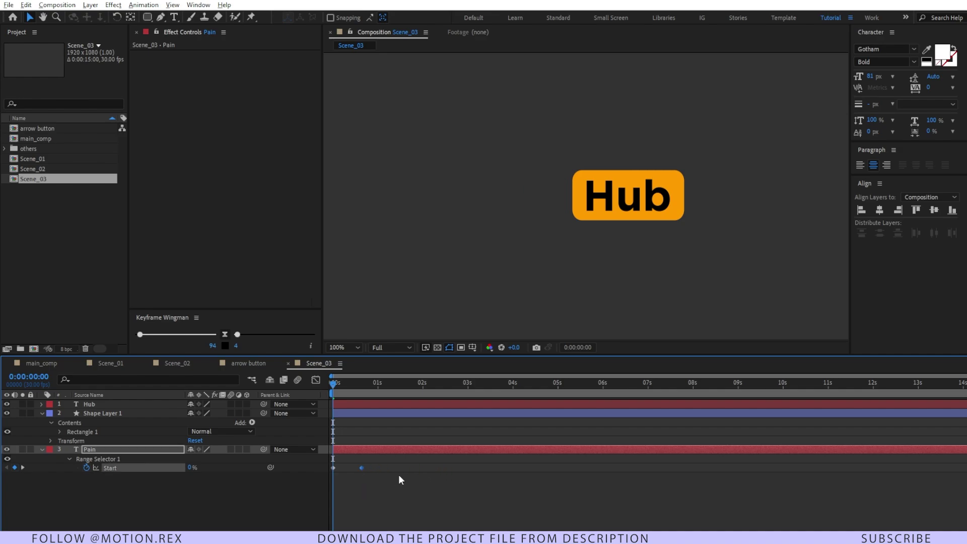
drag(361, 468, 345, 468)
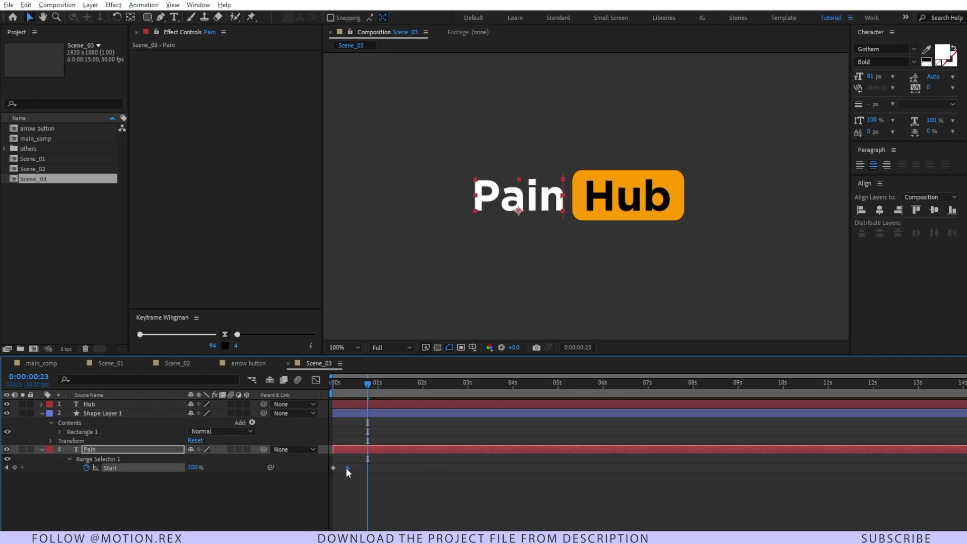
key(space)
key(space)
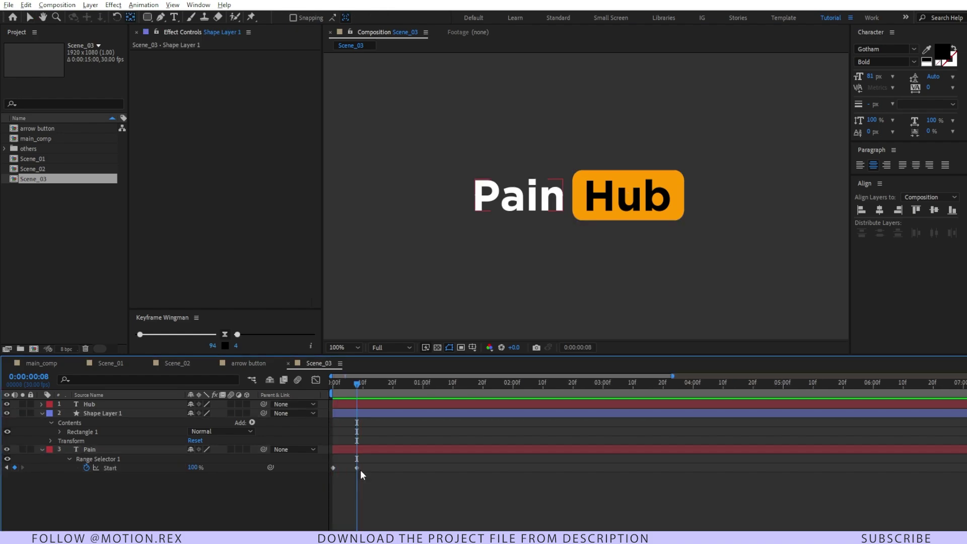
Step: Move Shape Layer 1's anchor point to the lower-left corner of the orange rectangle
key(v)
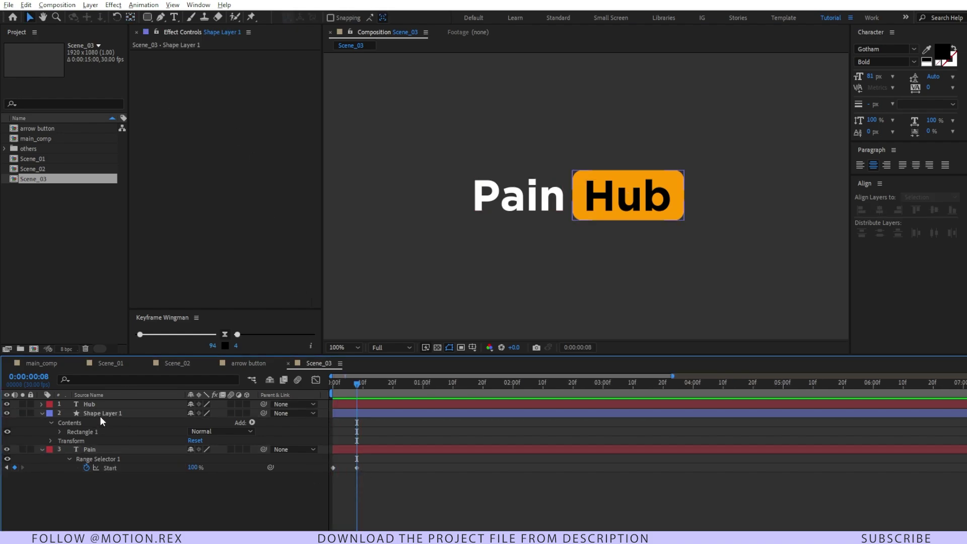
click(100, 414)
click(131, 17)
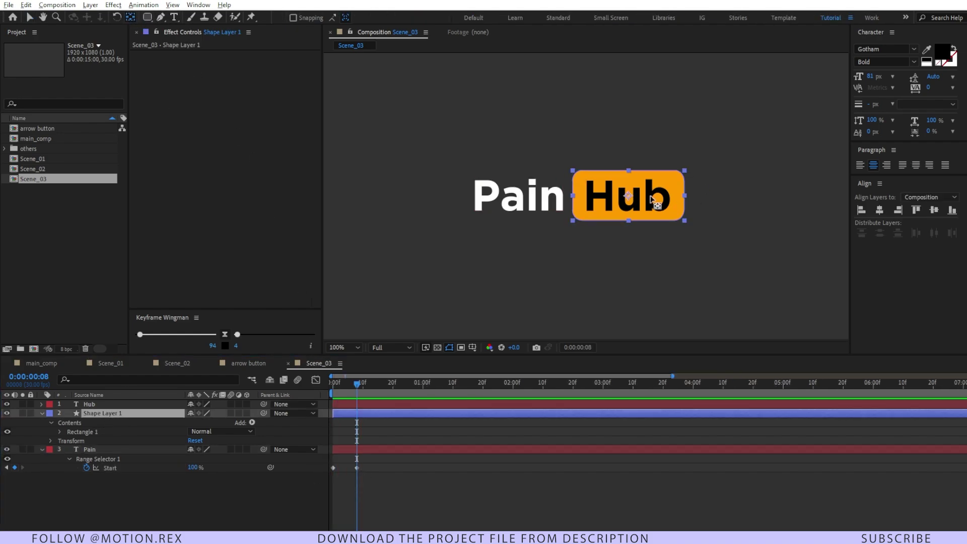
drag(628, 196, 575, 219)
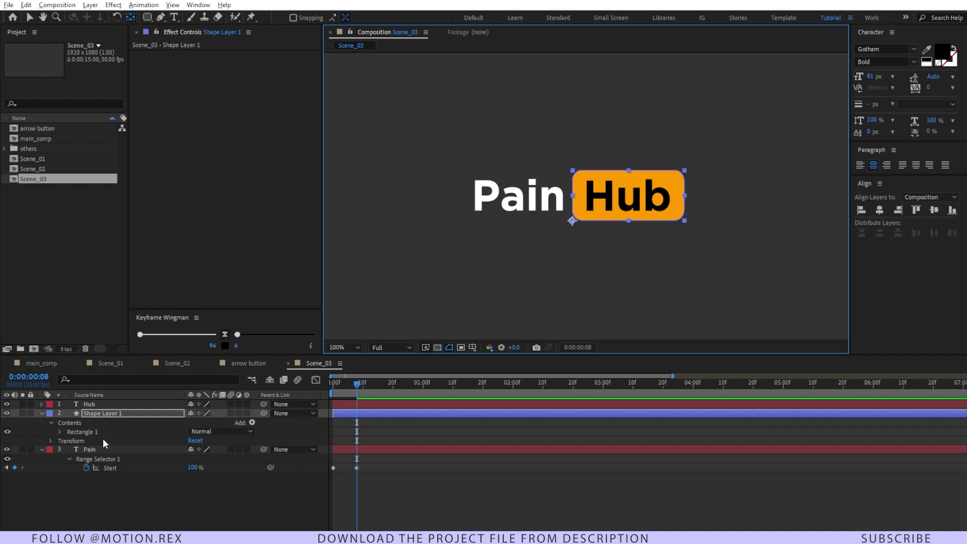
Step: Keyframe Shape Layer 1's Rotation from -36° at 0:00:00:08 to 0° at 0:00:00:19
click(101, 413)
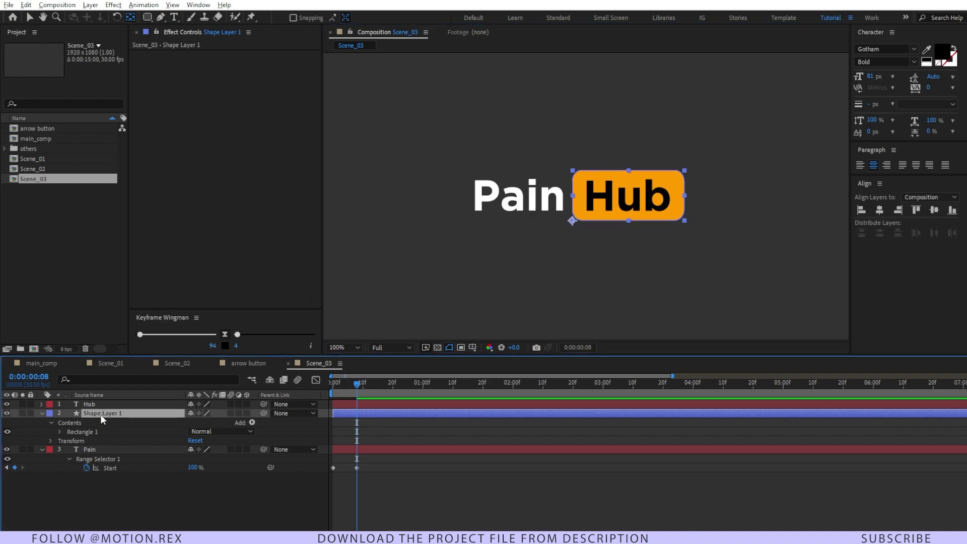
key(alt+shift+r)
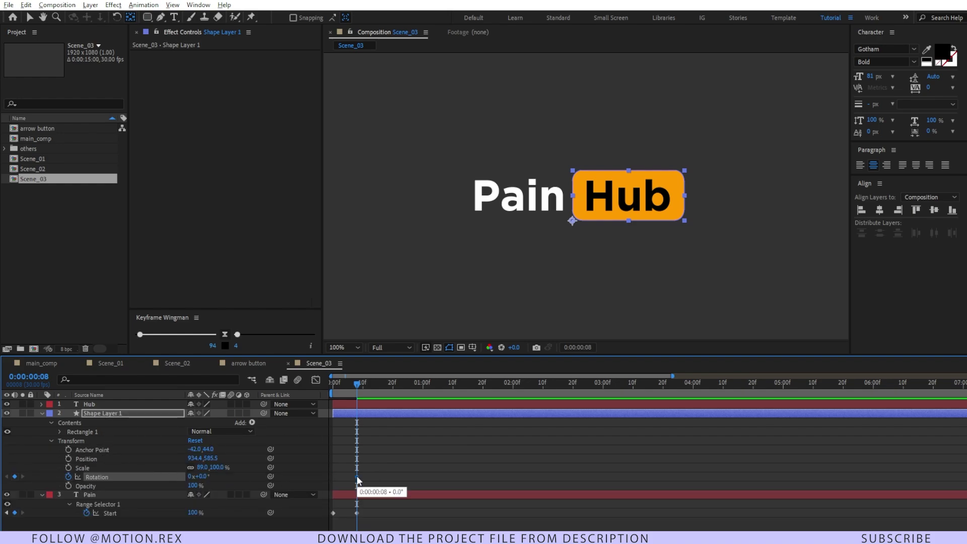
drag(375, 477, 390, 477)
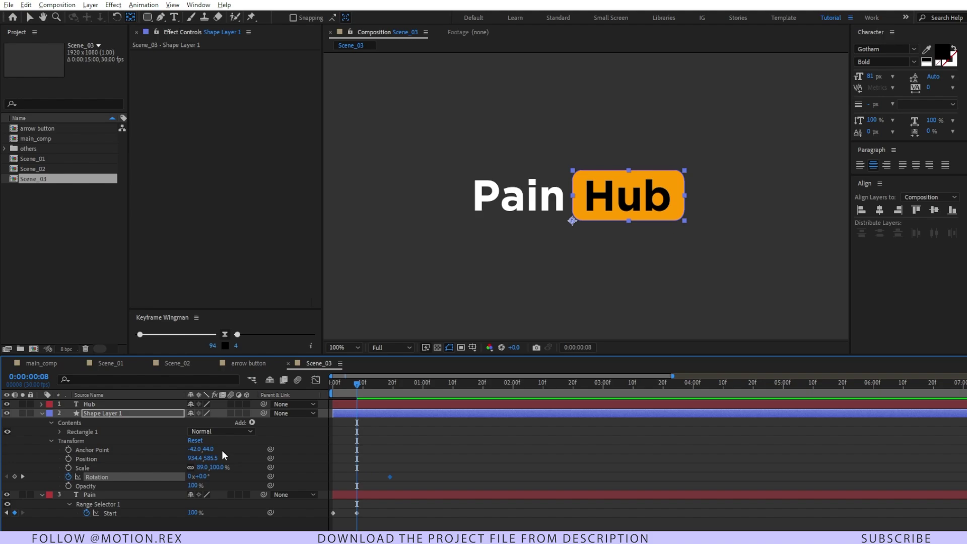
drag(202, 476, 186, 474)
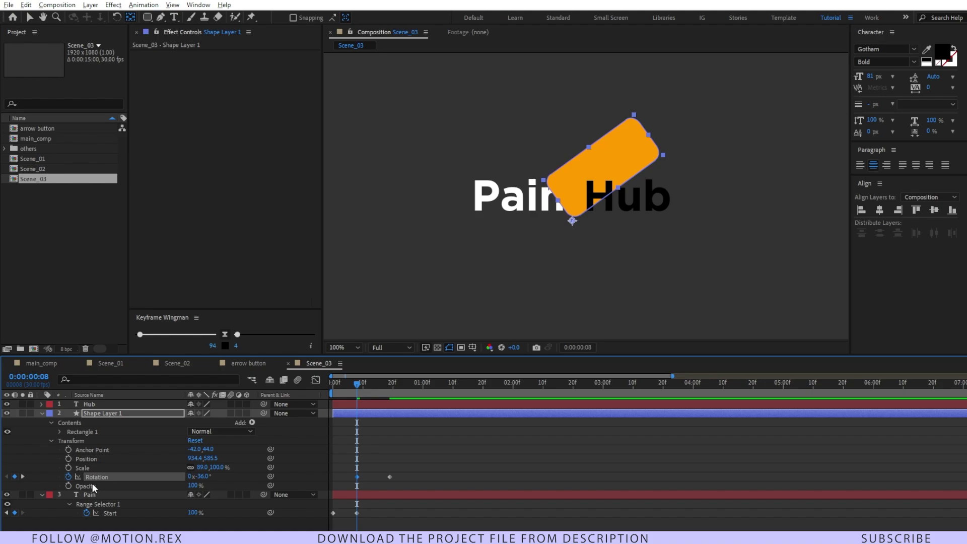
Step: Keyframe Shape Layer 1's Opacity from 0% at 0:00:00:08 to 100% at 0:00:00:19
click(68, 485)
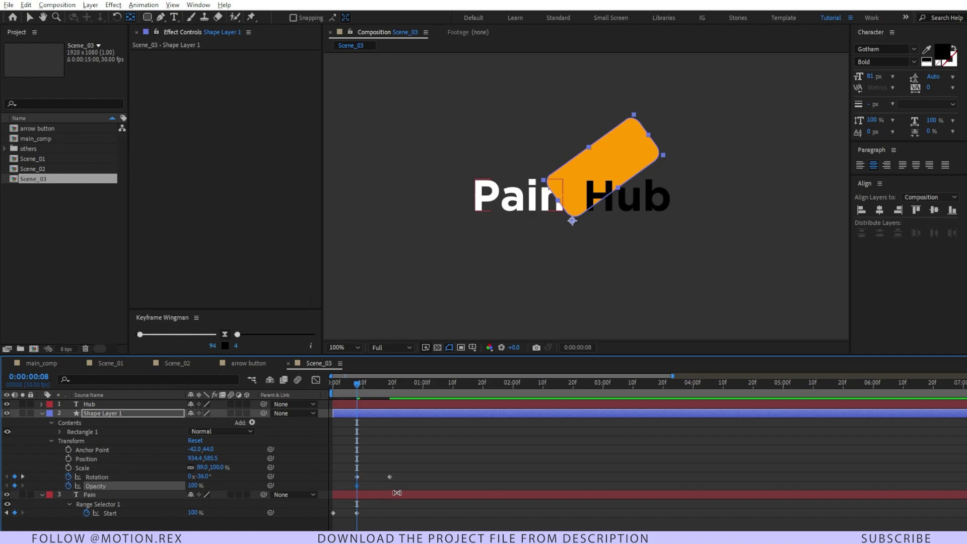
drag(356, 486, 385, 488)
click(193, 485)
text(0)
key(Return)
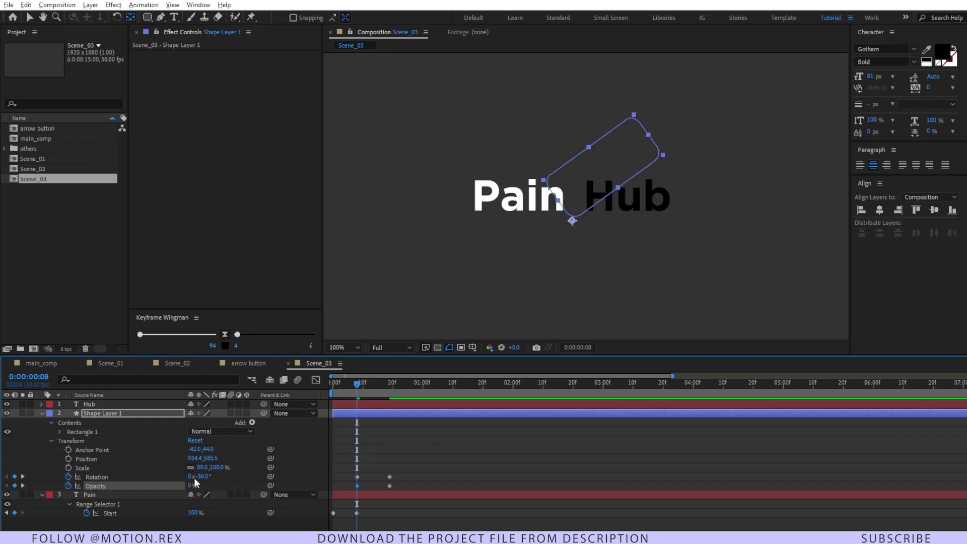
Step: Shape the Rotation value graph of Shape Layer 1 so it rises steeply and overshoots 0° before settling
drag(442, 466, 350, 478)
click(316, 379)
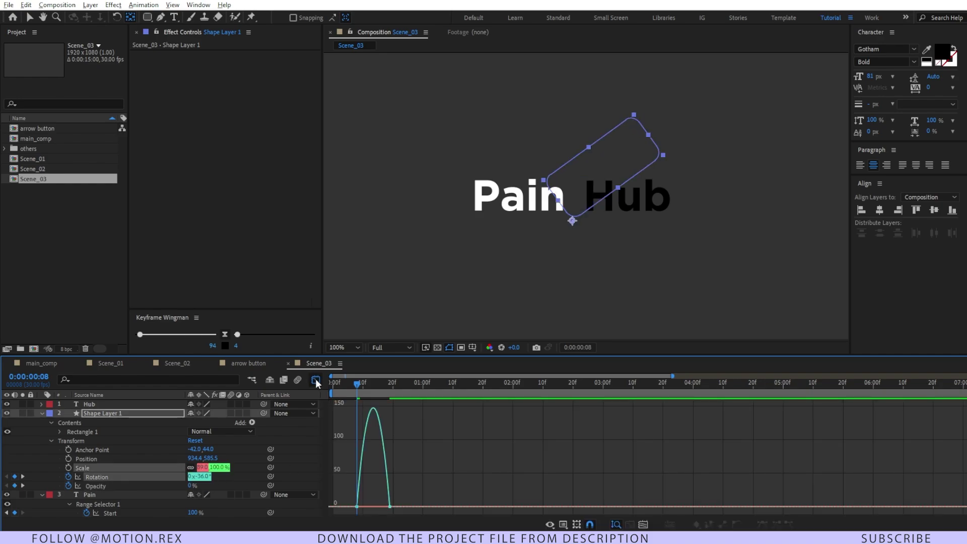
right_click(420, 424)
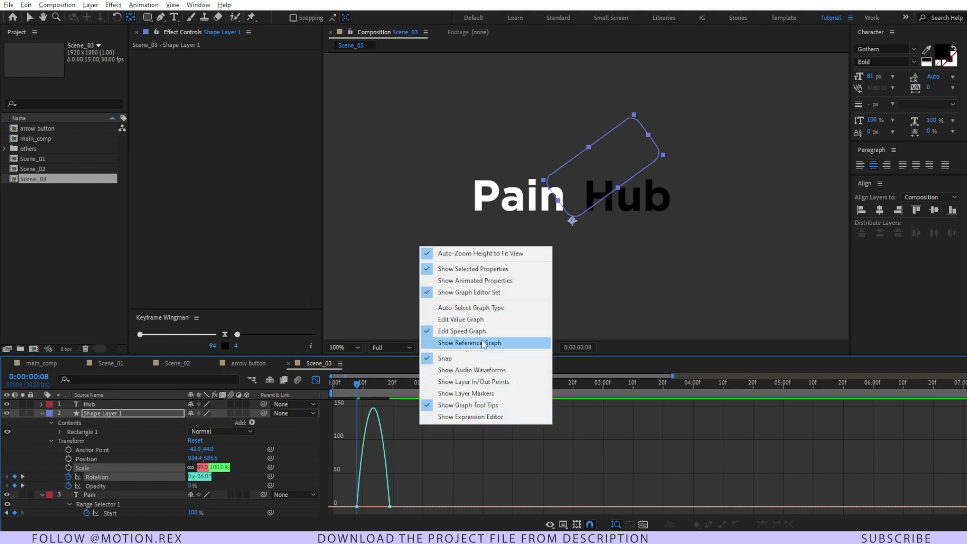
click(460, 319)
click(110, 476)
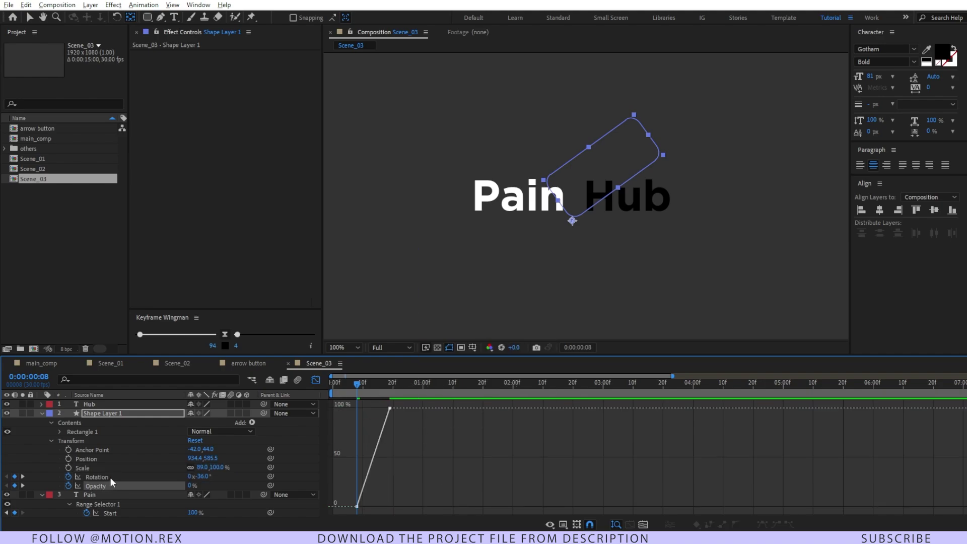
key(equal)
key(equal)
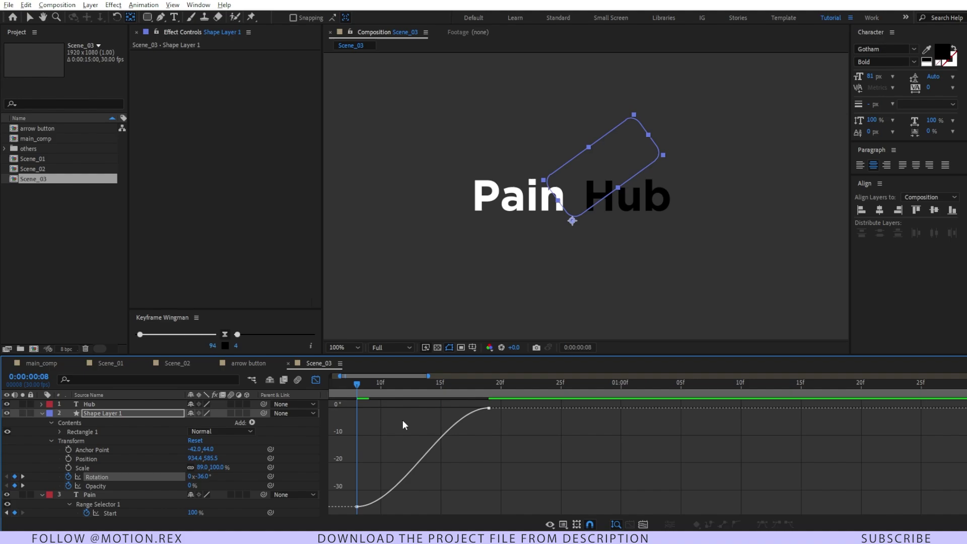
drag(402, 441, 378, 431)
drag(445, 407, 448, 382)
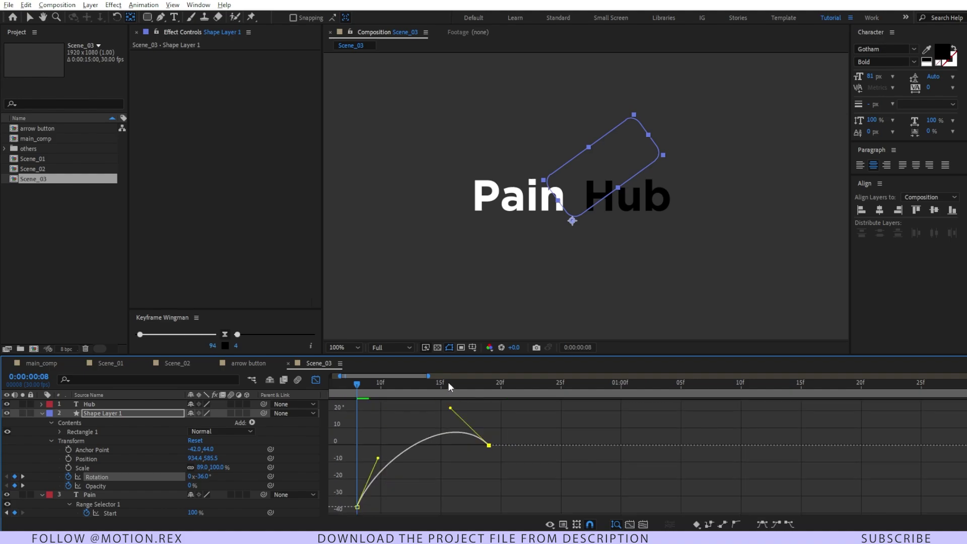
Step: Preview the rectangle's swing and make the Hub text layer start at about 0:00:00:17
key(space)
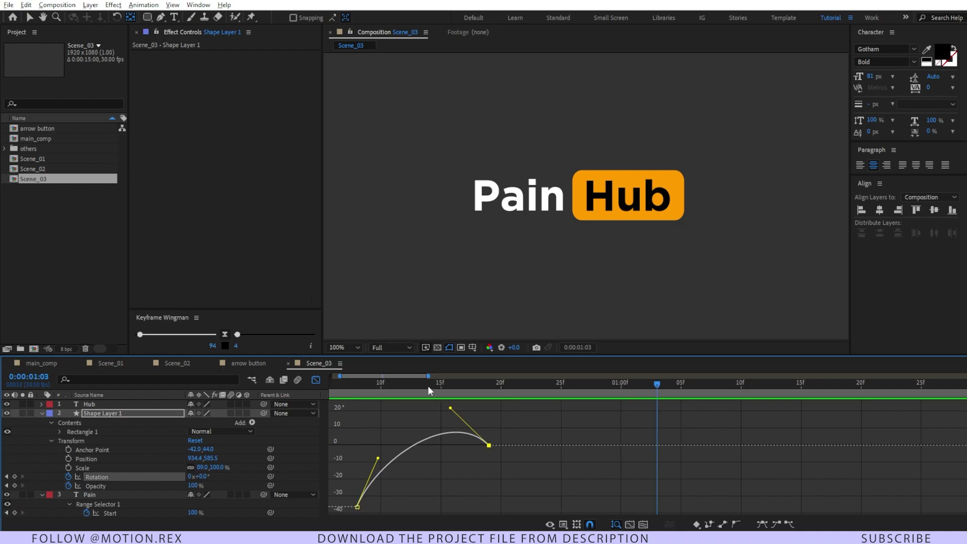
key(space)
drag(382, 424, 414, 424)
key(space)
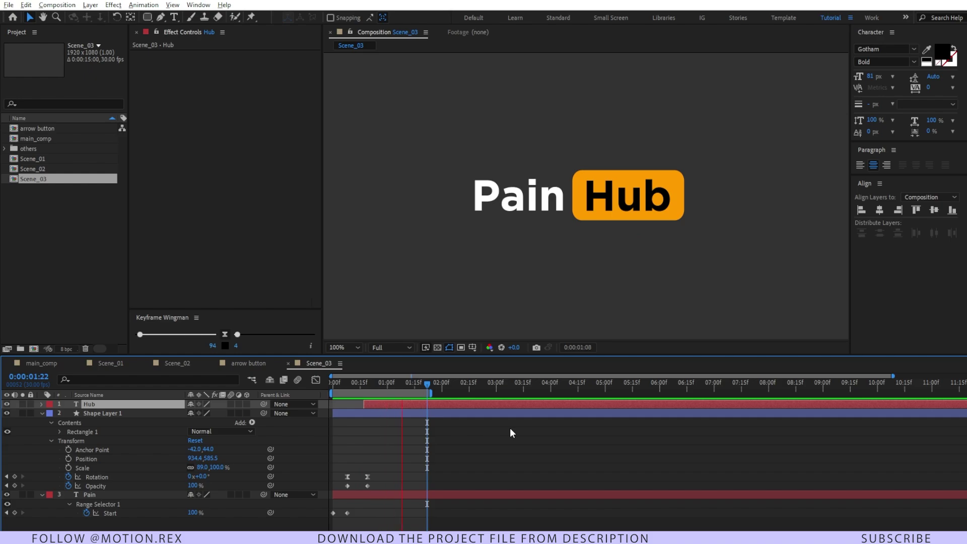
click(510, 427)
key(space)
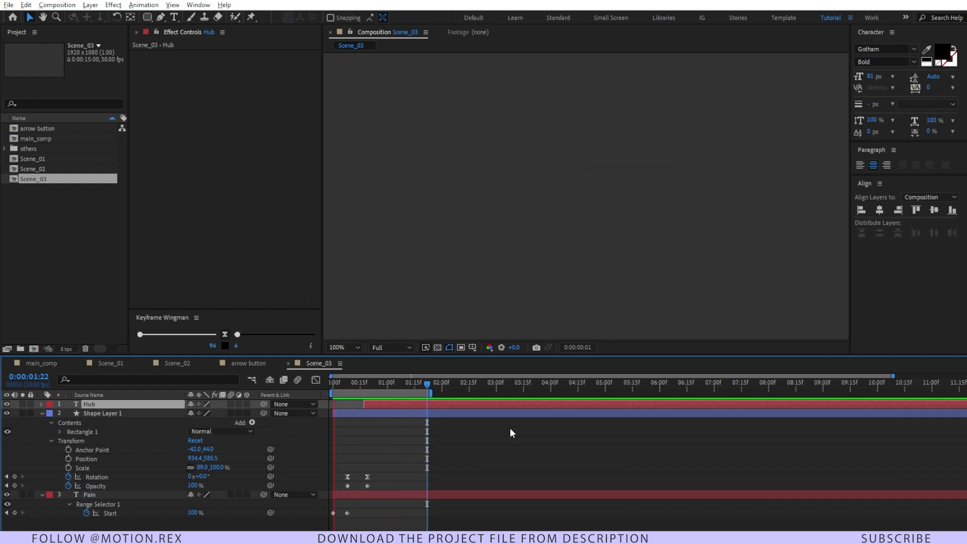
Step: Add the Scene_03 composition to main_comp as the topmost layer
click(41, 364)
click(69, 179)
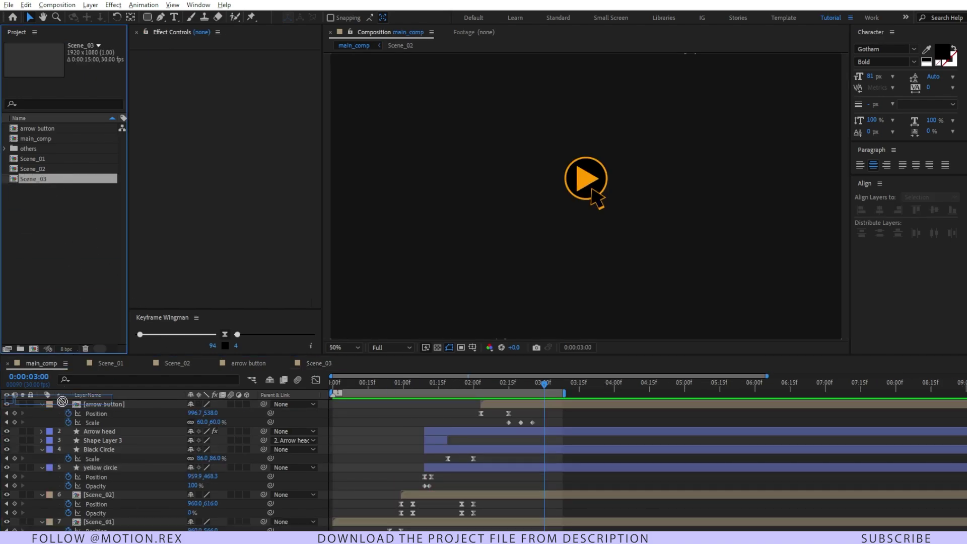
drag(62, 401, 79, 403)
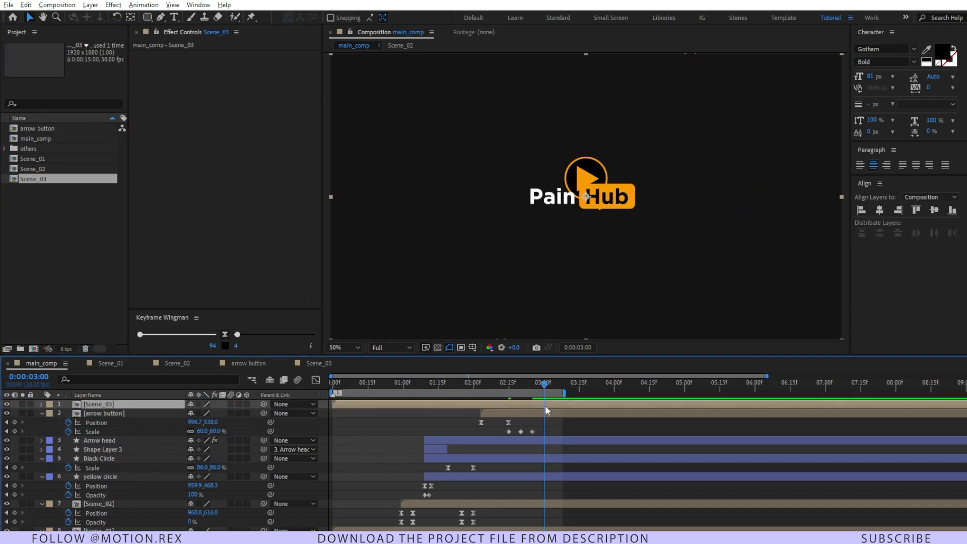
Step: Start the Scene_03 layer at 0:00:03:00, extend the work area end to 0:00:08:00, and preview the transition
key(bracketleft)
key(p)
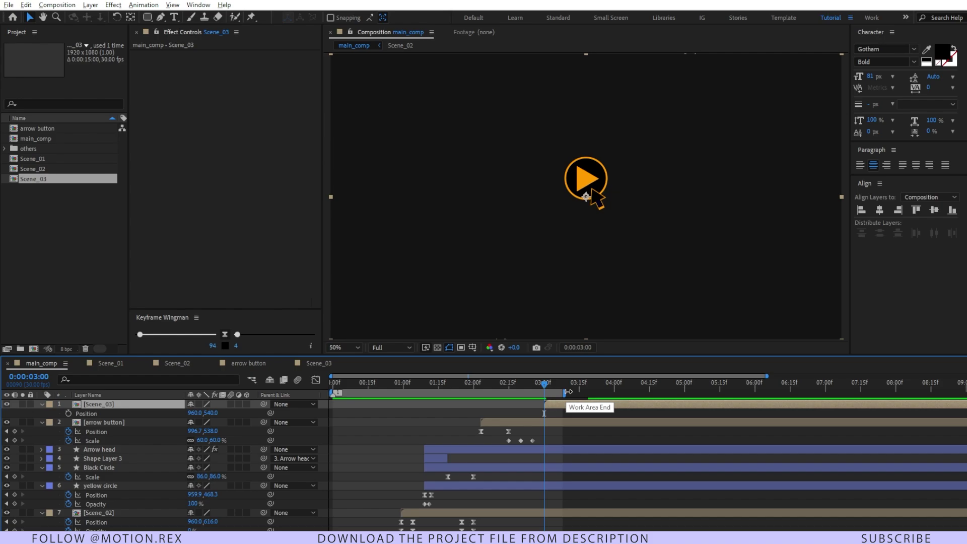
drag(565, 392, 894, 393)
drag(545, 385, 490, 385)
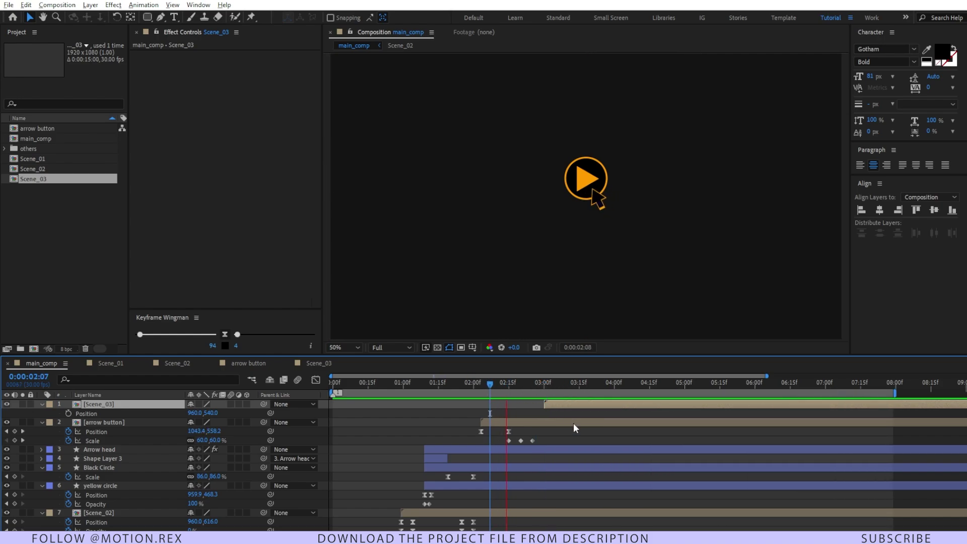
key(space)
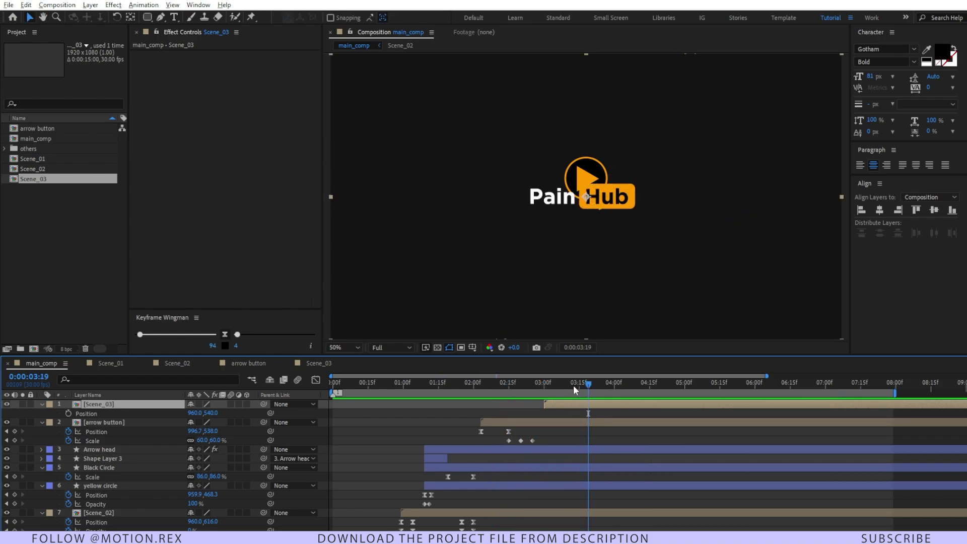
Step: Trim the ends of arrow button, Arrow head, Black Circle, yellow circle, Scene_02 and Scene_01 to 0:00:03:00
drag(573, 386, 545, 386)
click(561, 424)
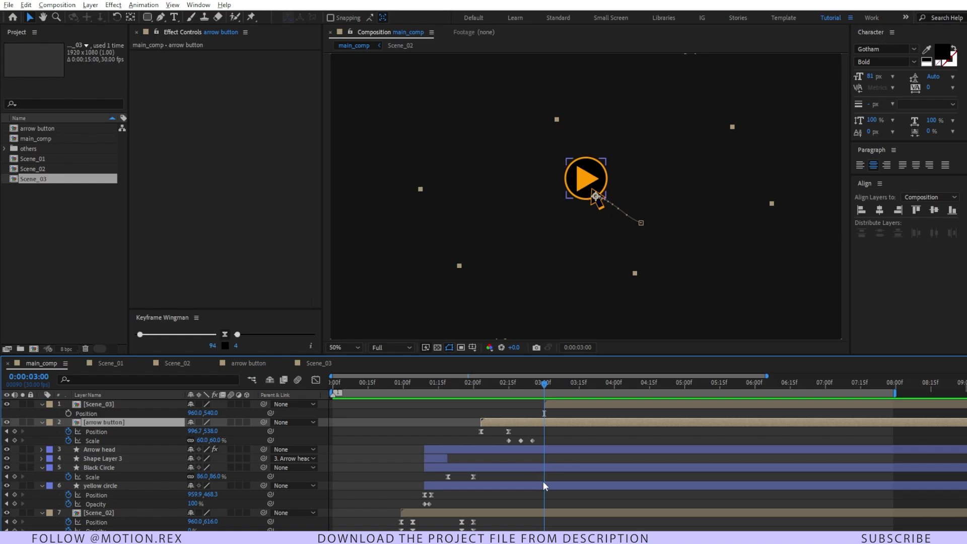
shift+click(542, 486)
scroll(135, 475, down, 2)
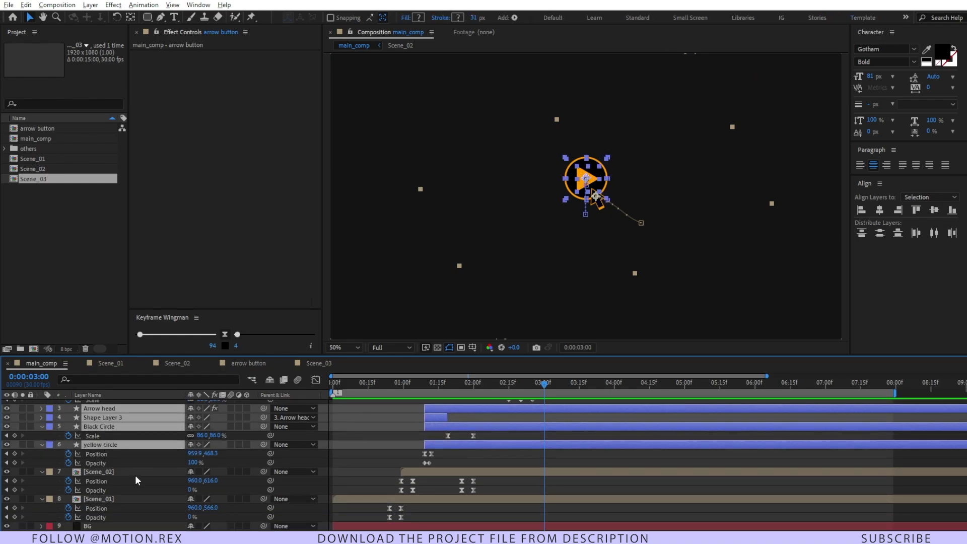
shift+click(515, 472)
shift+click(541, 497)
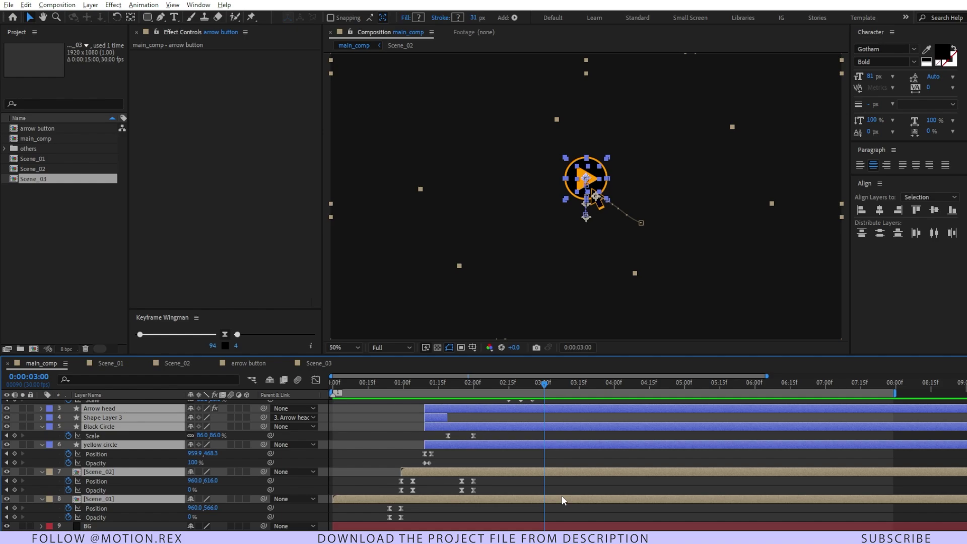
ctrl+click(437, 416)
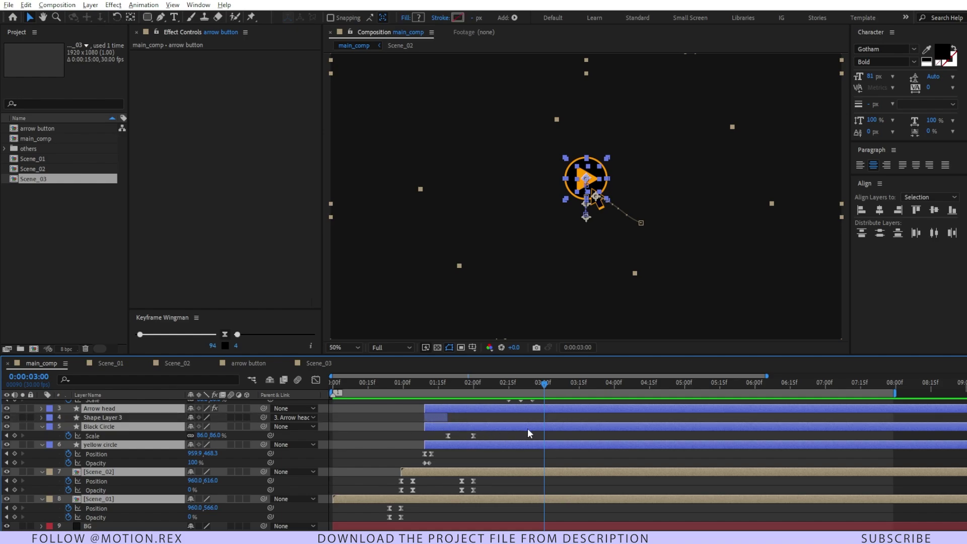
key(alt+bracketright)
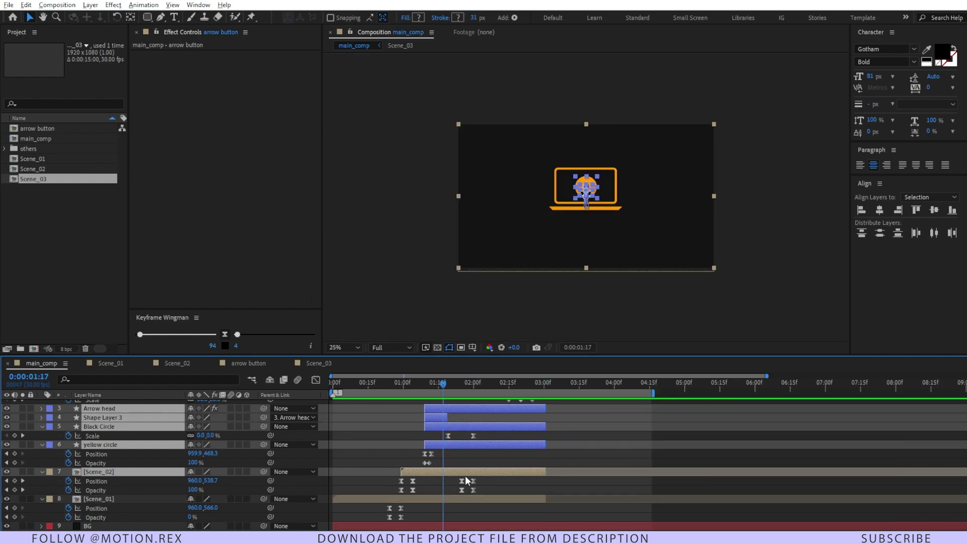
Step: Add a null object to main_comp and rename it control
click(88, 5)
mouse_move(105, 19)
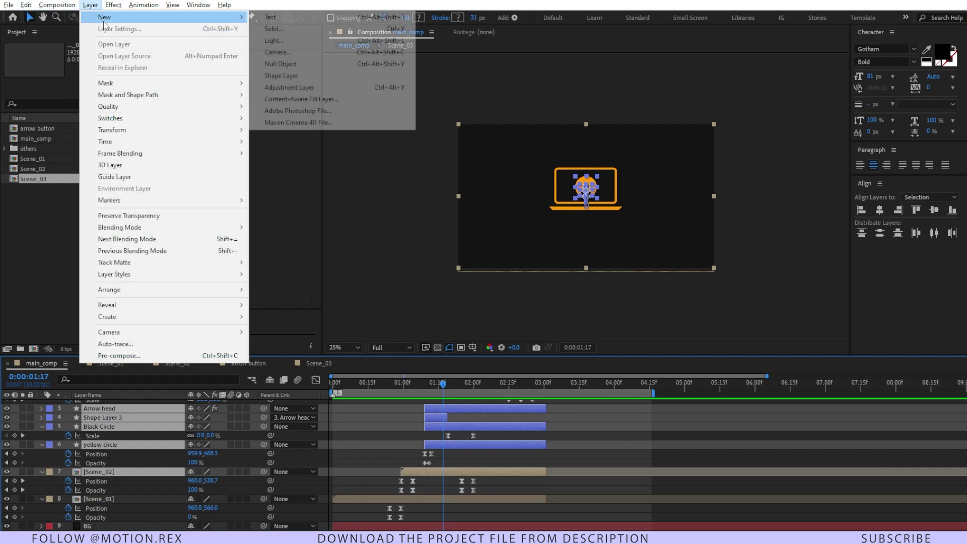
click(297, 64)
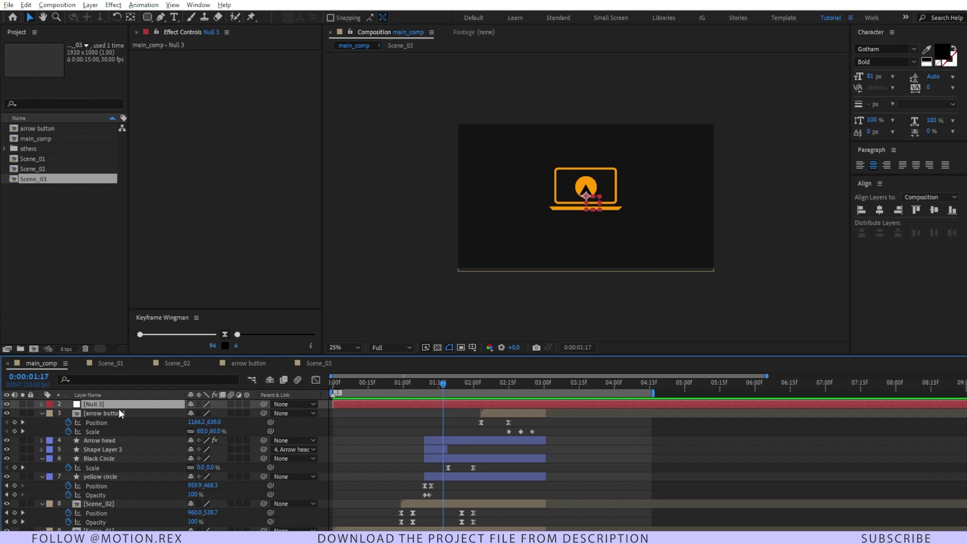
key(Return)
text(control)
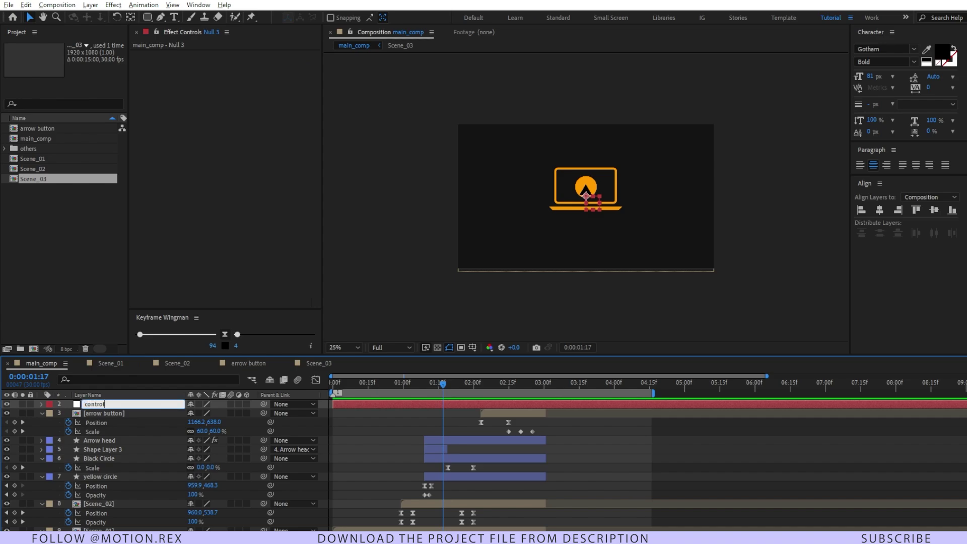
key(Return)
Step: Parent the arrow button, Arrow head, Shape Layer 3, Black Circle, yellow circle and Scene_02 layers to the control null
click(125, 438)
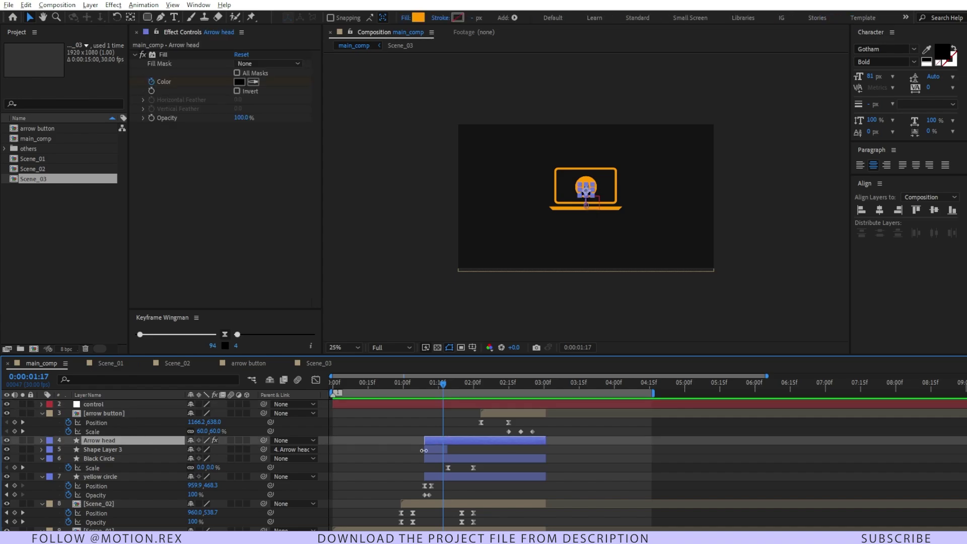
click(515, 411)
scroll(514, 423, down, 1)
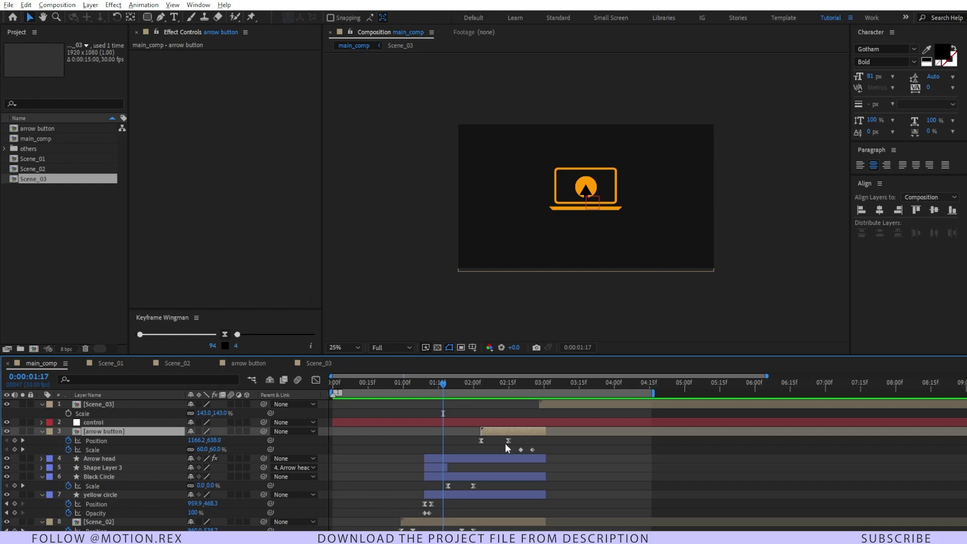
scroll(388, 456, down, 1)
shift+click(429, 471)
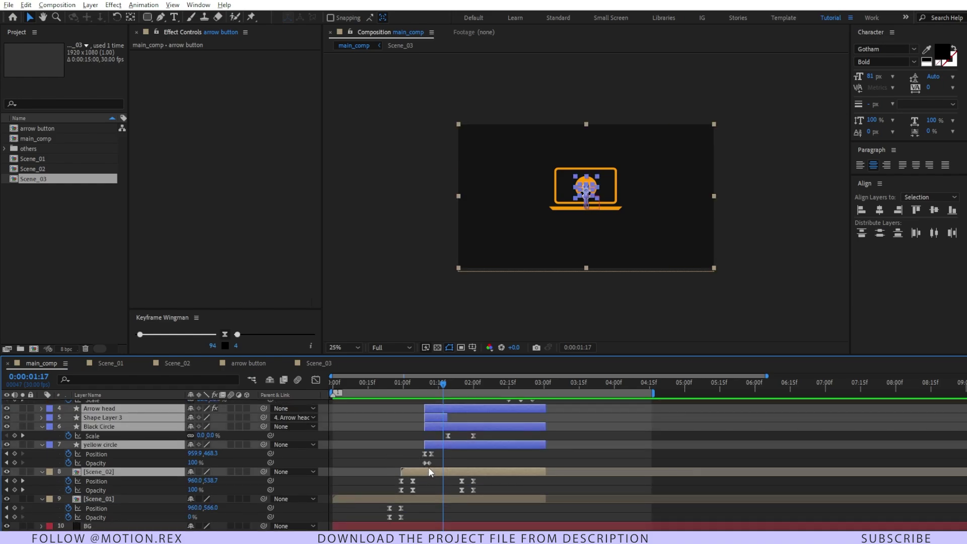
key(ctrl+shift+Up)
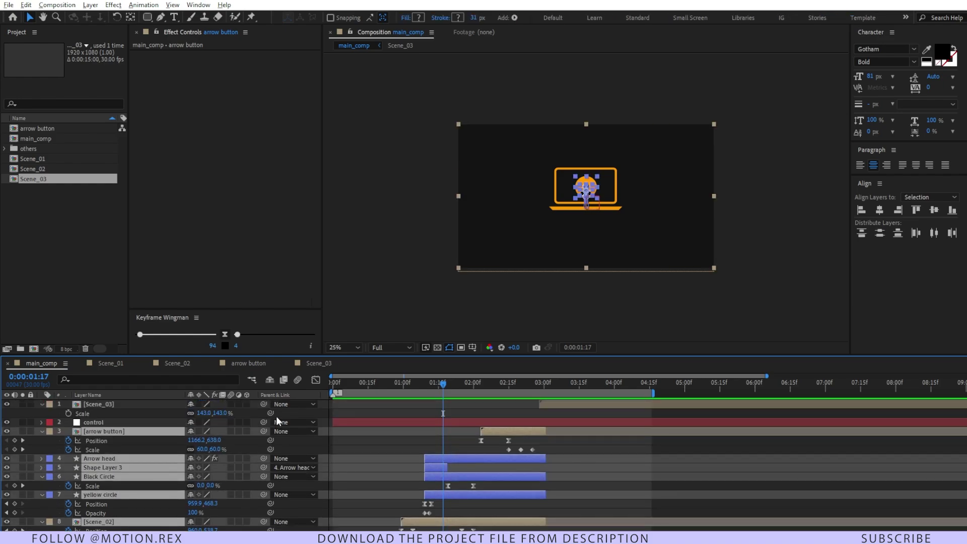
drag(263, 428, 87, 422)
Step: Set the control null's Position to 960, 599 and preview the animation from the start
click(87, 421)
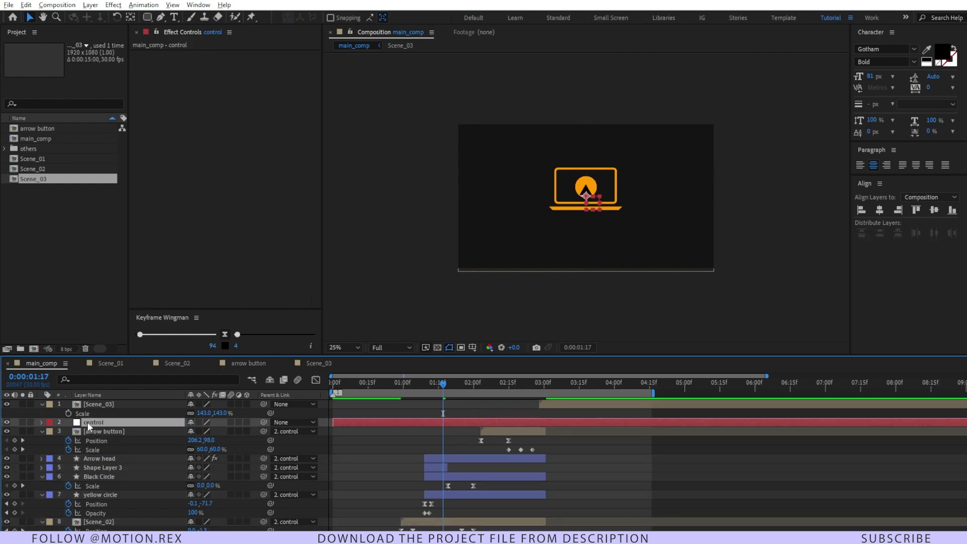
key(p)
drag(212, 434, 246, 431)
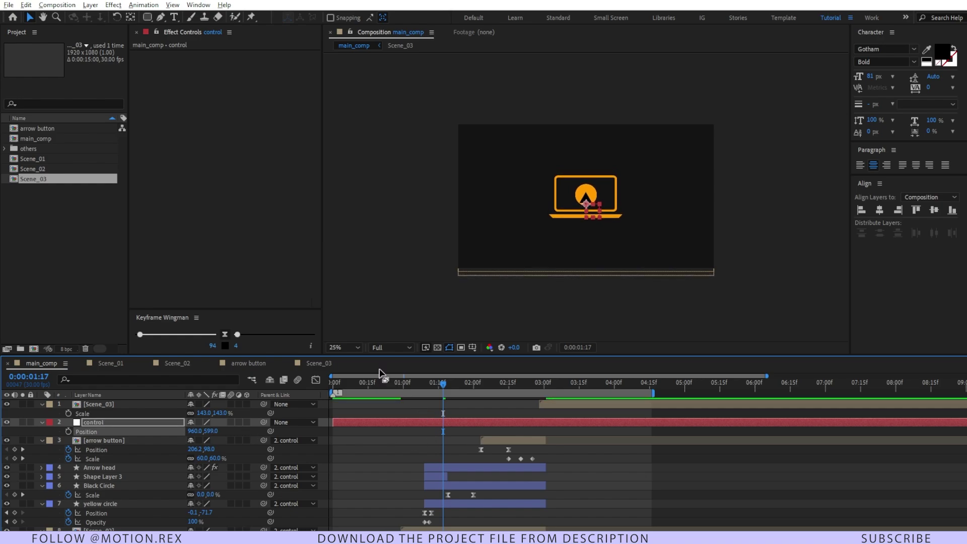
click(338, 350)
click(334, 171)
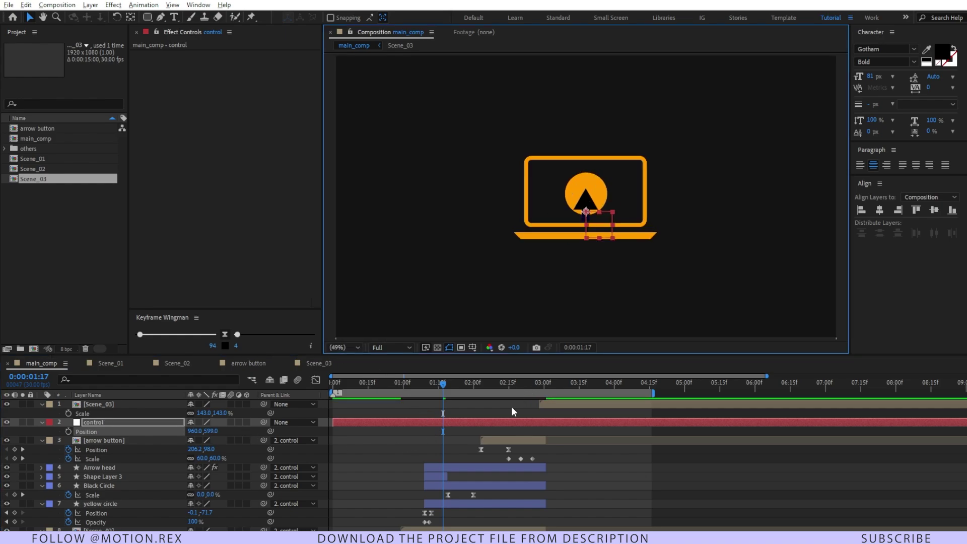
drag(460, 389, 329, 443)
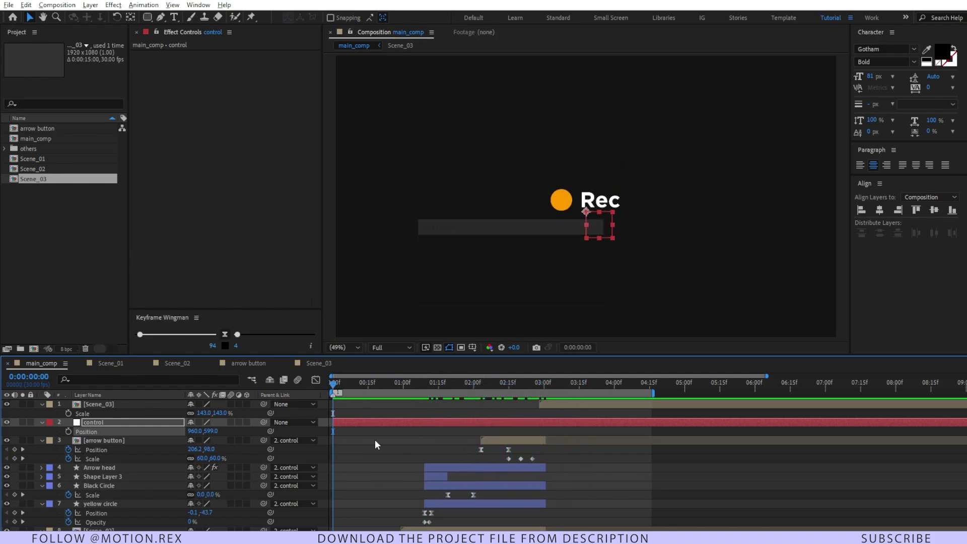
click(374, 451)
key(space)
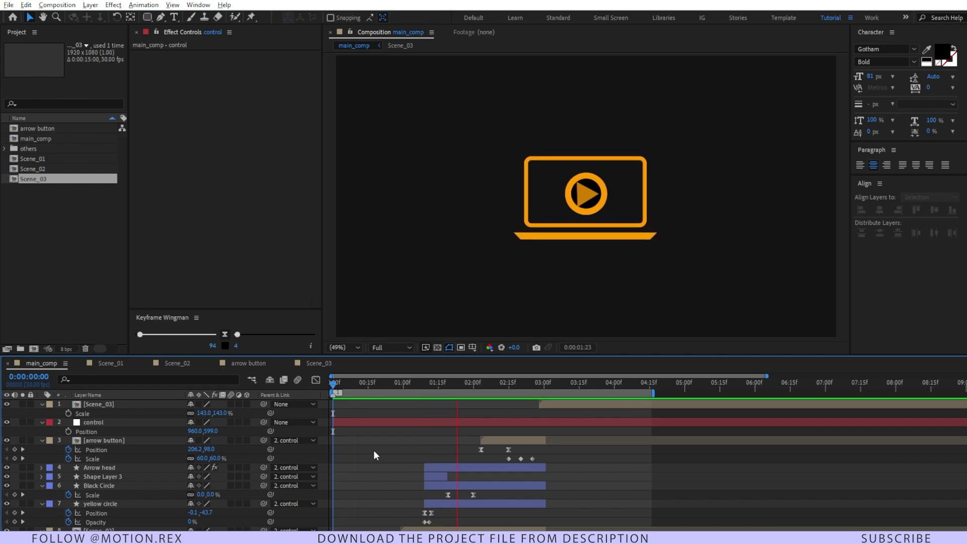